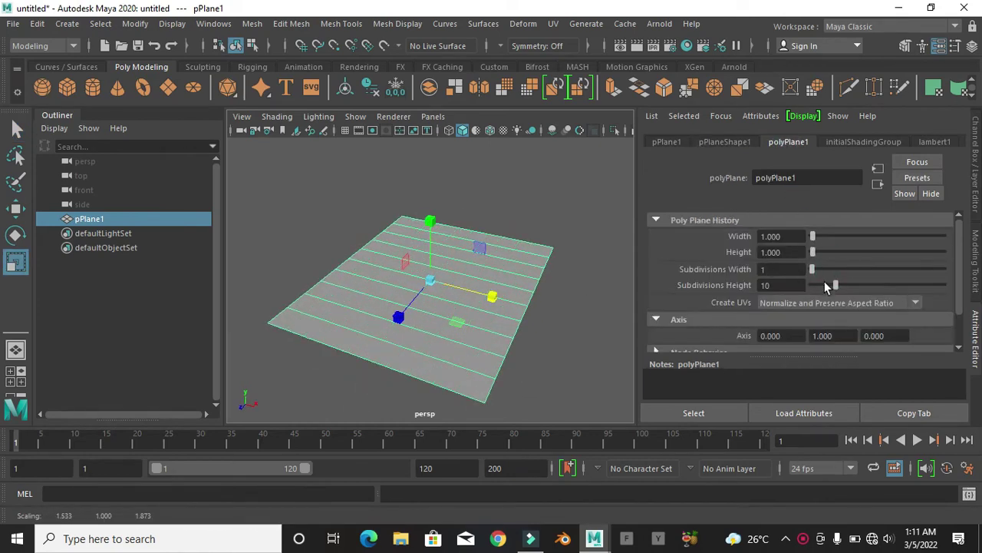
- Set the plane's width subdivisions to 40 and select alternating face strips
text(40)
key(Return)
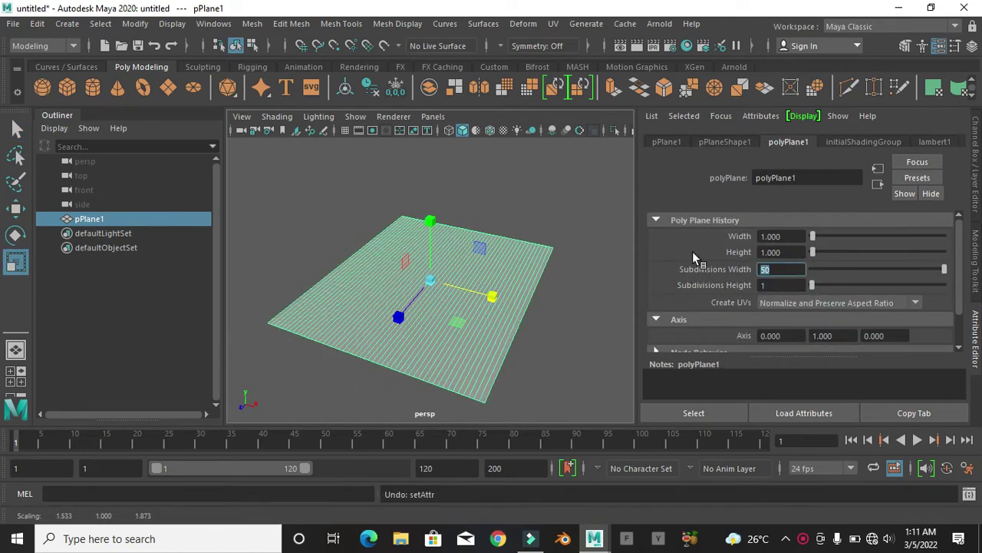
alt+drag(343, 262, 418, 265)
right_drag(347, 158, 345, 180)
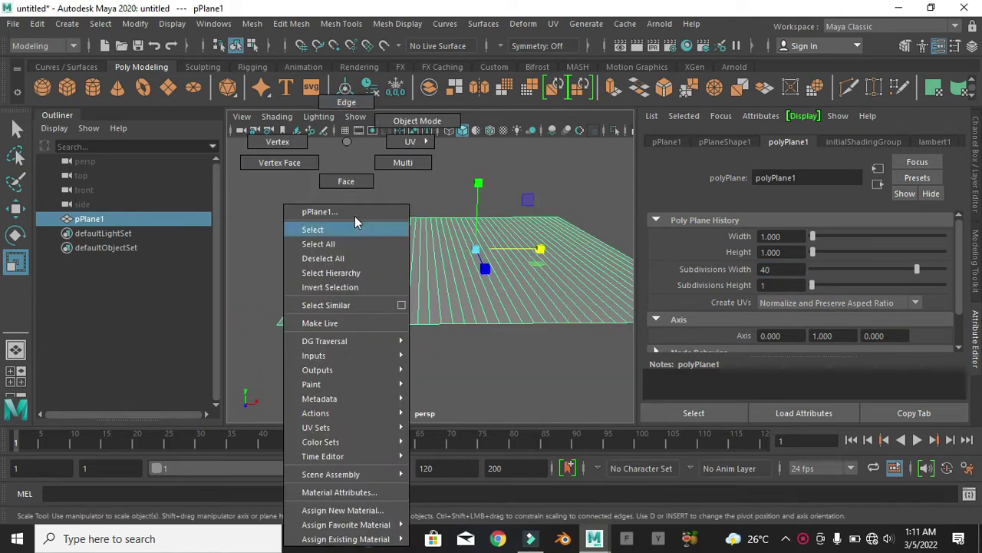
click(315, 312)
drag(314, 309, 375, 312)
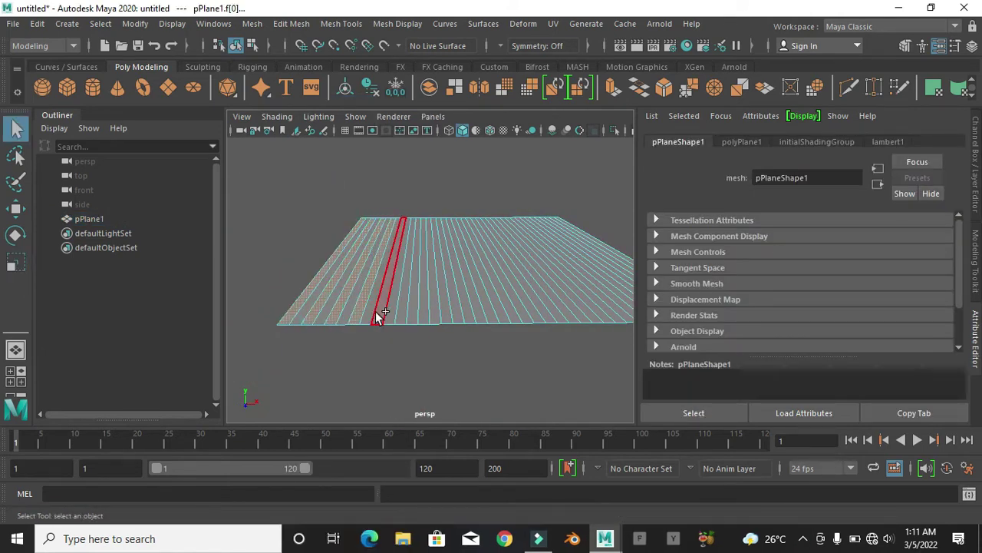
- Extrude the selected strips by 0.0100 into raised slats
mouse_move(545, 300)
alt+mouse_down()
mouse_move(494, 339)
mouse_move(357, 340)
mouse_move(553, 230)
alt+mouse_up()
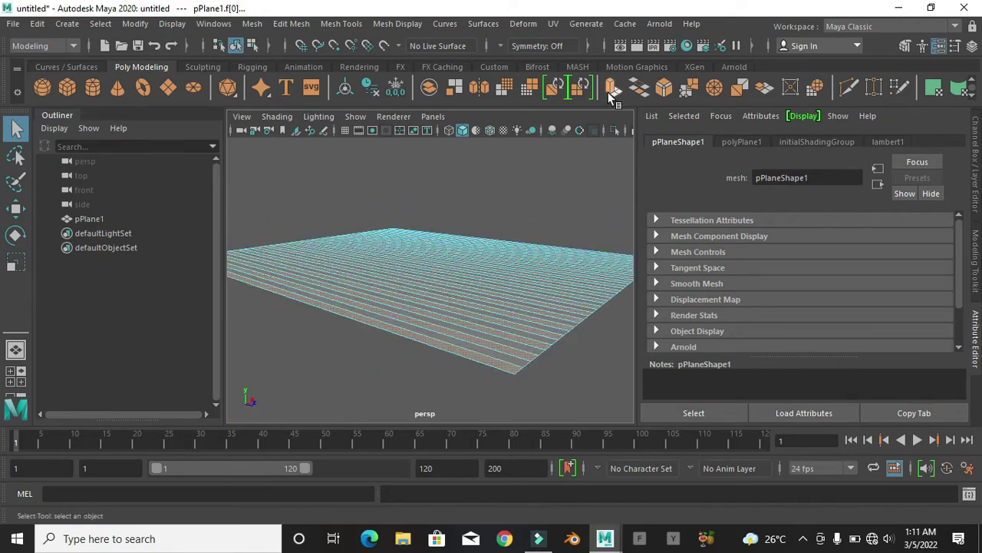
click(612, 87)
mouse_move(325, 278)
alt+mouse_down()
mouse_move(493, 281)
mouse_move(509, 252)
mouse_move(482, 308)
mouse_move(445, 322)
alt+mouse_up()
- Select the whole ribbed plane and freeze its transformations
click(493, 180)
click(387, 286)
click(395, 87)
mouse_move(406, 191)
alt+mouse_down()
mouse_move(461, 263)
mouse_move(417, 192)
alt+mouse_up()
key(t)
- Insert an edge loop on the plane with Mesh Tools > Insert Edge Loop
click(342, 23)
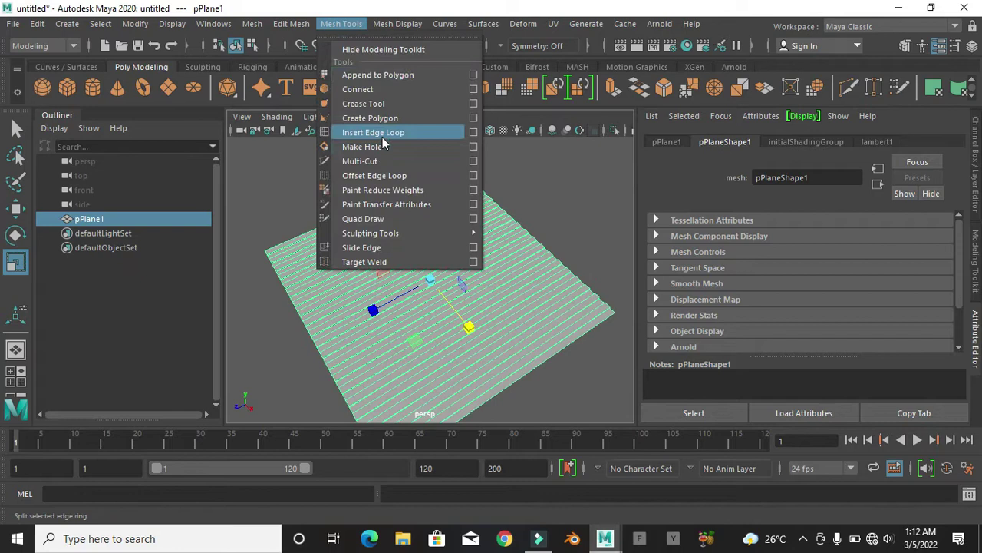
click(376, 133)
mouse_move(431, 263)
alt+mouse_down()
mouse_move(373, 386)
mouse_move(274, 380)
alt+mouse_up()
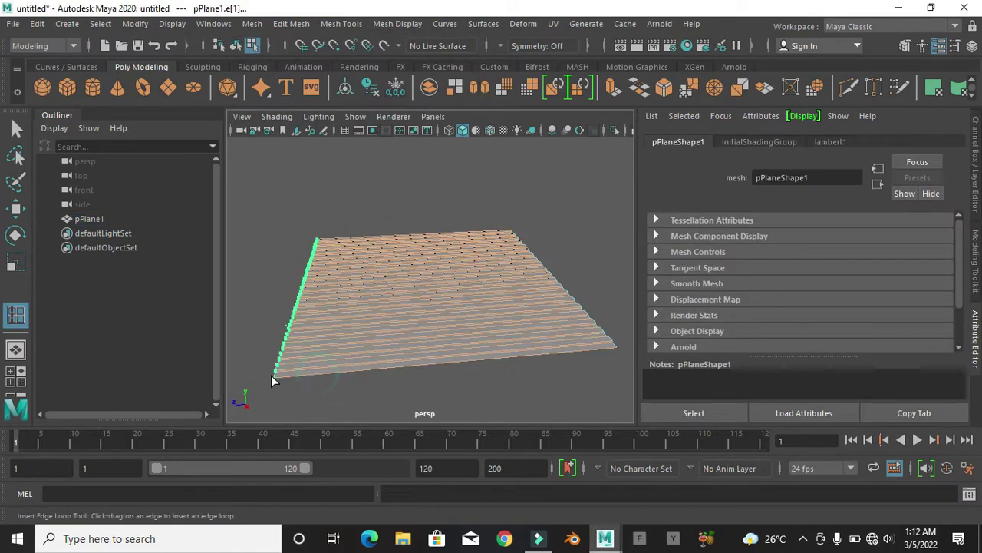
key(q)
click(509, 235)
- Create a polygon cube and scale it into a long, thin flat strip
alt+drag(509, 235, 564, 247)
click(563, 247)
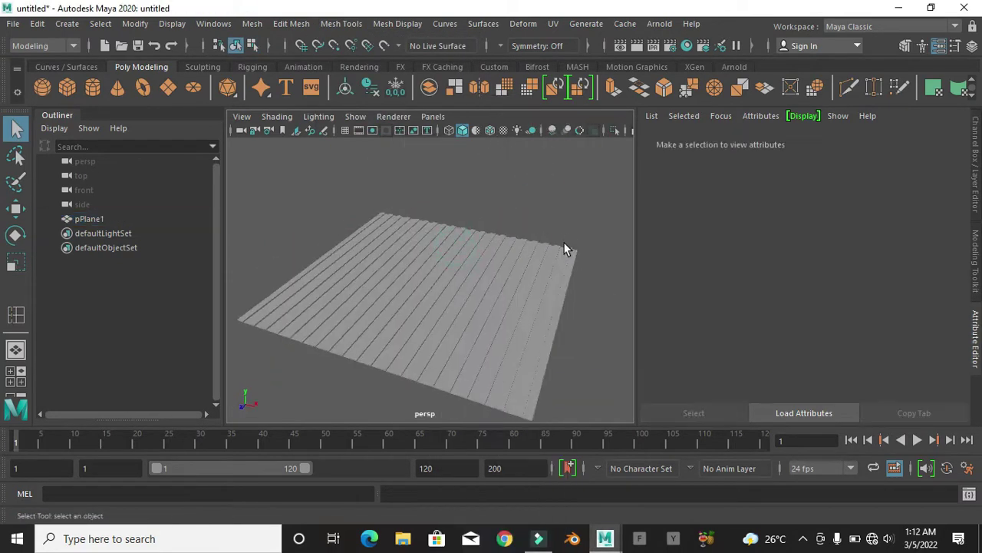
click(66, 86)
key(r)
mouse_move(435, 230)
mouse_down()
mouse_move(430, 278)
mouse_move(461, 292)
mouse_up()
drag(430, 281, 420, 291)
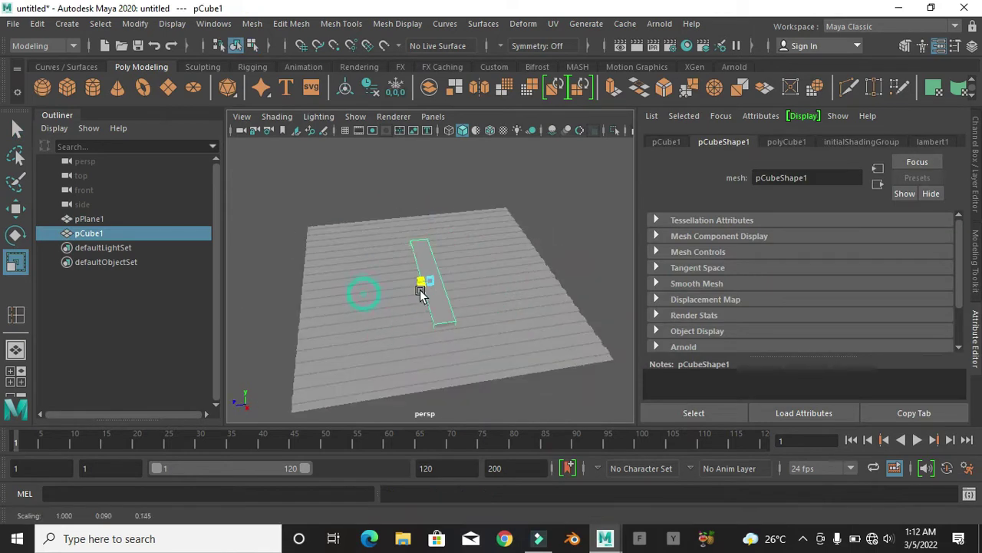
mouse_move(351, 287)
alt+mouse_down()
mouse_move(478, 292)
mouse_move(432, 215)
alt+mouse_up()
key(r)
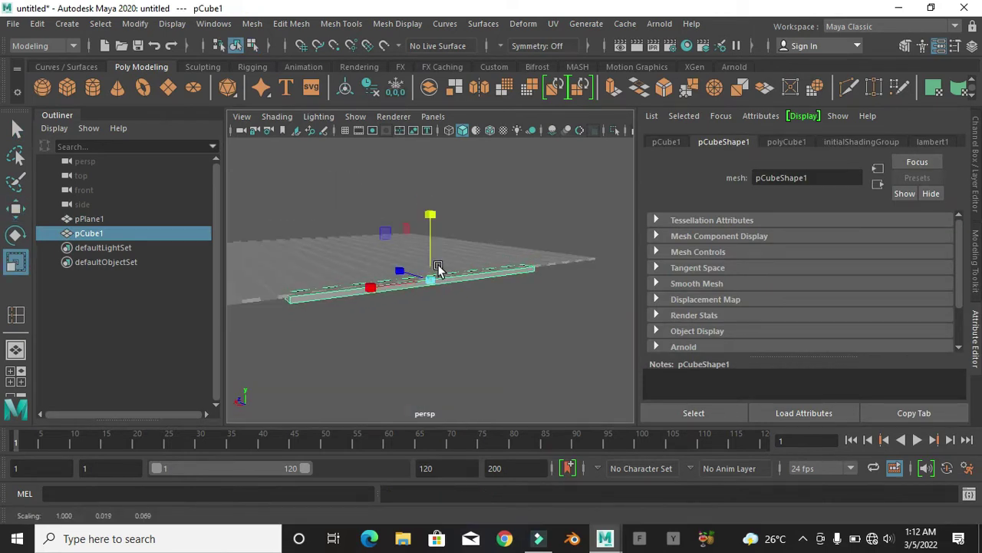
alt+drag(414, 280, 430, 253)
- Insert two edge loops near the end of the strip
click(341, 23)
click(362, 132)
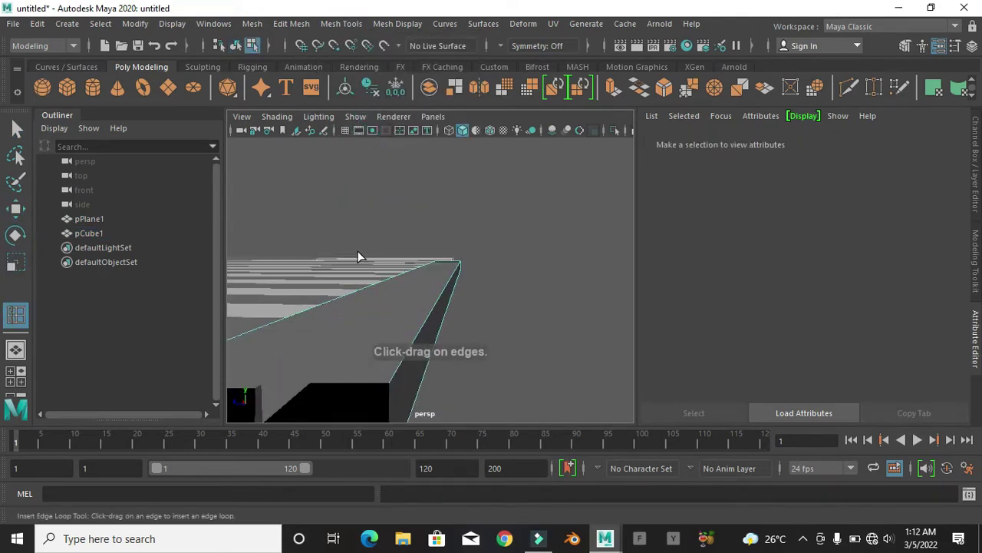
alt+drag(358, 250, 449, 288)
click(474, 289)
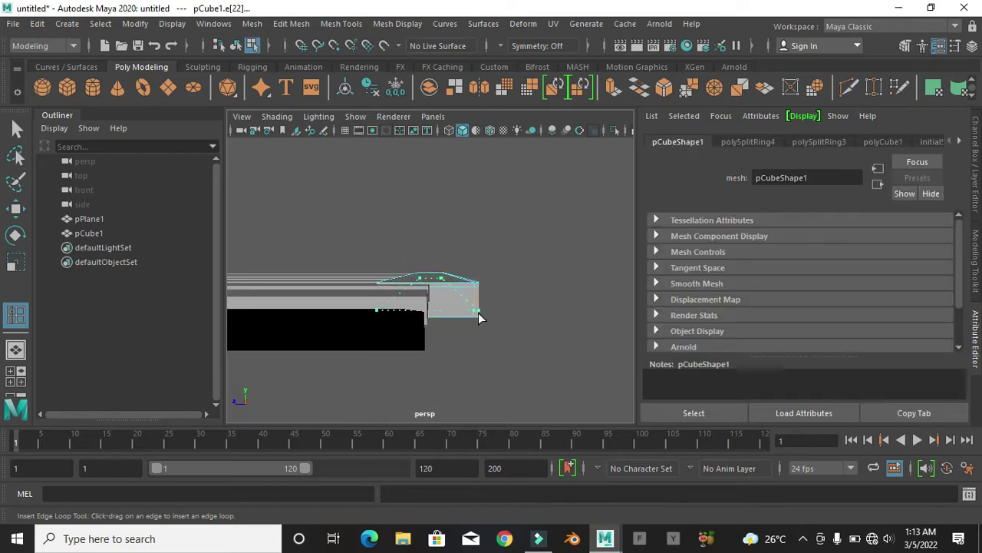
click(384, 314)
mouse_move(383, 315)
alt+mouse_down()
mouse_move(374, 310)
mouse_move(492, 371)
mouse_move(356, 306)
alt+mouse_up()
key(q)
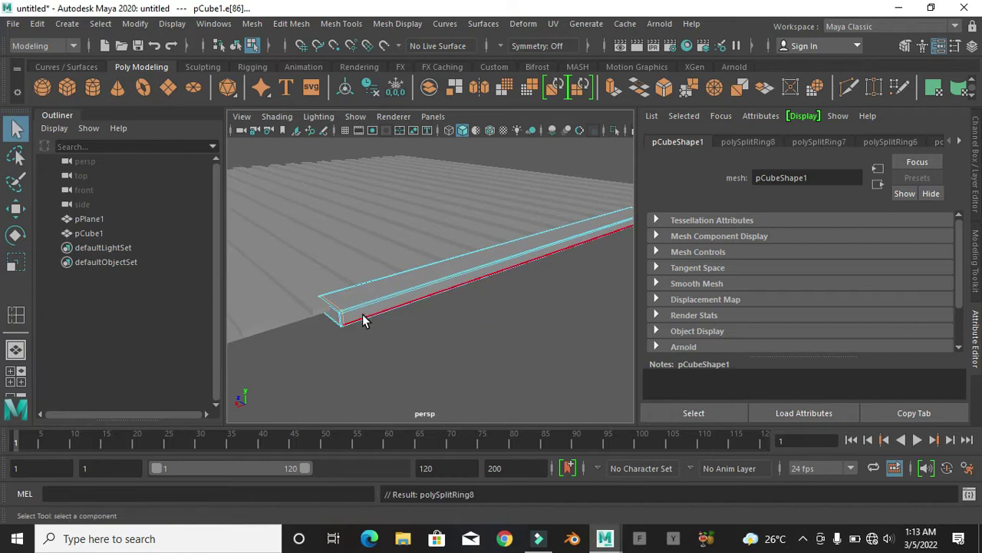
right_drag(362, 314, 445, 307)
mouse_move(491, 301)
alt+mouse_down()
mouse_move(442, 281)
mouse_move(445, 298)
alt+mouse_up()
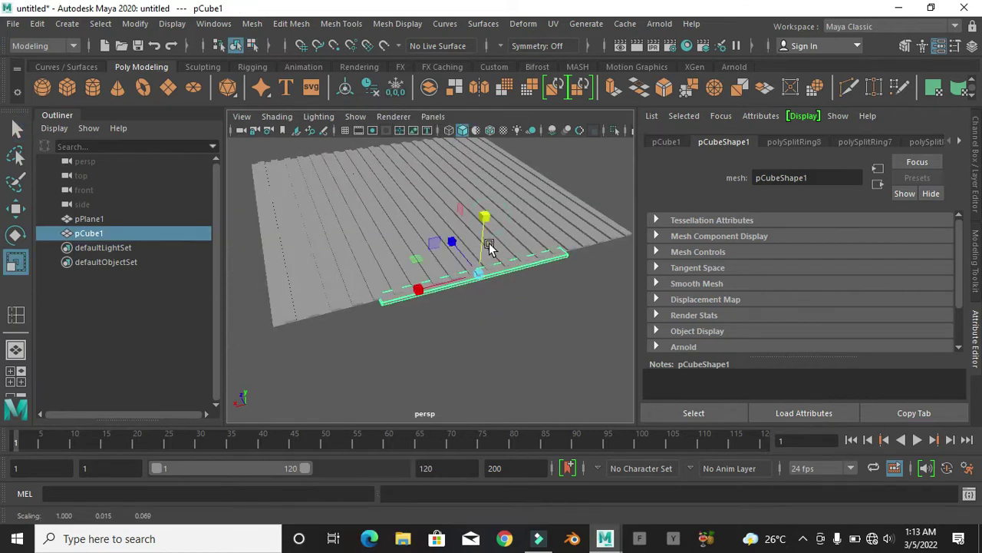
- In the front view, select the strip's end vertices and move them to the plane's edge
key(r)
alt+drag(362, 312, 399, 310)
key(space)
key(space)
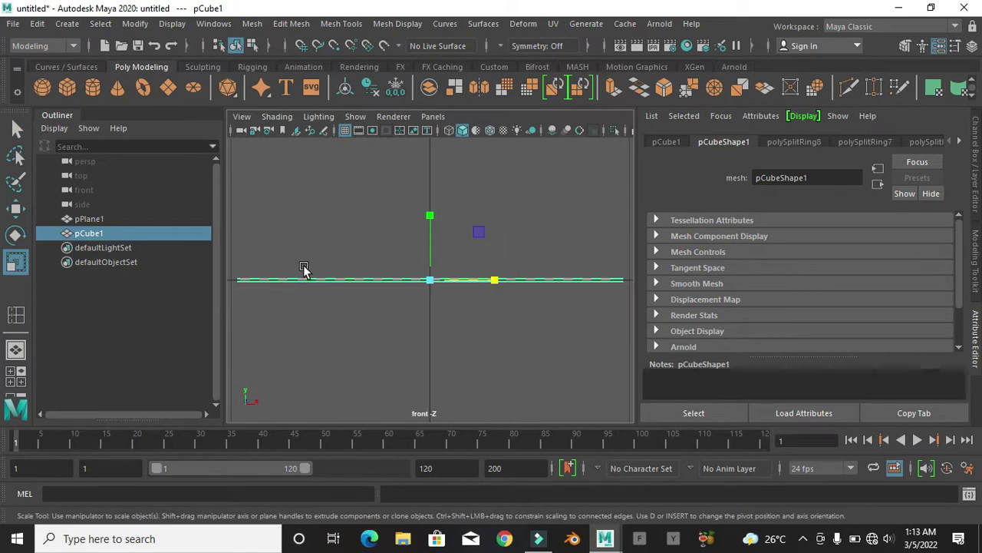
right_drag(276, 196, 248, 246)
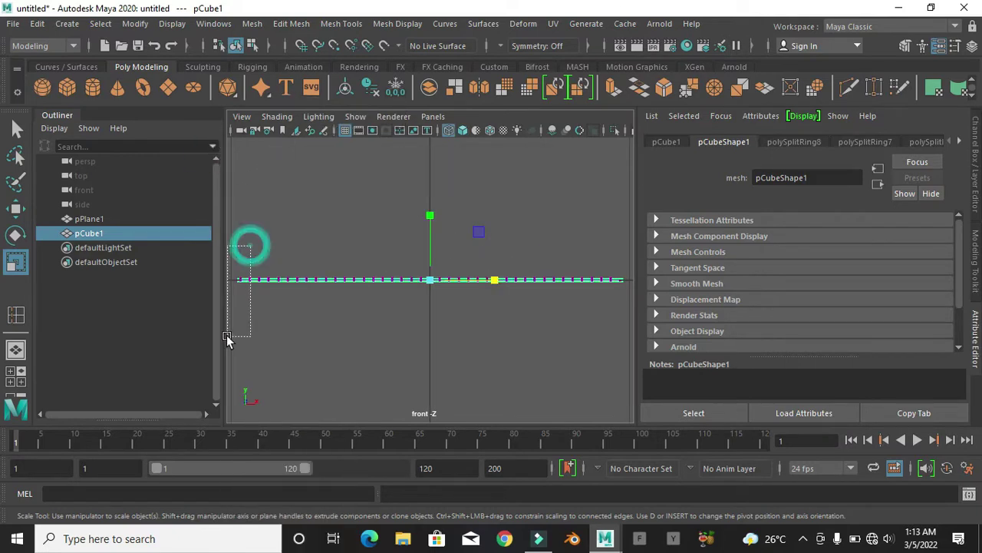
scroll(415, 318, up, 3)
click(322, 334)
alt+right_drag(378, 320, 505, 347)
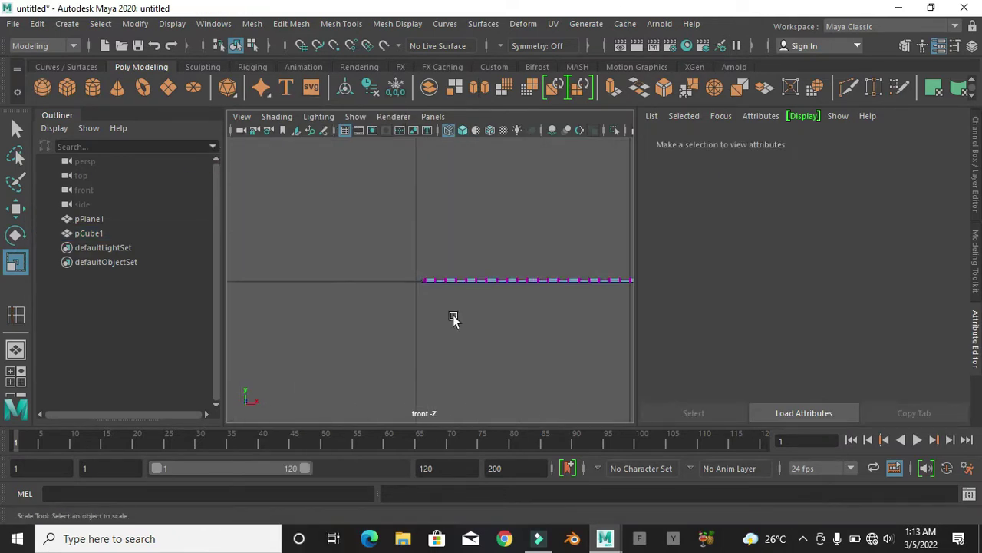
right_drag(451, 298, 478, 197)
click(450, 280)
right_drag(450, 280, 410, 300)
click(416, 281)
key(f)
key(w)
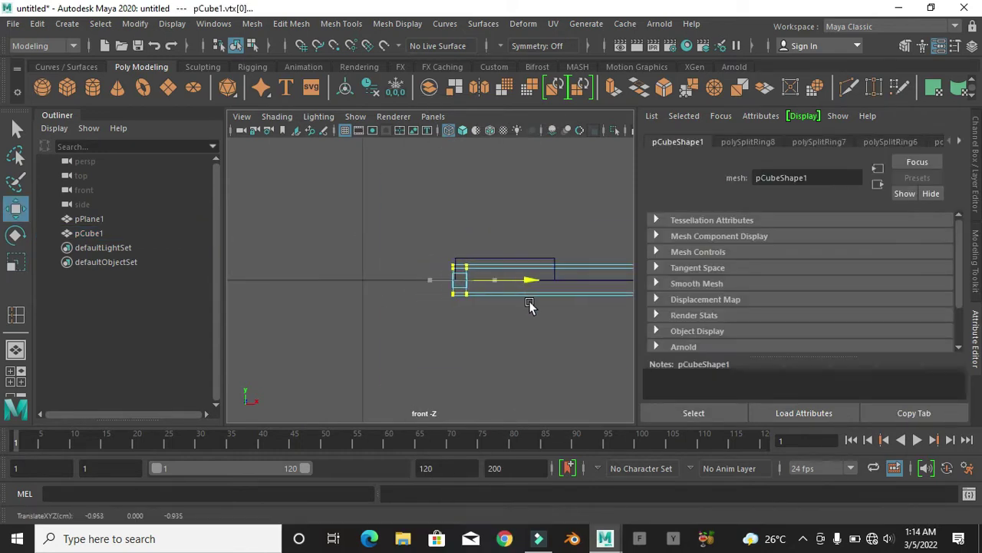
- Fit the vertices at the strip's other end to the plane's edge
click(100, 23)
right_click(452, 231)
click(430, 280)
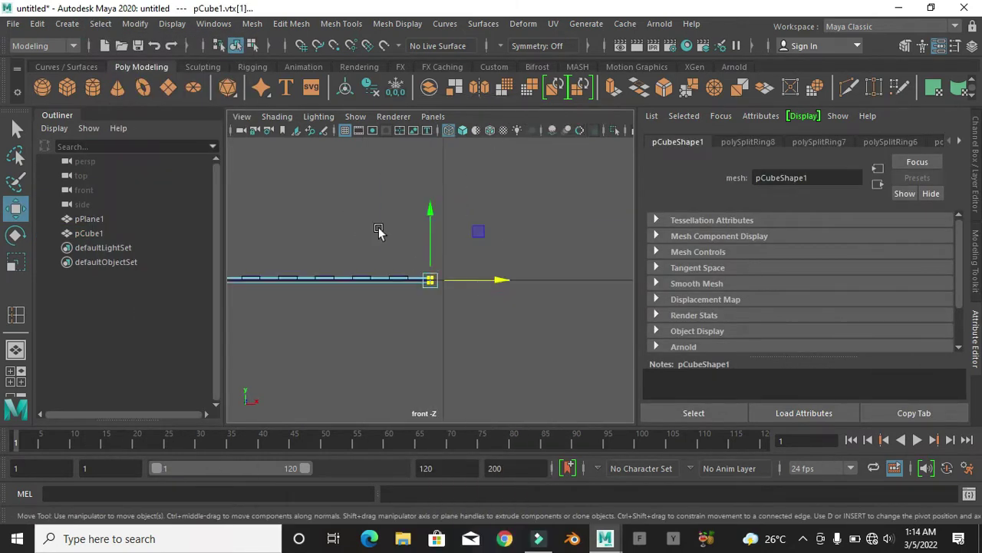
scroll(497, 369, up, 4)
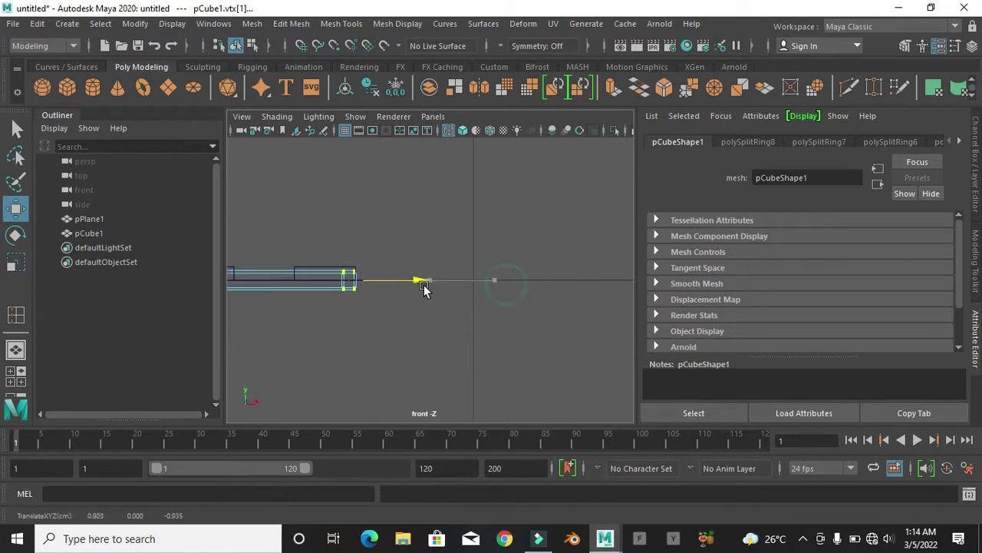
key(space)
key(space)
right_drag(434, 290, 407, 188)
scroll(483, 313, down, 2)
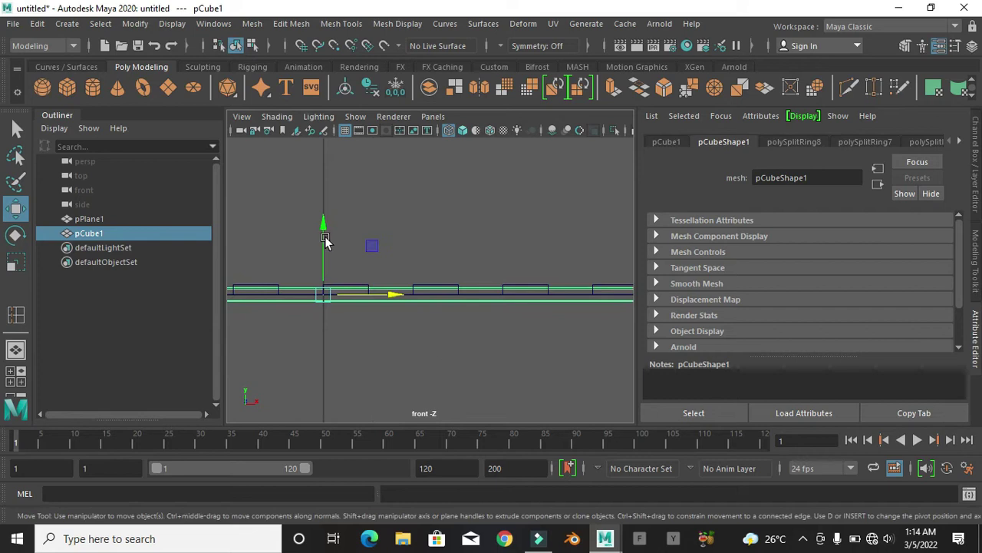
- Adjust the strip's corner vertices in the perspective view
key(space)
key(space)
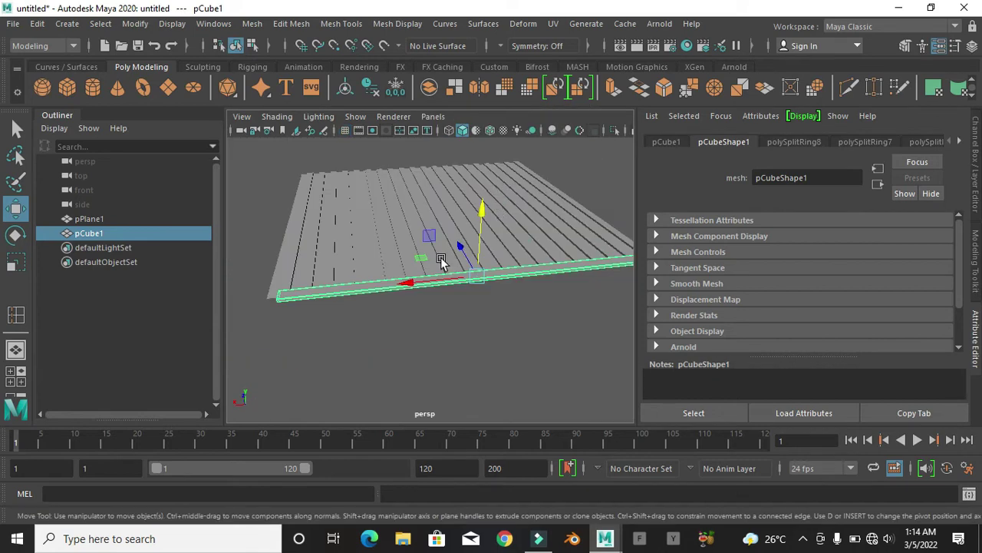
alt+drag(439, 263, 410, 299)
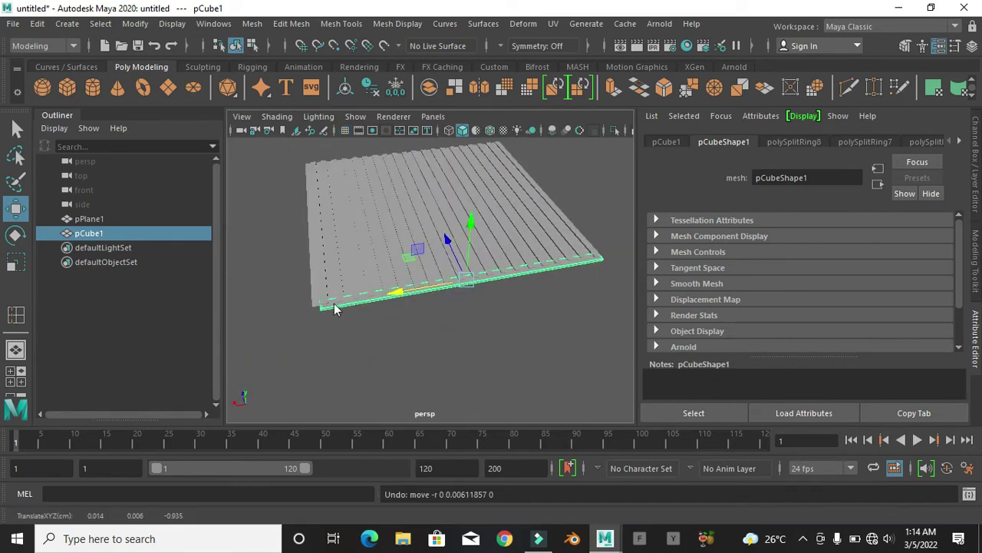
scroll(334, 308, up, 2)
click(248, 323)
key(f)
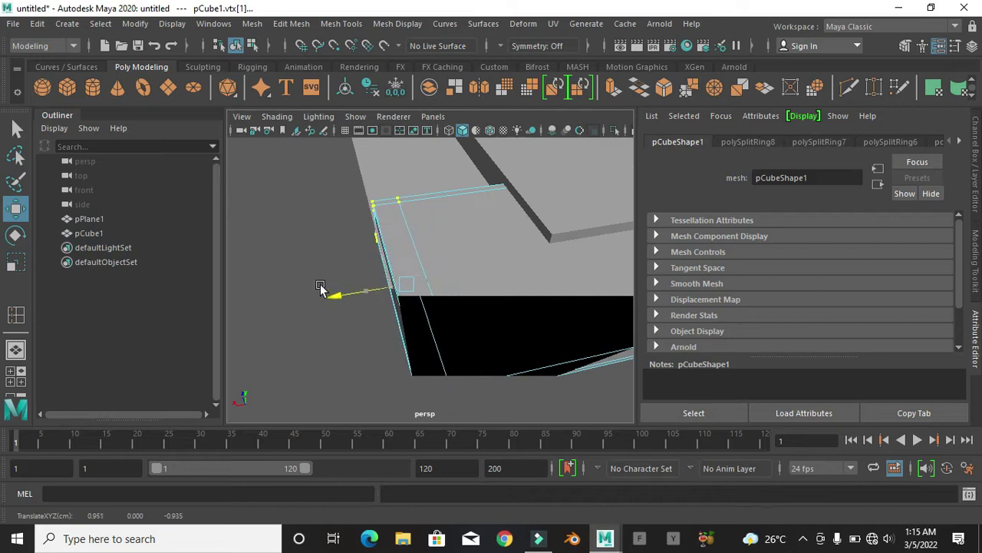
mouse_move(320, 288)
alt+mouse_down()
mouse_move(442, 281)
mouse_move(496, 227)
mouse_move(569, 257)
mouse_move(685, 332)
alt+mouse_up()
key(F8)
- Apply Mesh > Smooth to the edge plank
key(f)
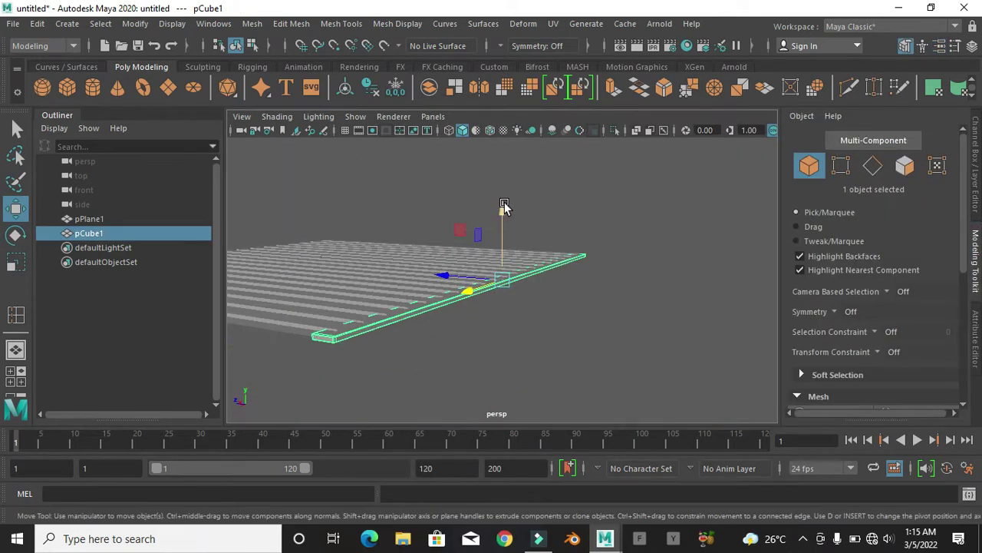
alt+drag(498, 204, 460, 231)
scroll(875, 307, down, 3)
click(825, 348)
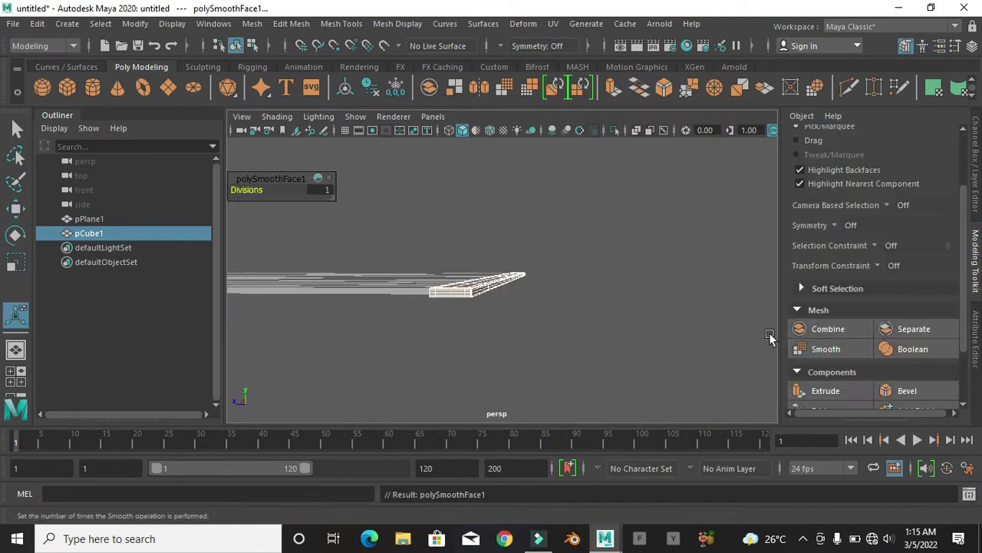
click(527, 299)
- Duplicate the plank with Ctrl+D and move the copy to the plane's opposite edge
click(527, 299)
key(w)
mouse_move(487, 296)
alt+mouse_down()
mouse_move(599, 287)
mouse_move(325, 292)
mouse_move(470, 269)
mouse_move(434, 280)
alt+mouse_up()
key(ctrl+d)
- Combine the plane and both planks into one mesh, pCube3, and smooth it
shift+click(665, 297)
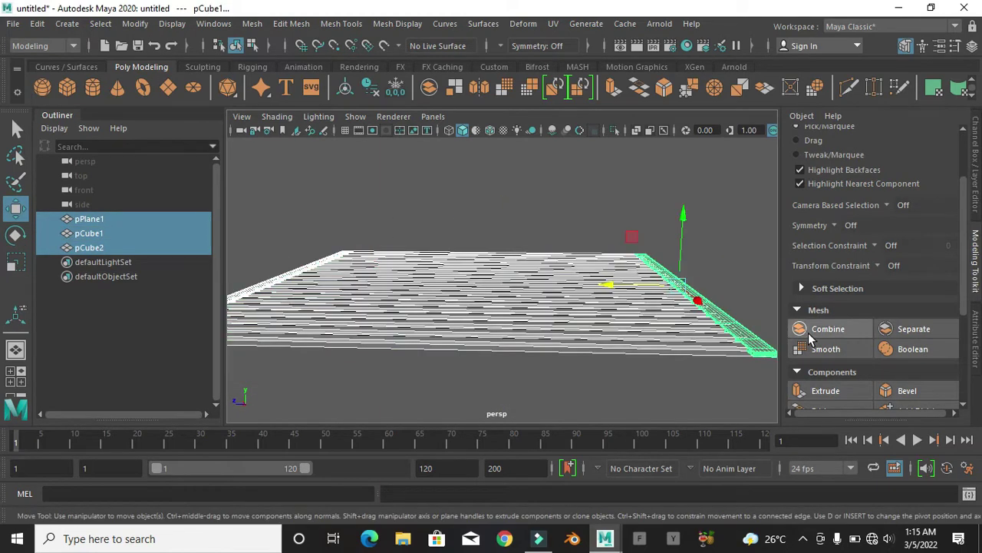
click(828, 329)
click(826, 348)
alt+drag(729, 251, 568, 302)
click(568, 302)
- Freeze the merged mesh's transformations and add a Nonlinear Bend deformer
click(371, 87)
click(395, 87)
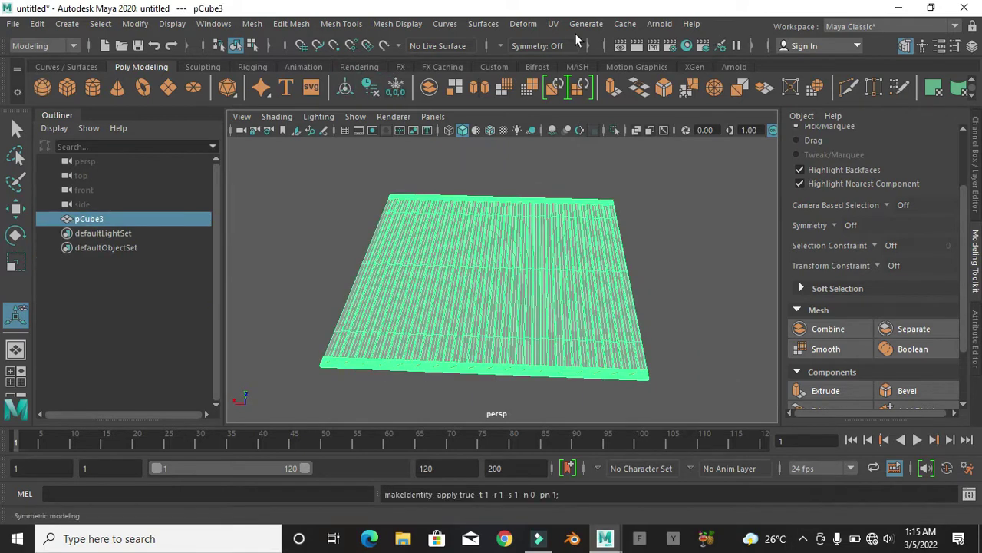
click(527, 24)
click(713, 221)
mouse_move(657, 241)
alt+mouse_down()
mouse_move(509, 217)
mouse_move(565, 219)
mouse_move(520, 223)
alt+mouse_up()
- Rotate the bend handle and set the bend Curvature to -100
key(e)
drag(569, 272, 574, 281)
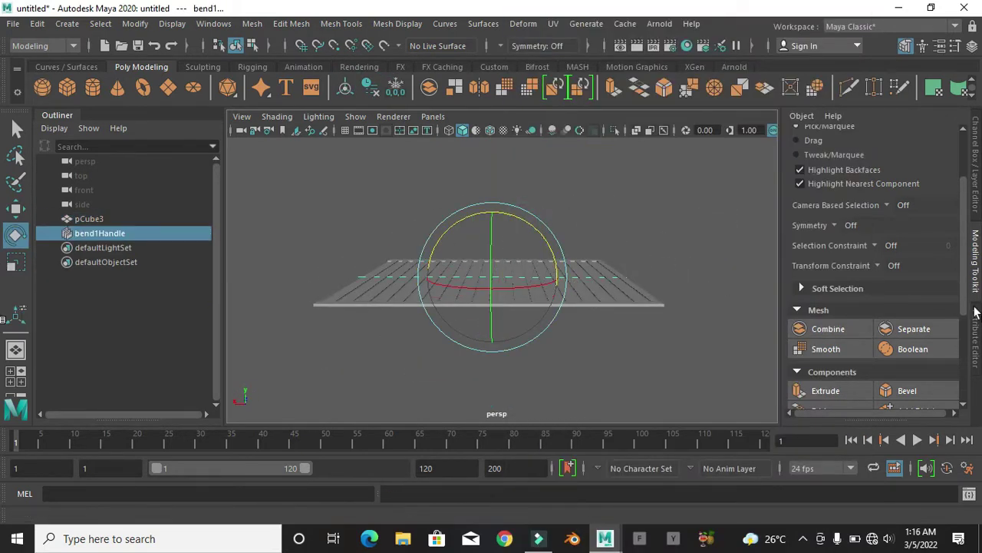
key(ctrl+a)
drag(883, 236, 840, 237)
mouse_move(422, 268)
alt+mouse_down()
mouse_move(498, 265)
mouse_move(307, 279)
mouse_move(410, 263)
alt+mouse_up()
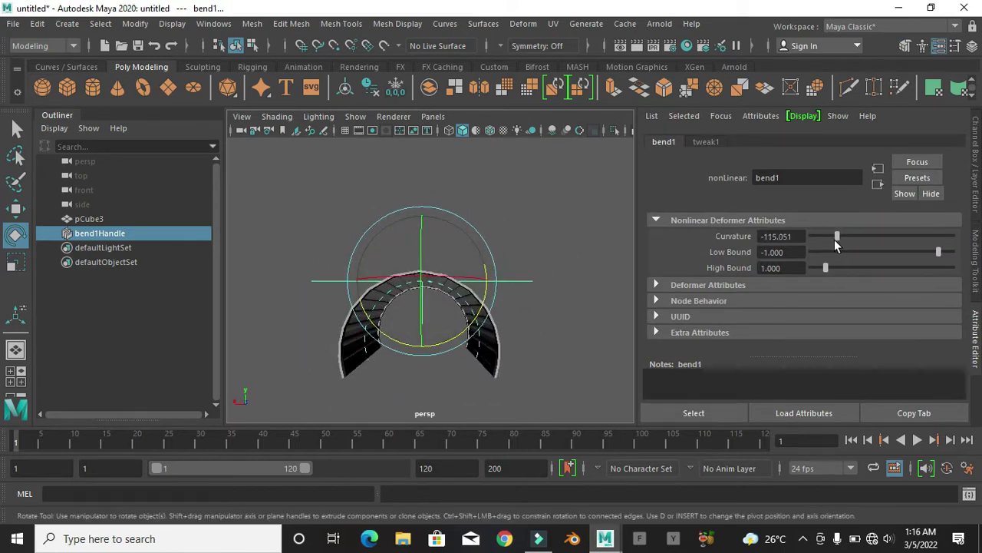
double_click(776, 236)
text(-100)
key(Return)
alt+drag(476, 300, 417, 299)
- Delete pCube3's history to bake the bend and remove the deformer
shift+click(499, 330)
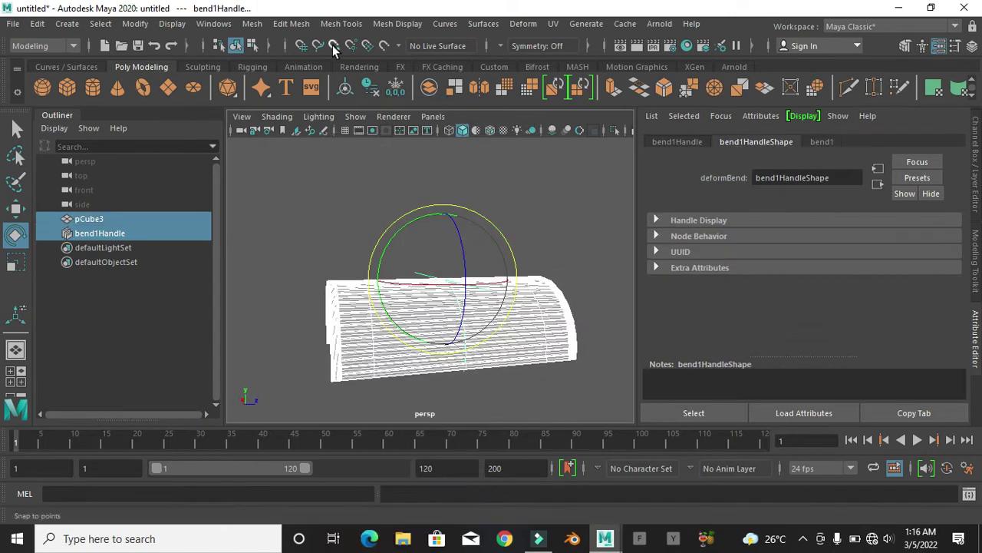
key(alt+shift+d)
alt+drag(535, 242, 468, 321)
scroll(391, 302, down, 3)
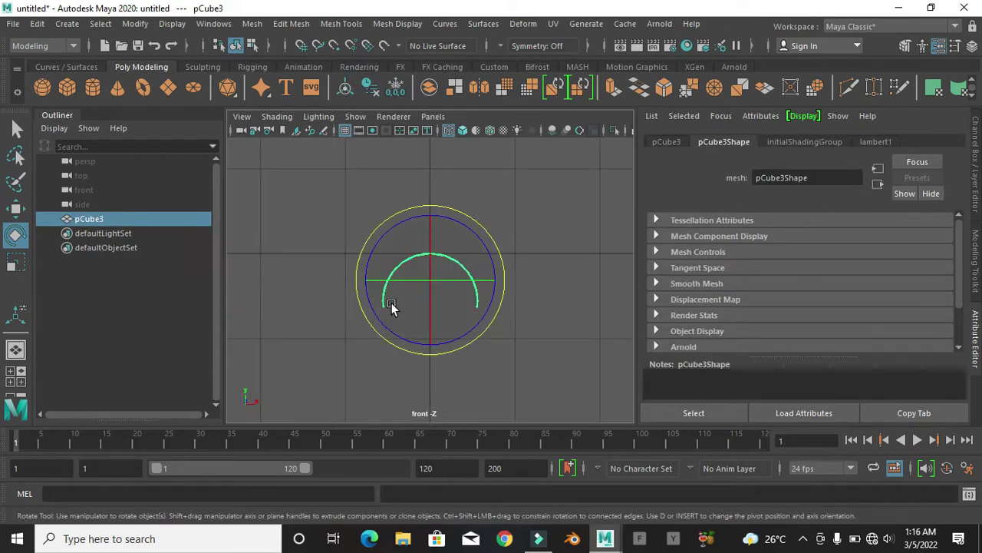
- Edit the arch's vertices in the front view
key(r)
right_drag(372, 303, 274, 312)
scroll(350, 387, up, 5)
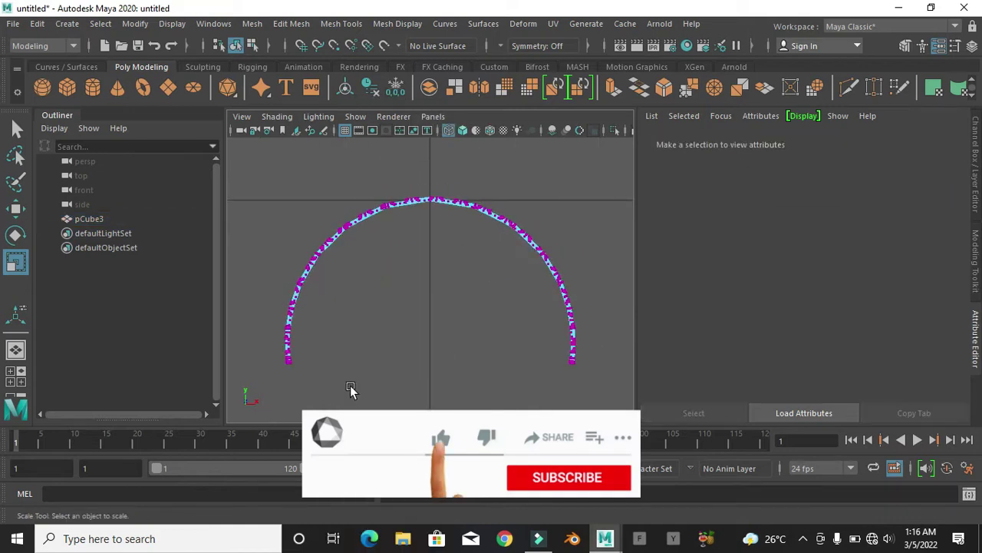
drag(616, 357, 616, 357)
key(space)
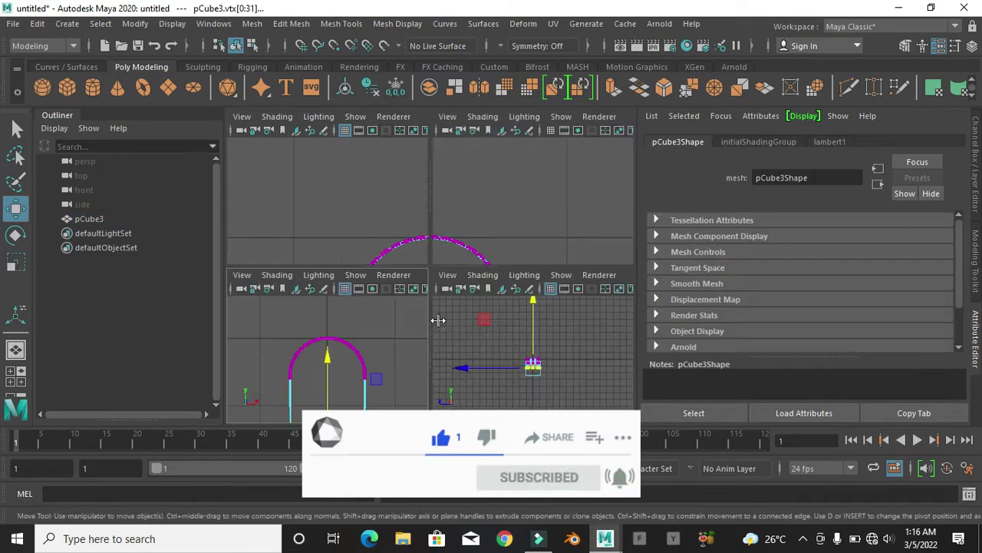
key(space)
alt+drag(435, 323, 452, 272)
- Create a new cube, pCube4, and reshape it into a long flat bar
right_drag(498, 213, 568, 121)
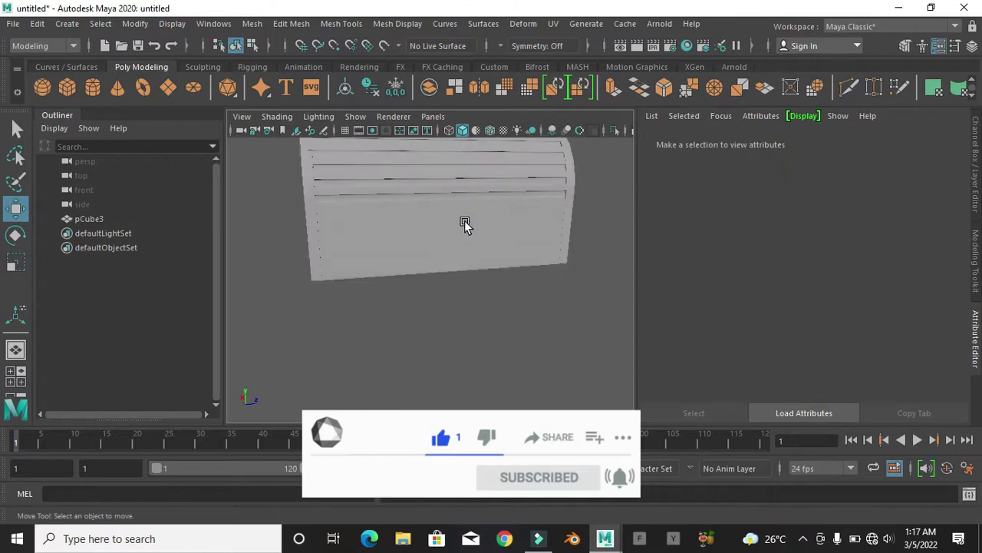
click(445, 222)
scroll(492, 222, down, 3)
key(r)
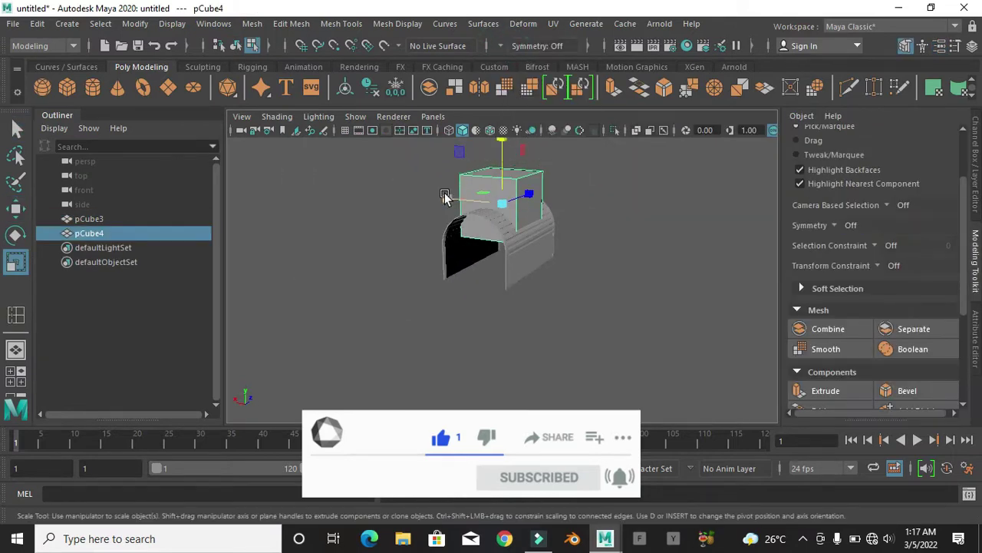
scroll(507, 206, up, 3)
scroll(508, 206, down, 3)
key(w)
mouse_move(500, 246)
mouse_down()
mouse_move(500, 277)
mouse_move(426, 287)
mouse_move(447, 250)
mouse_up()
scroll(449, 274, up, 3)
- Undo the stray edge loops added to the arch and reselect the bar
shift+right_drag(448, 250, 320, 272)
mouse_move(320, 272)
alt+mouse_down()
mouse_move(290, 296)
mouse_move(470, 327)
alt+mouse_up()
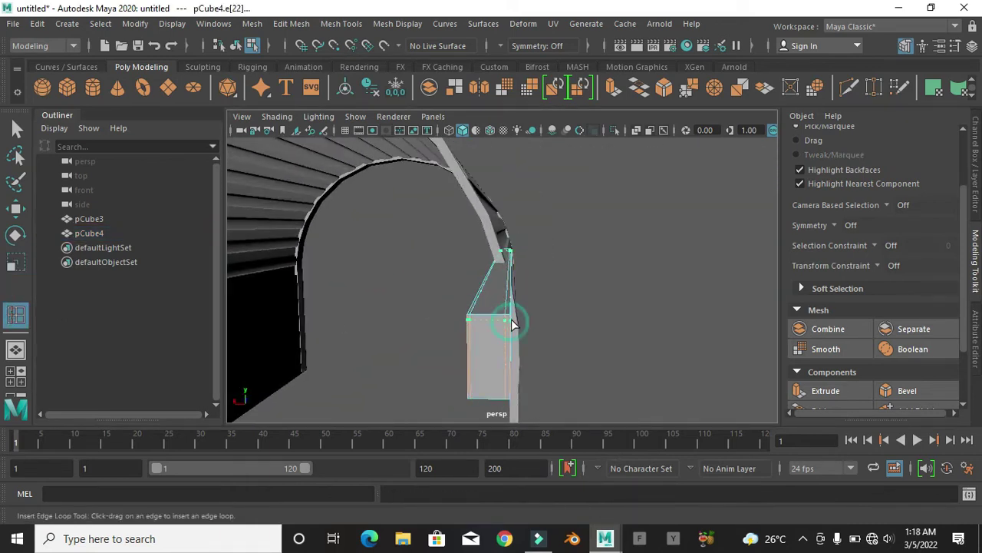
key(ctrl+z)
key(ctrl+z)
key(ctrl+z)
key(ctrl+z)
key(ctrl+z)
key(ctrl+z)
key(ctrl+z)
right_drag(568, 145, 636, 121)
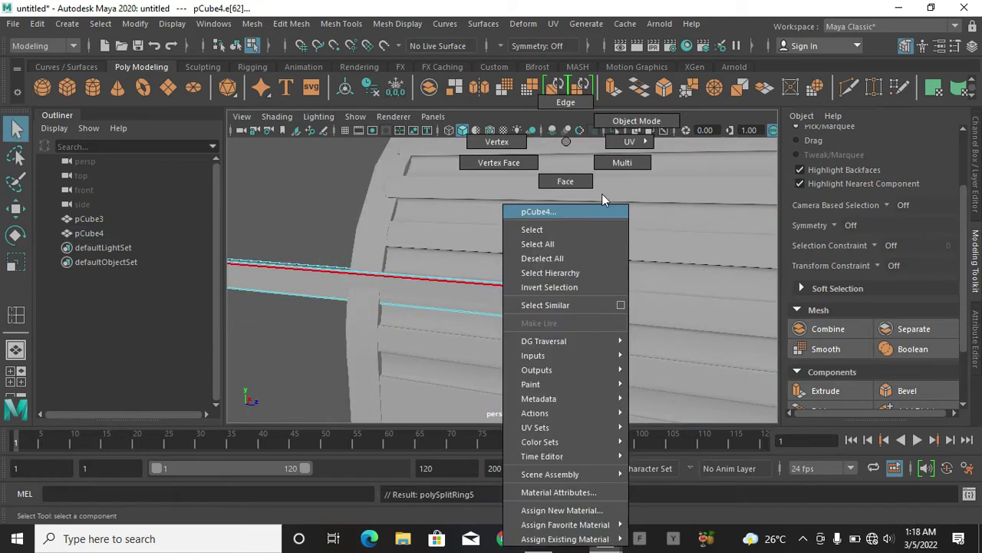
click(845, 349)
key(ctrl+z)
- Move the bar to the arch's lower-left end in the front view
key(w)
key(space)
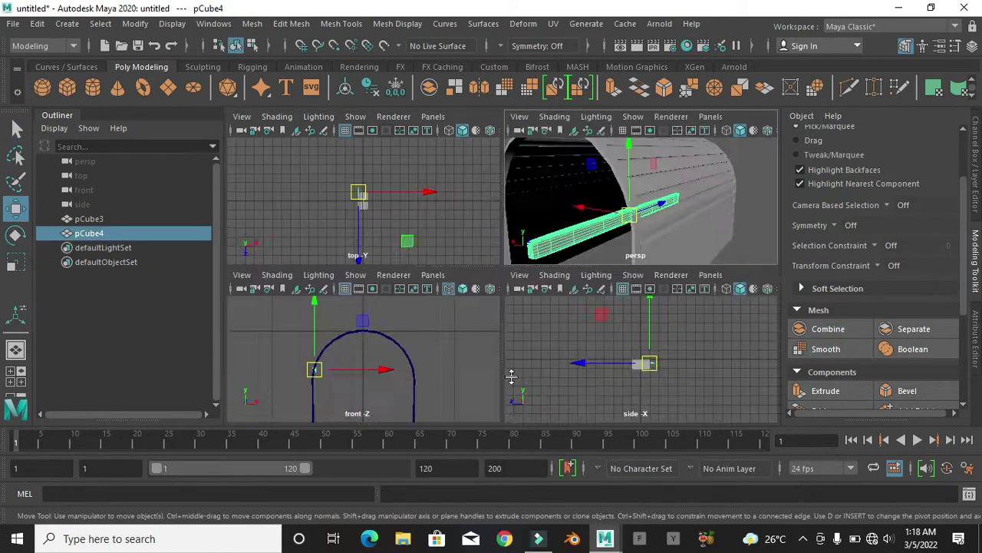
key(space)
click(397, 421)
key(ctrl+z)
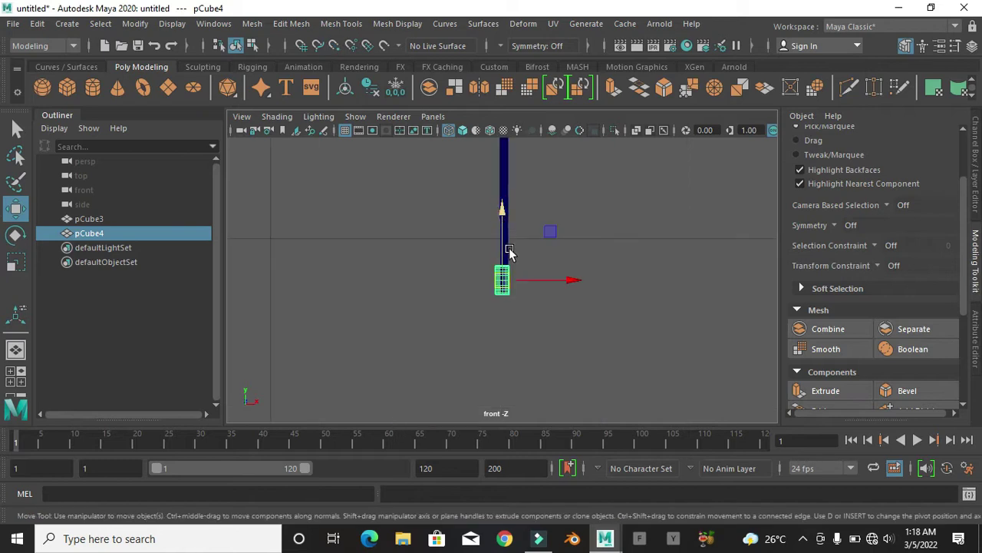
key(ctrl+z)
key(ctrl+z)
key(ctrl+z)
key(ctrl+z)
key(ctrl+z)
- In side wireframe view, move the bar's end vertices to match the arch's length
key(space)
key(space)
key(4)
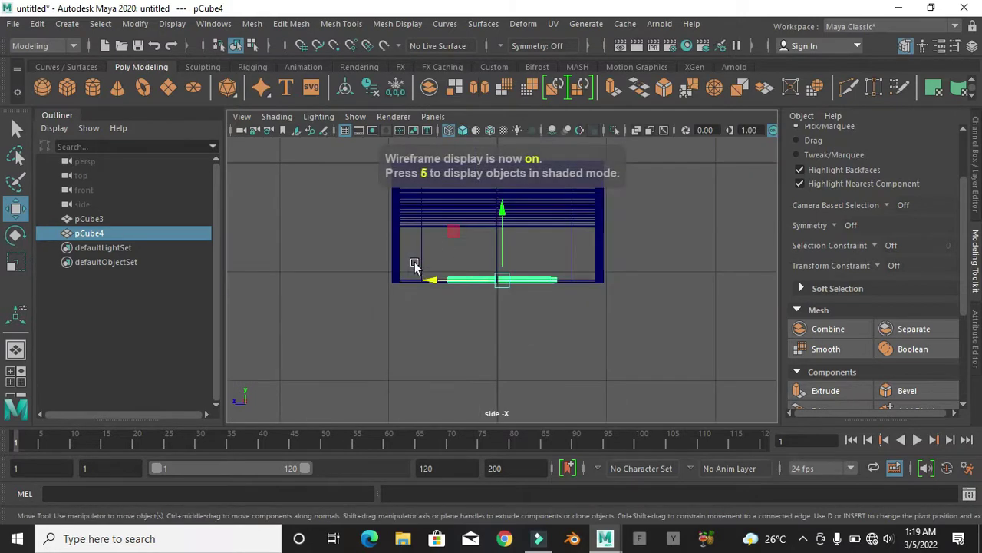
right_drag(627, 142, 565, 142)
scroll(336, 259, up, 3)
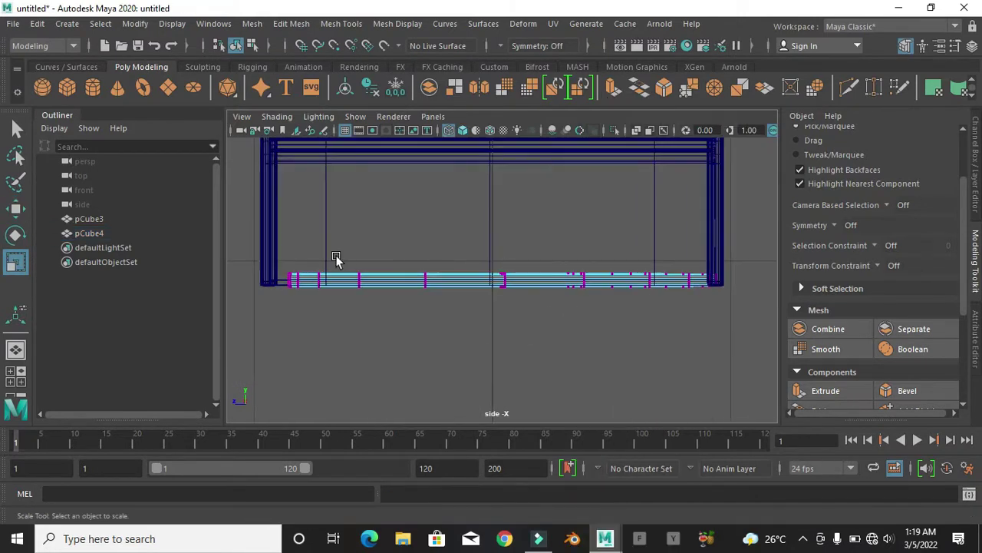
scroll(340, 263, up, 2)
alt+middle_drag(542, 256, 576, 226)
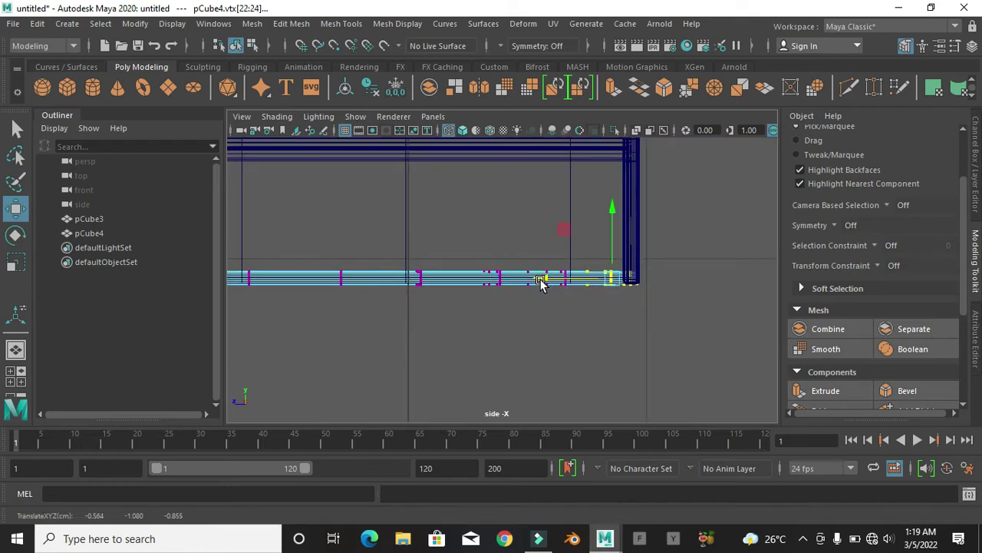
key(space)
key(space)
key(F8)
key(f)
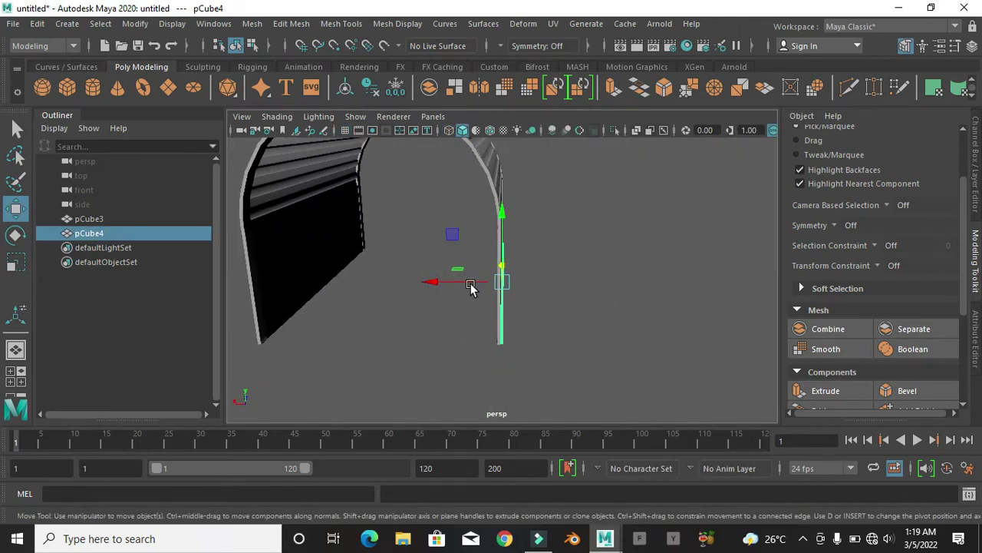
key(space)
key(space)
- Duplicate and group the bar as group1, setting Scale X to -1 to mirror it
key(space)
key(space)
key(ctrl+g)
click(944, 226)
key(Return)
key(space)
key(space)
click(662, 211)
mouse_move(662, 211)
alt+mouse_down()
mouse_move(377, 237)
mouse_move(568, 307)
mouse_move(390, 208)
mouse_move(295, 240)
alt+mouse_up()
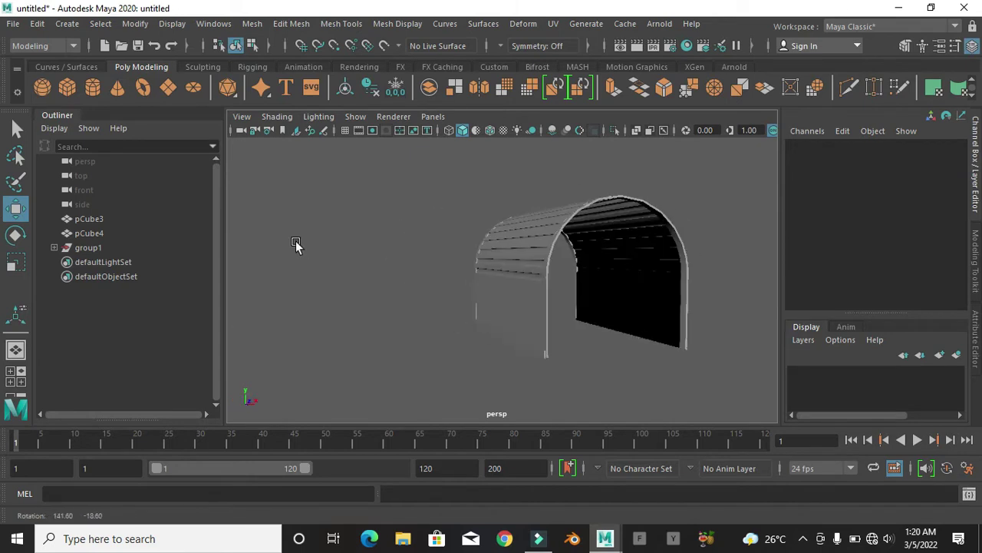
- Create a polygon cylinder, stand it up 90° around X, and delete half its faces
click(93, 87)
key(e)
mouse_move(571, 197)
mouse_down()
mouse_move(581, 271)
mouse_move(548, 277)
mouse_up()
key(F11)
drag(395, 329, 624, 274)
mouse_move(693, 241)
alt+mouse_down()
mouse_move(559, 274)
mouse_move(487, 278)
alt+mouse_up()
key(Delete)
key(Delete)
key(F8)
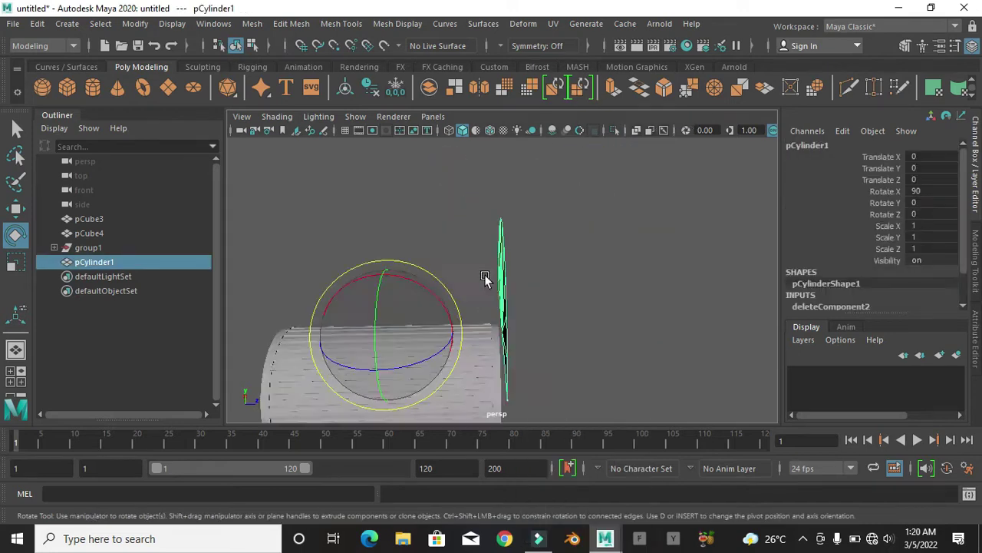
- Scale the half-disc narrower and taller to match the arch's width and height
scroll(505, 311, down, 3)
scroll(503, 323, up, 5)
scroll(500, 333, down, 2)
key(r)
drag(571, 352, 551, 352)
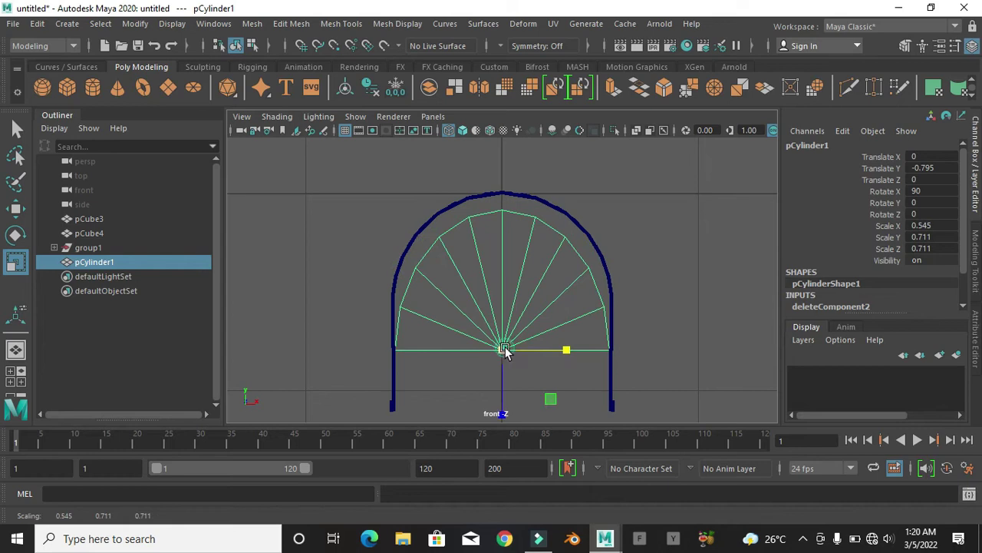
scroll(502, 385, down, 3)
drag(503, 386, 500, 393)
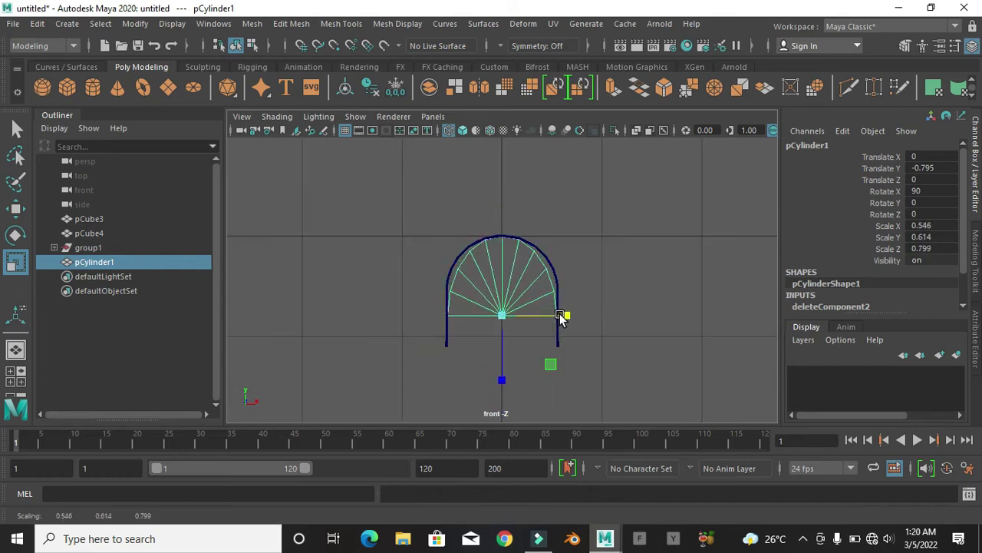
- Select and frame a rim vertex on the half-disc, undoing a stray vertex scale
key(F9)
click(564, 323)
key(f)
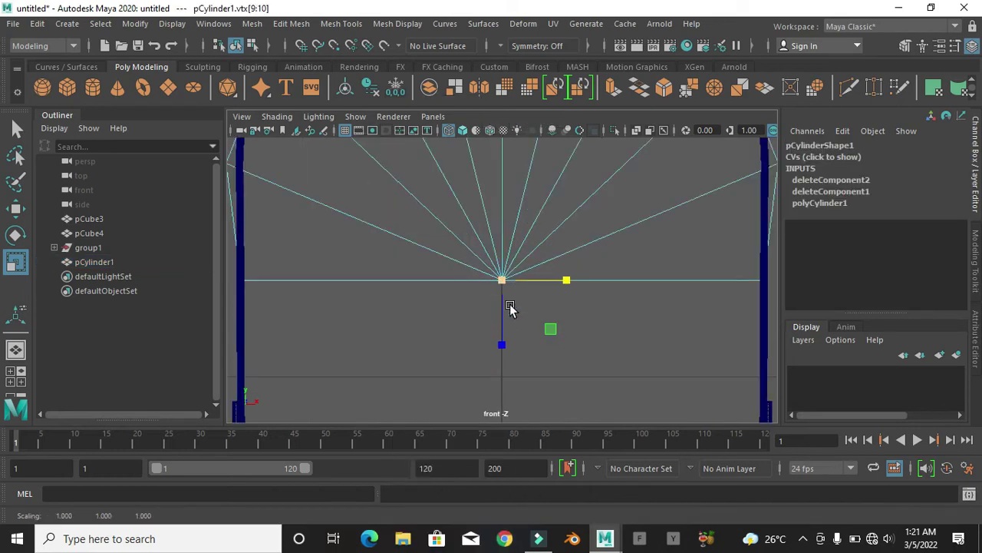
scroll(511, 307, down, 3)
key(ctrl+z)
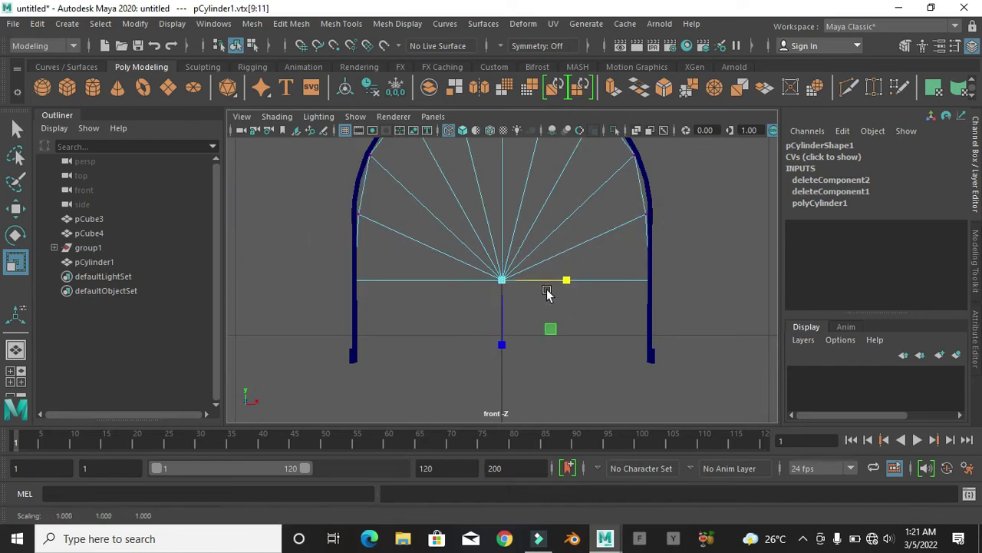
alt+middle_drag(391, 148, 390, 262)
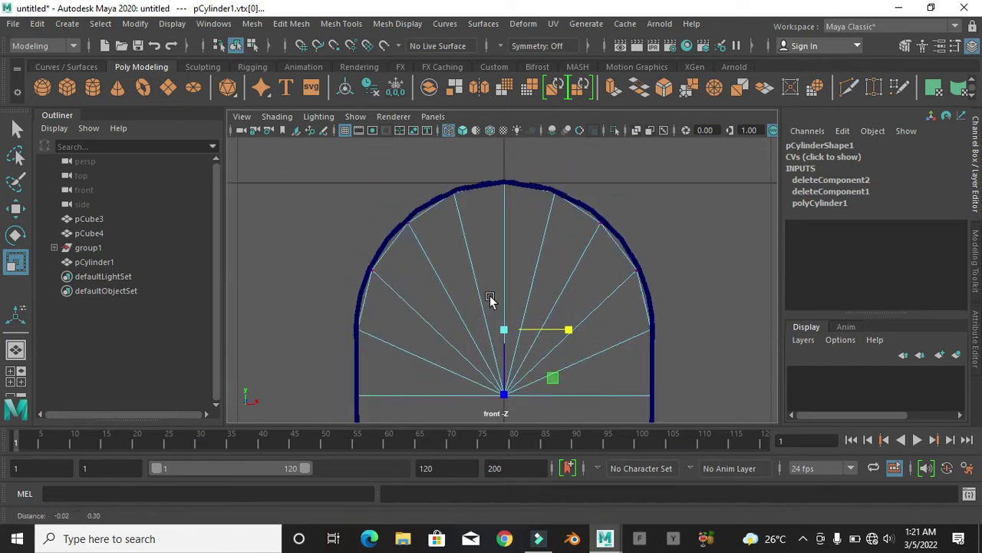
scroll(391, 262, down, 2)
- Move the half-disc's top and rim vertices so it follows the arch's curve
key(w)
click(503, 275)
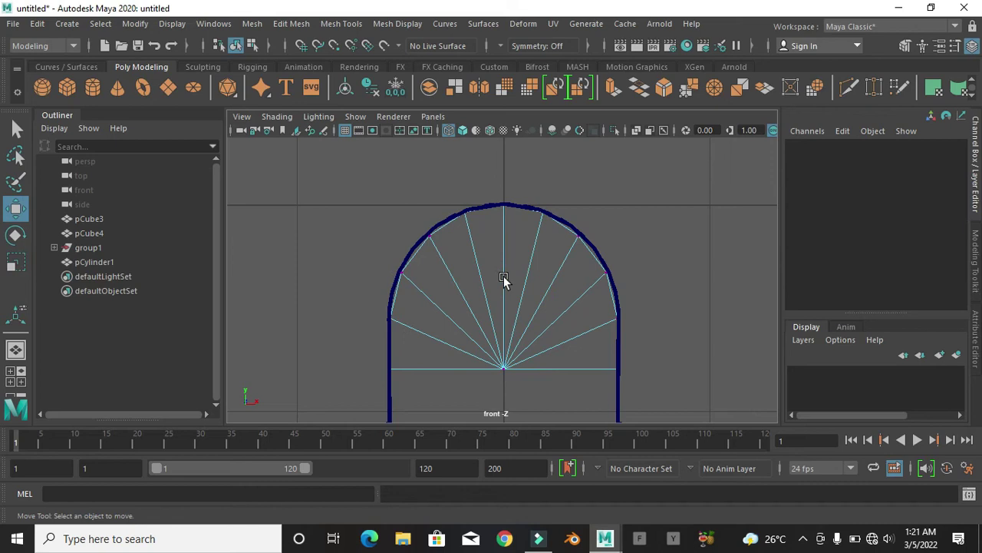
drag(369, 176, 532, 228)
key(space)
key(space)
drag(392, 218, 435, 250)
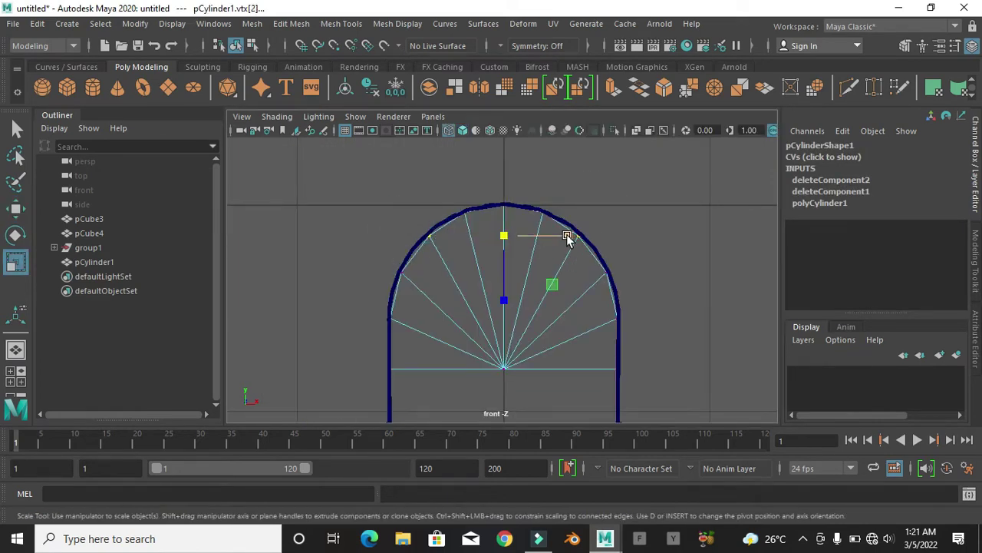
click(390, 272)
- Select the half-disc's rim edges in the perspective view
key(space)
scroll(475, 295, down, 5)
right_drag(476, 204, 513, 120)
key(w)
key(space)
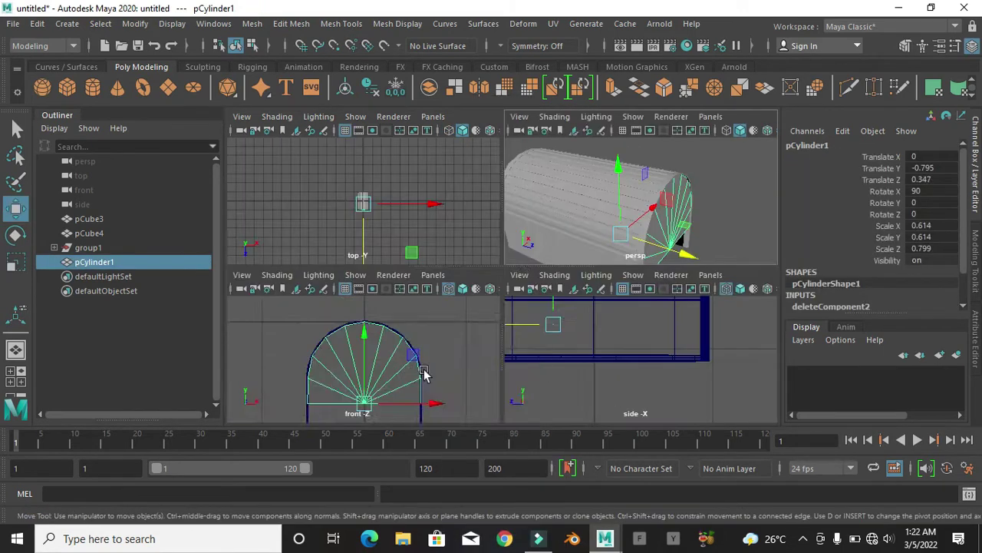
key(space)
right_drag(454, 153, 459, 107)
scroll(559, 373, down, 5)
- Extrude the half-disc's rim edges outward twice
key(ctrl+e)
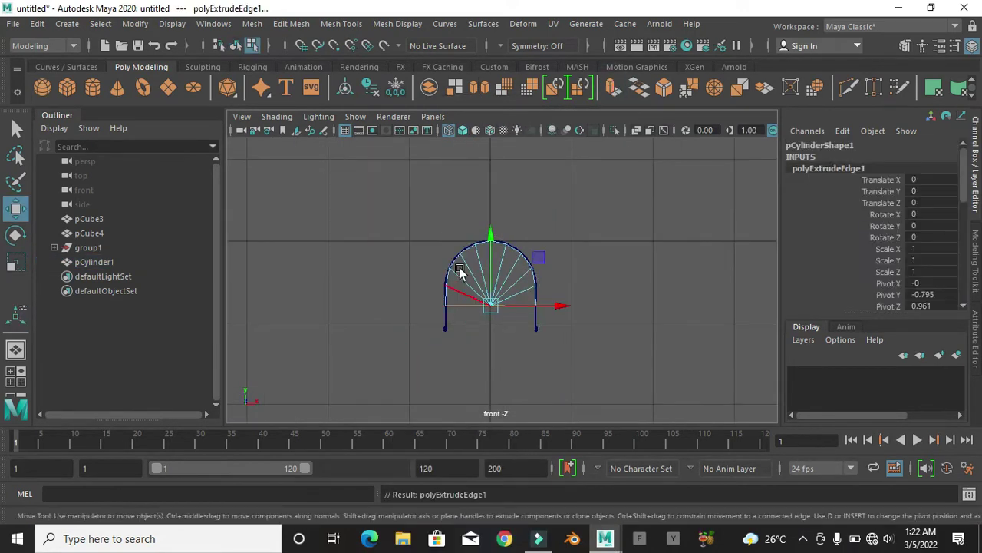
mouse_move(492, 251)
mouse_down()
mouse_move(500, 197)
mouse_move(505, 219)
mouse_up()
key(space)
key(space)
key(space)
key(space)
key(ctrl+e)
key(space)
key(space)
key(q)
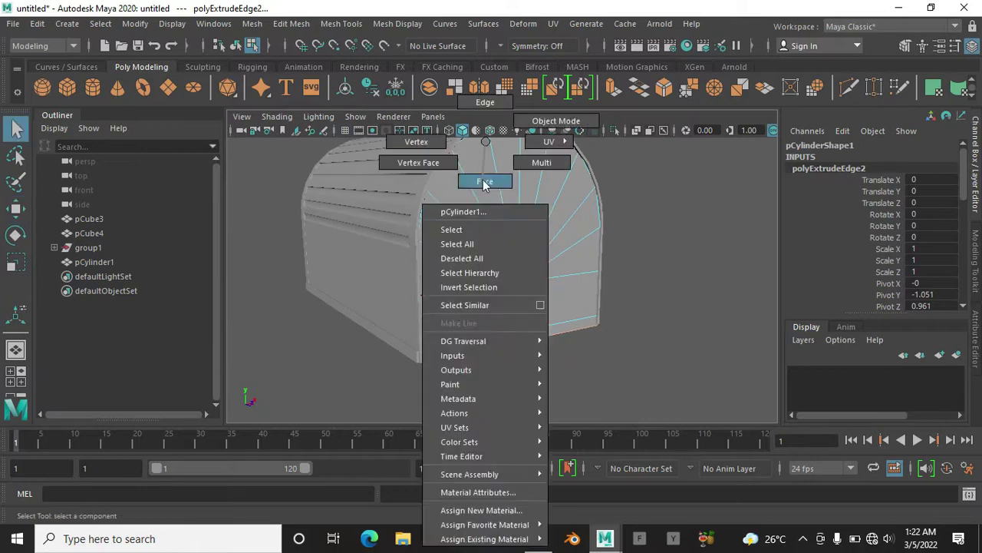
- Extrude the round end face outward twice, discarding a mistaken bottom-face extrusion
right_drag(484, 182, 485, 222)
click(540, 336)
key(ctrl+e)
mouse_move(541, 336)
alt+mouse_down()
mouse_move(594, 147)
mouse_move(561, 357)
alt+mouse_up()
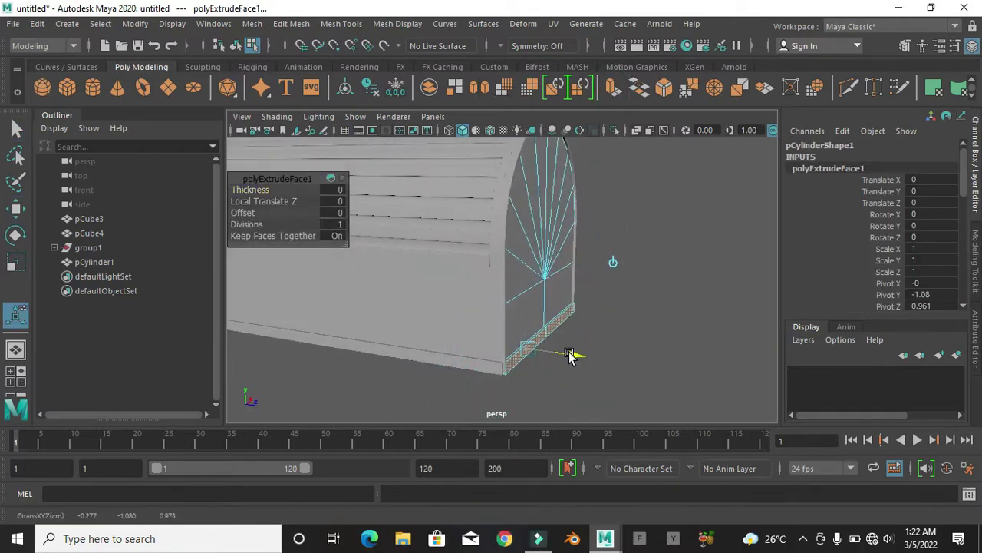
key(ctrl+z)
click(561, 224)
key(ctrl+e)
drag(616, 243, 606, 238)
key(4)
key(ctrl+e)
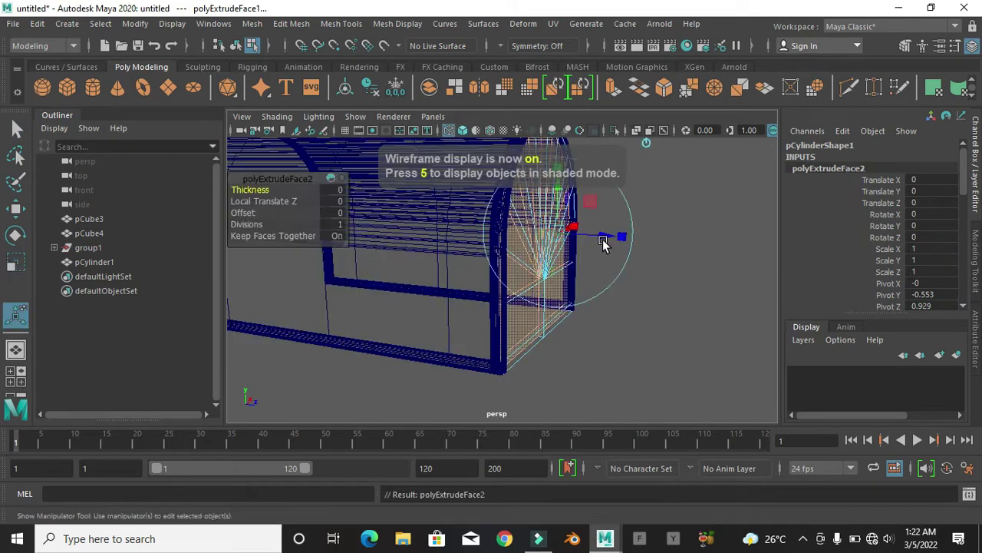
key(q)
key(5)
- Reverse normals to fix the black-shaded end face, then inset-extrude the mailbox end face
click(397, 24)
click(436, 98)
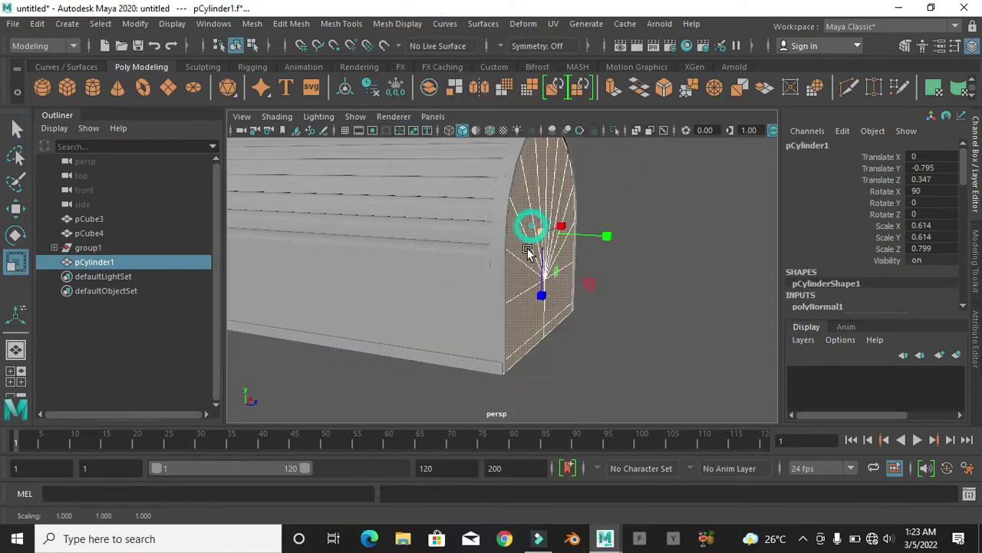
key(r)
click(535, 330)
click(612, 87)
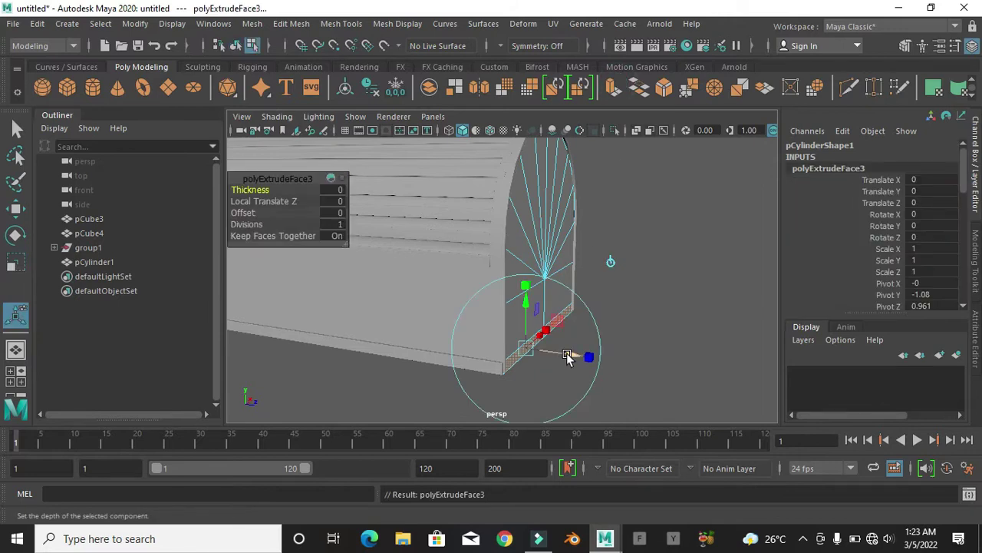
key(F8)
- Isolate the mailbox body and insert an edge loop near its end
key(ctrl+1)
click(341, 24)
click(406, 132)
mouse_move(522, 241)
alt+mouse_down()
mouse_move(548, 281)
mouse_move(554, 338)
mouse_move(535, 364)
mouse_move(604, 317)
mouse_move(461, 291)
alt+mouse_up()
click(563, 336)
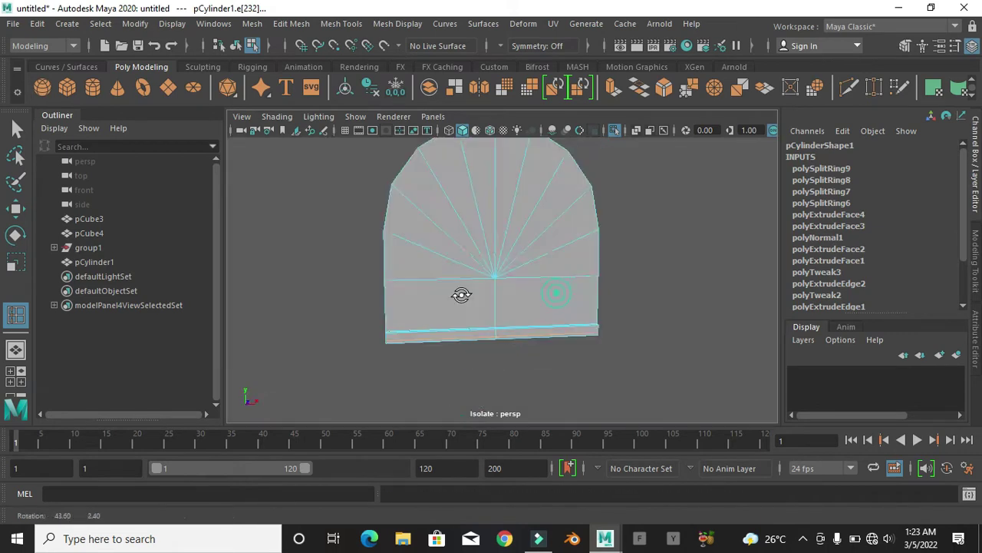
key(q)
key(F8)
- Smooth the mailbox body from the Modeling Toolkit and inspect the result
click(975, 261)
click(826, 348)
mouse_move(542, 268)
alt+mouse_down()
mouse_move(588, 281)
mouse_move(507, 276)
mouse_move(457, 316)
alt+mouse_up()
key(r)
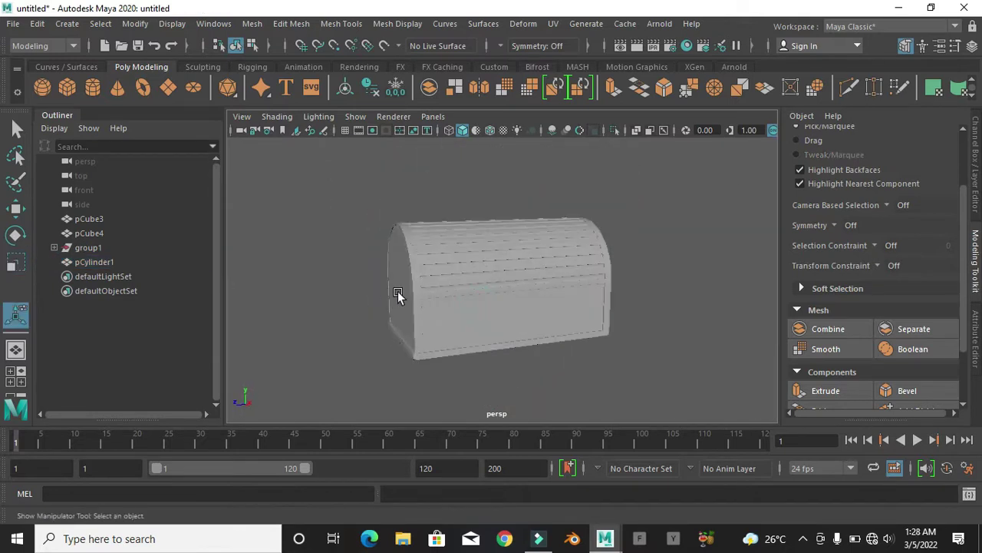
- Isolate the mirrored end-cap copy and shift it back along Z
click(399, 297)
key(w)
key(ctrl+a)
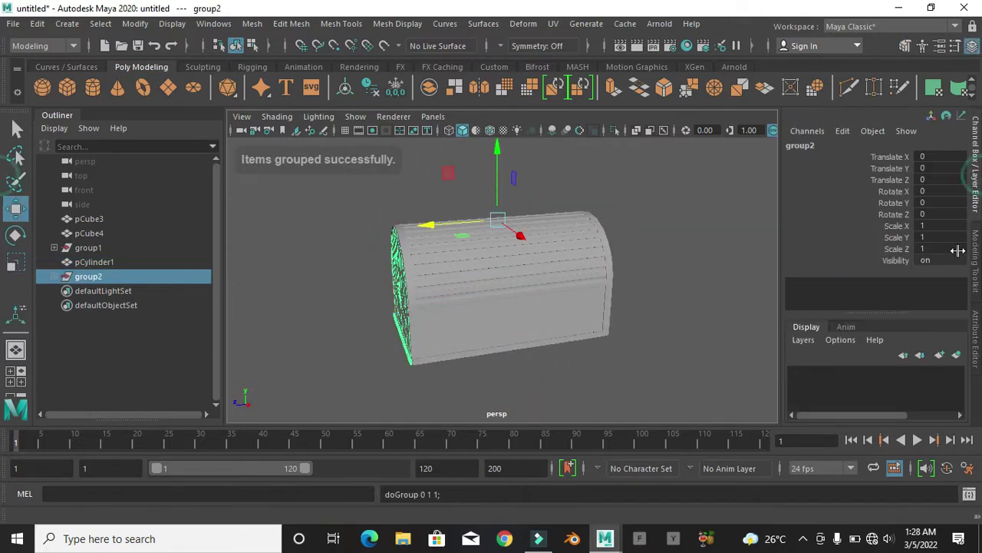
mouse_move(518, 289)
alt+mouse_down()
mouse_move(459, 272)
mouse_move(471, 284)
alt+mouse_up()
key(ctrl+1)
scroll(509, 253, up, 3)
right_drag(476, 165, 407, 396)
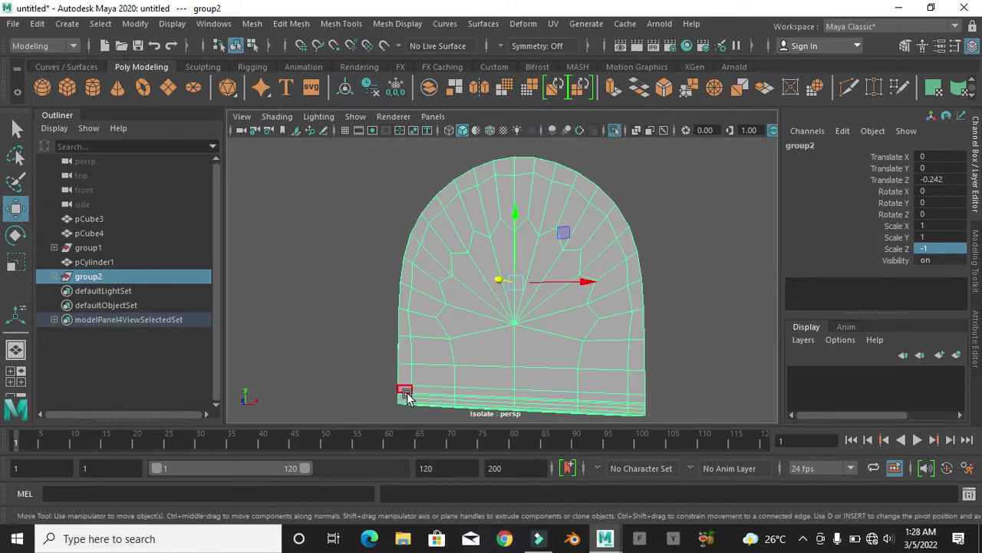
- Select the arch-shaped faces at the copy's right end
click(405, 393)
key(q)
key(f)
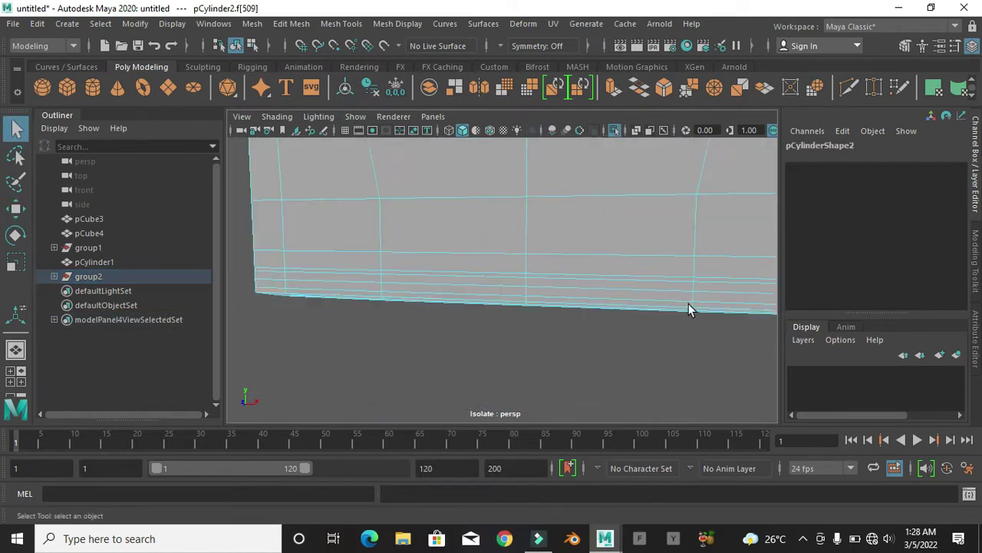
alt+drag(689, 310, 545, 315)
click(544, 314)
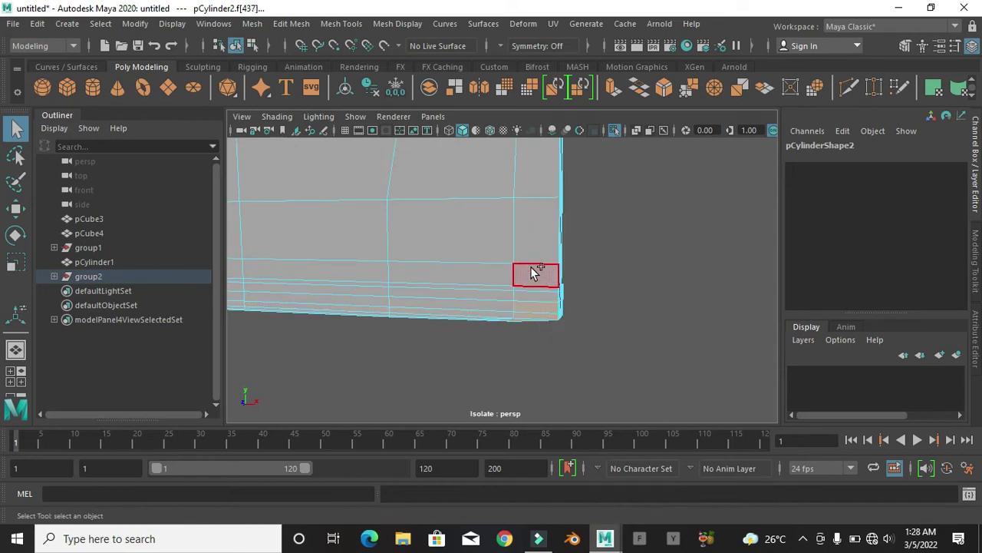
click(539, 296)
mouse_move(540, 297)
alt+mouse_down()
mouse_move(453, 245)
mouse_move(525, 353)
alt+mouse_up()
alt+drag(423, 326, 501, 333)
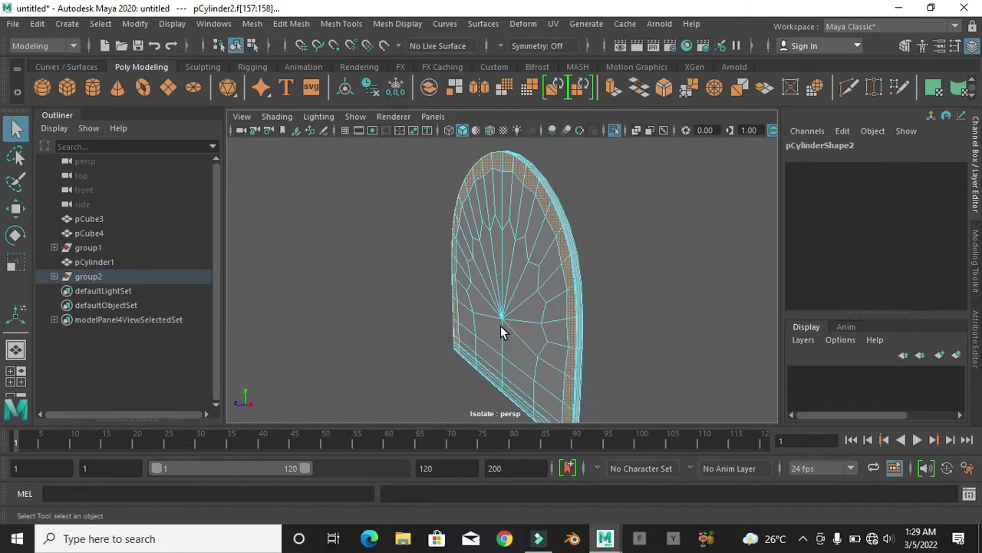
- Extrude the arch faces twice to thicken the door panel
key(ctrl+e)
mouse_move(468, 290)
mouse_down()
mouse_move(423, 301)
mouse_move(605, 329)
mouse_move(448, 222)
mouse_up()
key(ctrl+e)
click(617, 192)
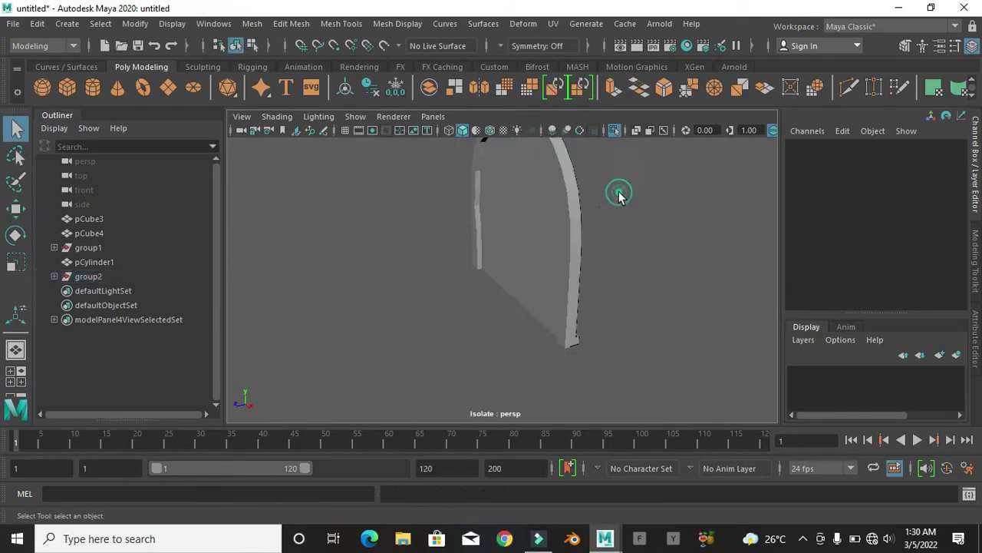
click(570, 212)
click(974, 261)
click(536, 304)
- Isolate the pCube3 box, then create a new cube and flatten it into a thin slab
key(ctrl+1)
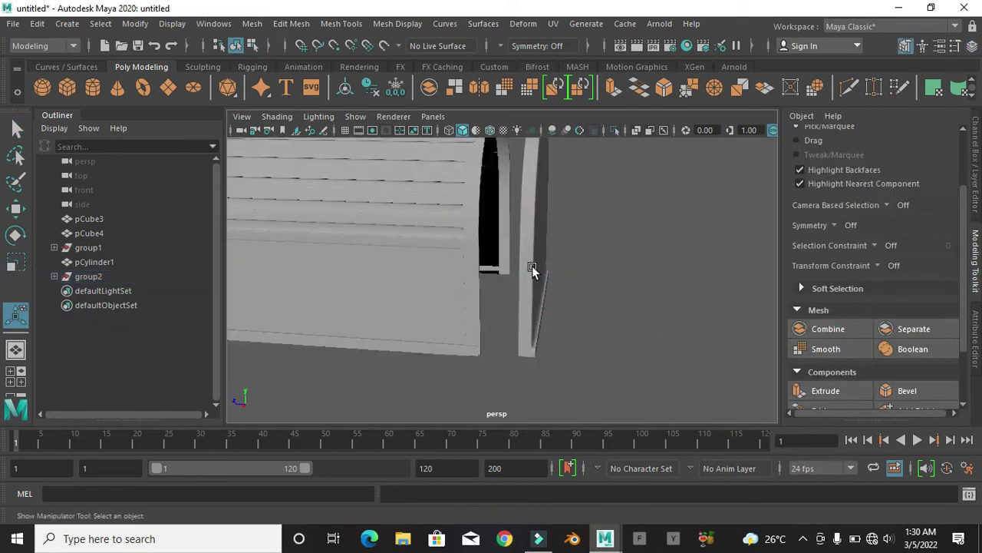
click(460, 305)
key(f)
key(ctrl+1)
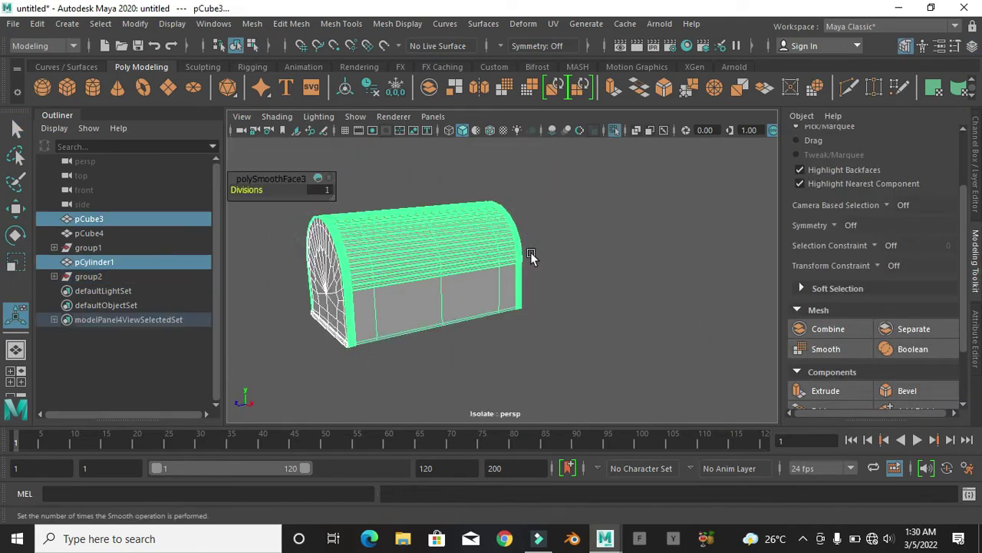
click(92, 87)
key(f)
key(r)
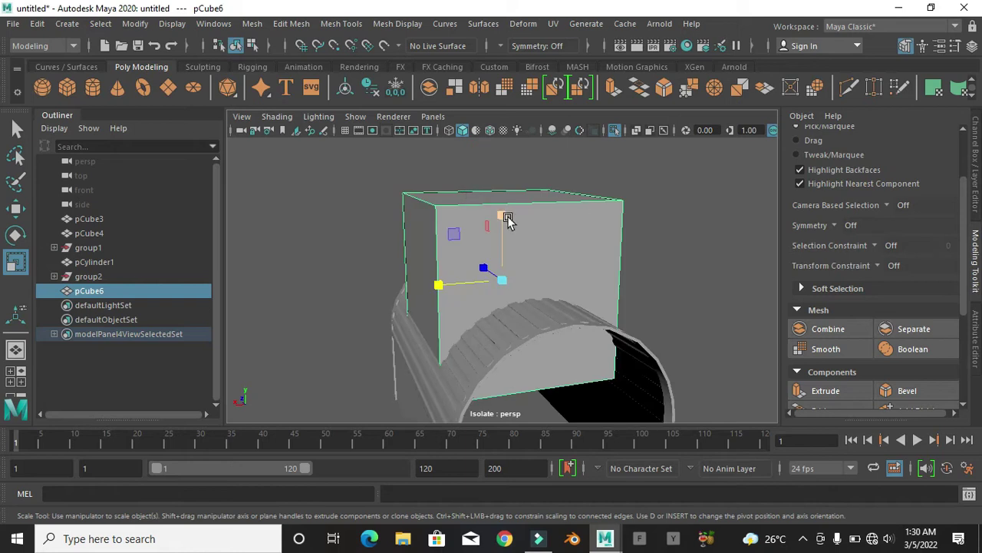
drag(507, 219, 503, 253)
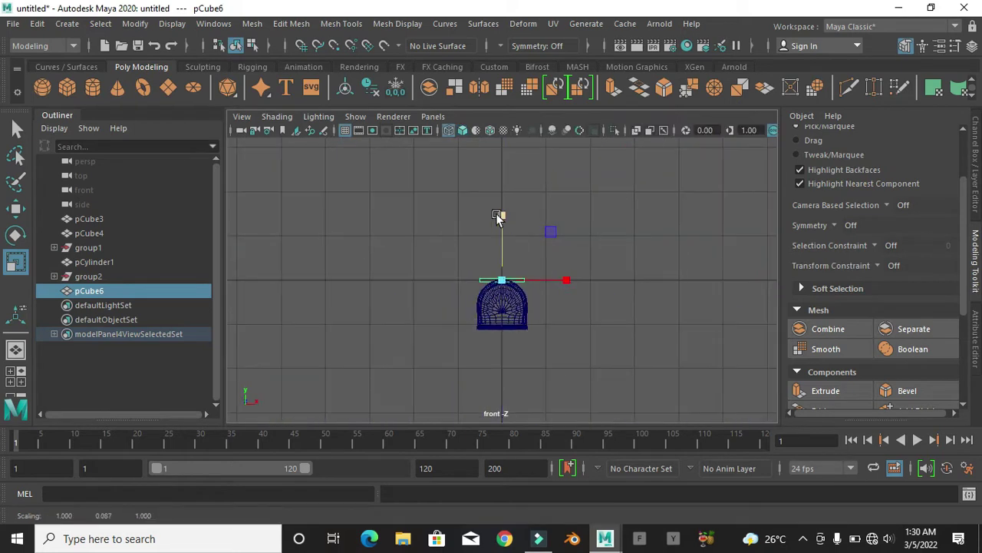
- Isolate the slab with pCube3 and frame the arch in the front view
key(f)
shift+click(471, 235)
key(space)
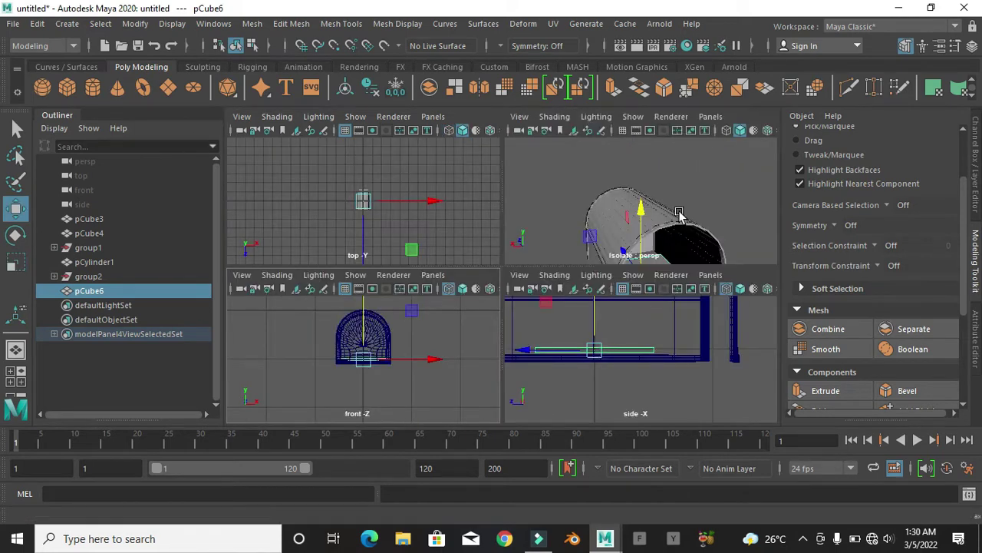
key(space)
key(ctrl+1)
key(f)
- Adjust the slab's end vertex so the strip spans the arch's base width
key(r)
scroll(502, 213, down, 3)
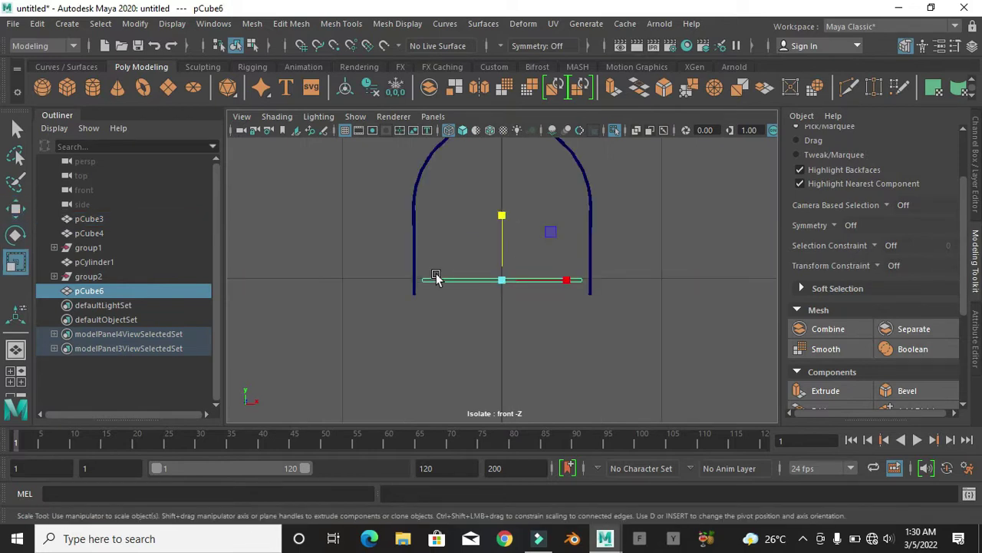
click(582, 279)
key(f)
scroll(570, 277, down, 3)
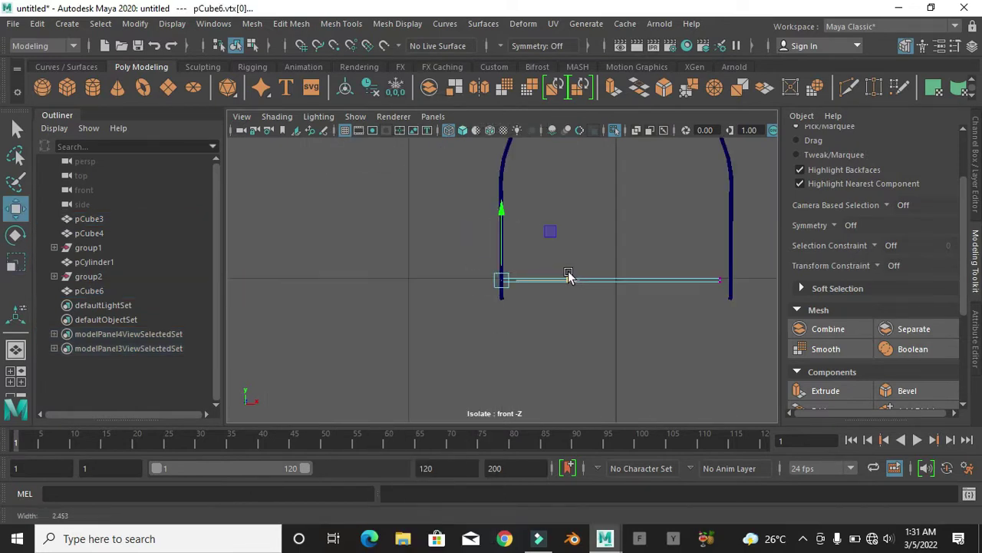
key(f)
key(F8)
key(f)
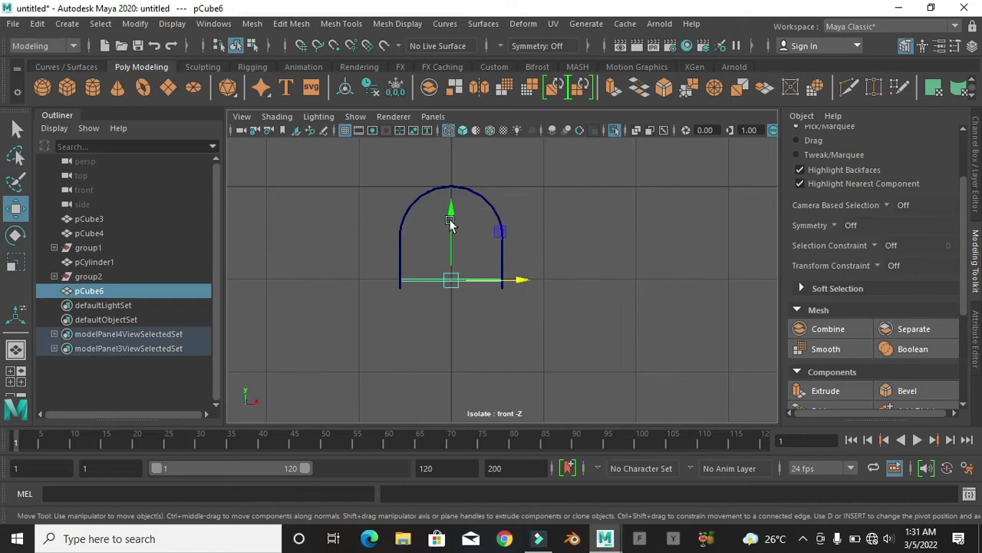
key(space)
key(space)
- Isolate the pCube6 slab and insert an edge loop across it
key(f)
key(r)
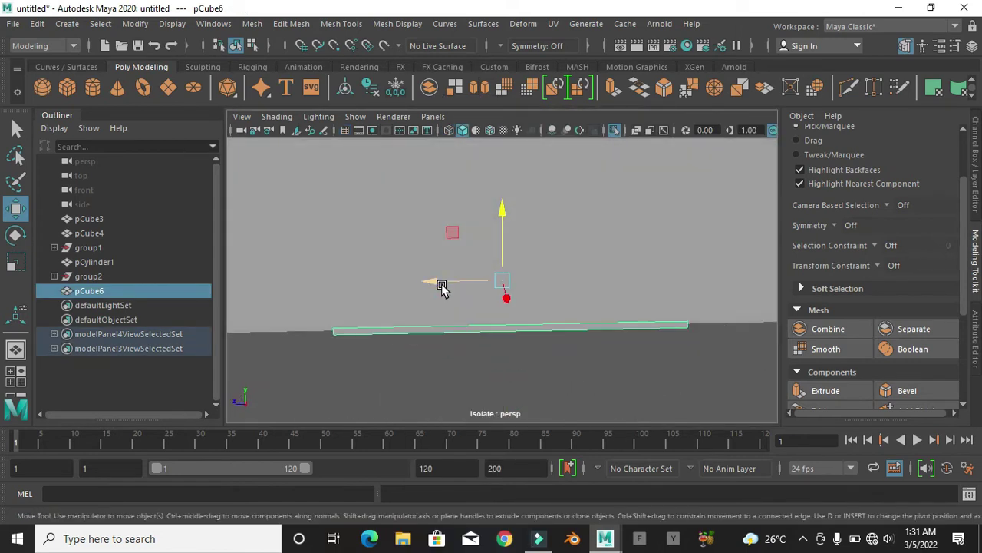
mouse_move(366, 283)
alt+mouse_down()
mouse_move(505, 259)
mouse_move(469, 278)
mouse_move(379, 290)
mouse_move(373, 258)
mouse_move(423, 239)
alt+mouse_up()
key(ctrl+1)
alt+drag(307, 263, 382, 303)
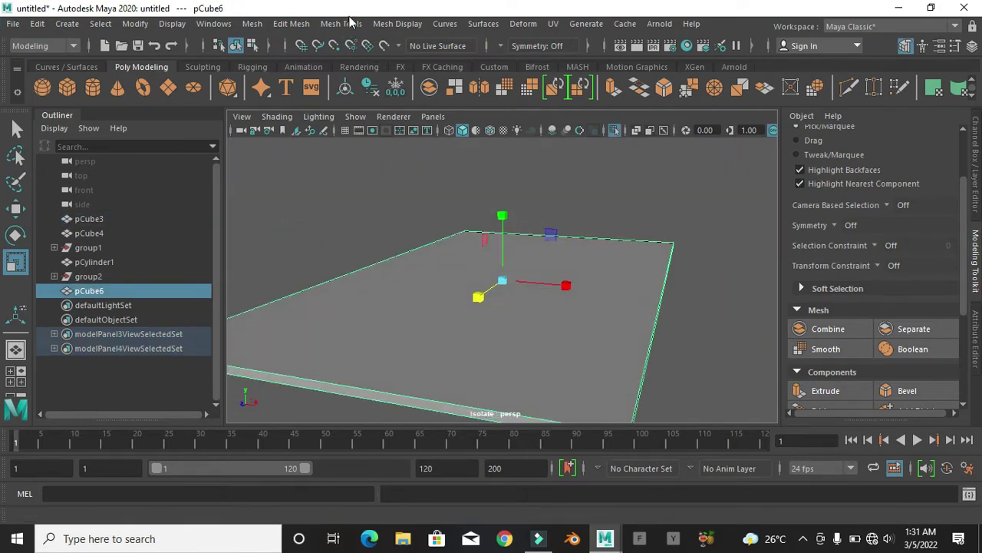
click(349, 23)
click(368, 130)
mouse_move(389, 191)
alt+mouse_down()
mouse_move(340, 358)
mouse_move(729, 393)
mouse_move(546, 413)
mouse_move(278, 367)
alt+mouse_up()
- Smooth the slab from the Modeling Toolkit and bring back the rest of the scene
key(F8)
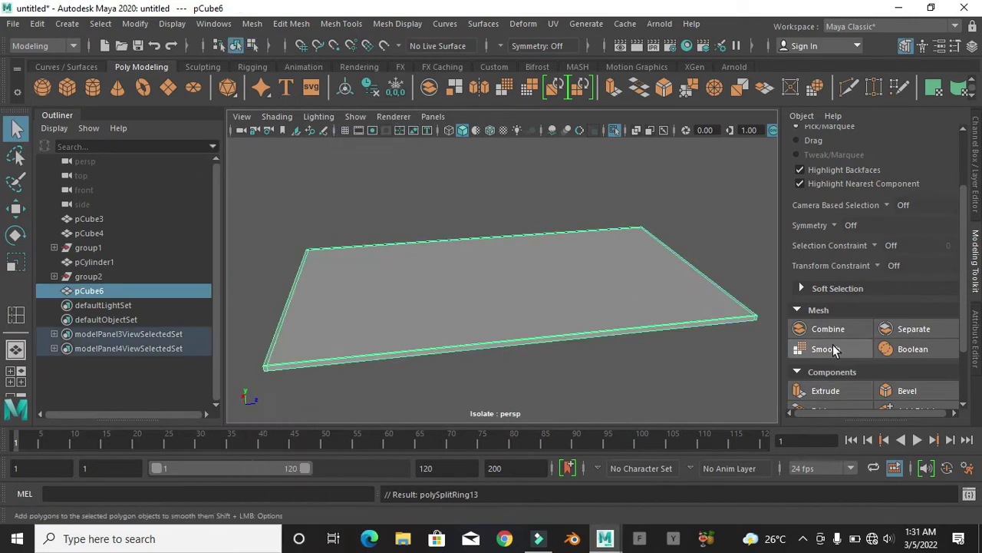
click(826, 349)
key(ctrl+1)
mouse_move(662, 373)
alt+mouse_down()
mouse_move(652, 314)
mouse_move(583, 299)
alt+mouse_up()
- Create a sphere, flatten it vertically, and lower it to the slab's bottom corner
key(w)
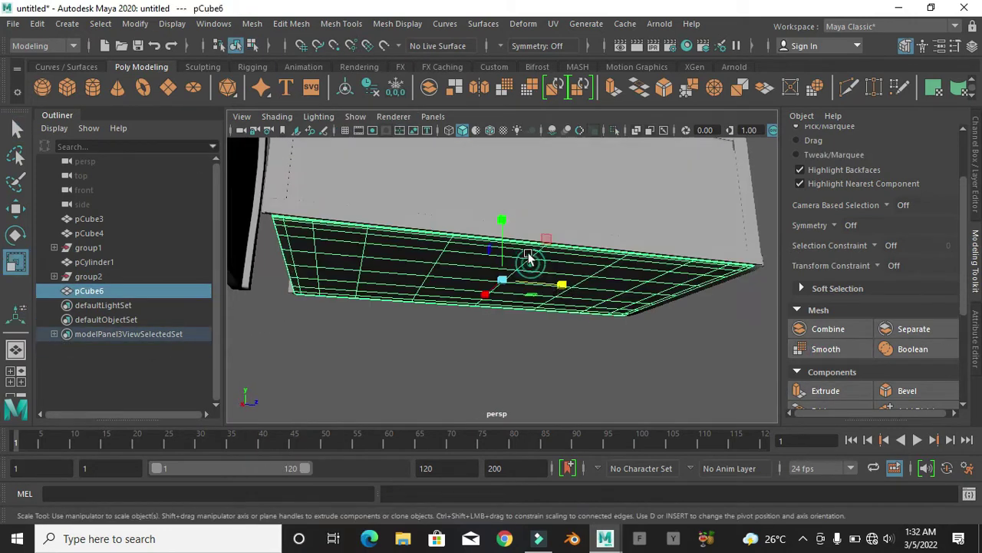
click(42, 86)
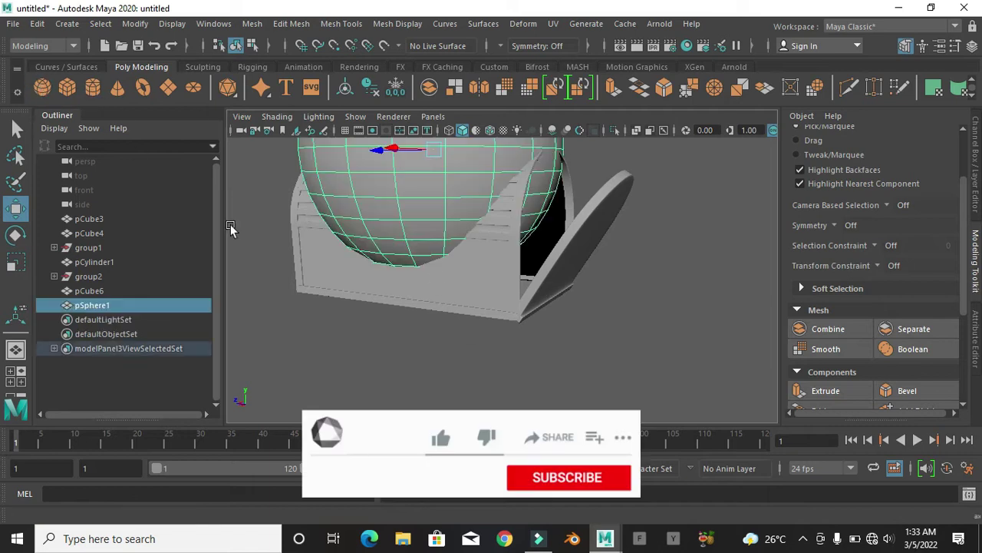
scroll(479, 221, down, 3)
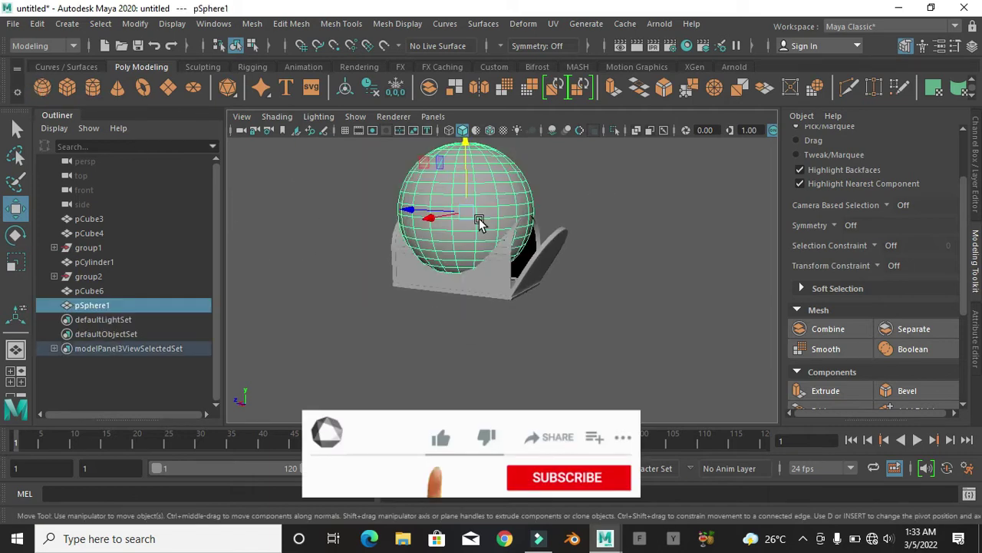
key(r)
mouse_move(466, 146)
mouse_down()
mouse_move(467, 213)
mouse_move(501, 298)
mouse_up()
key(space)
key(space)
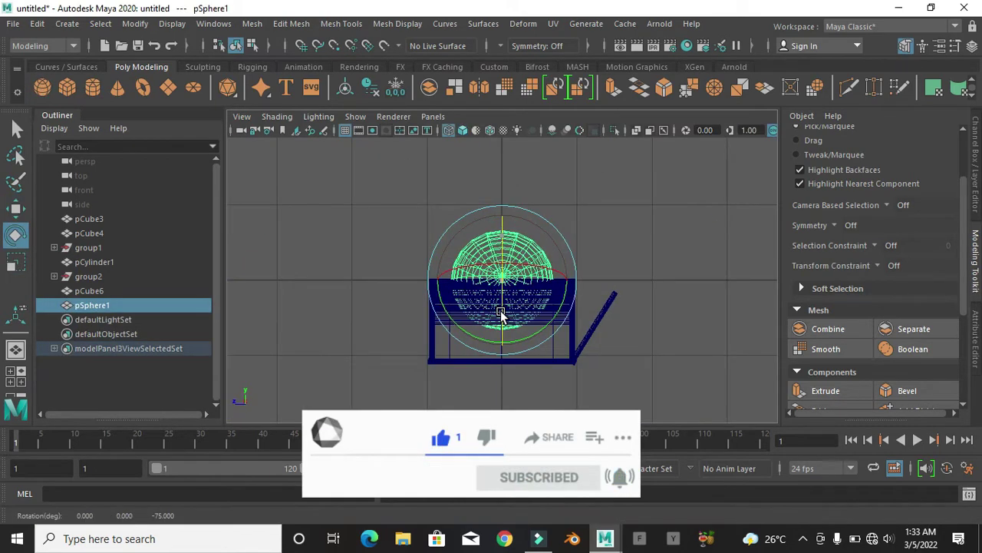
key(w)
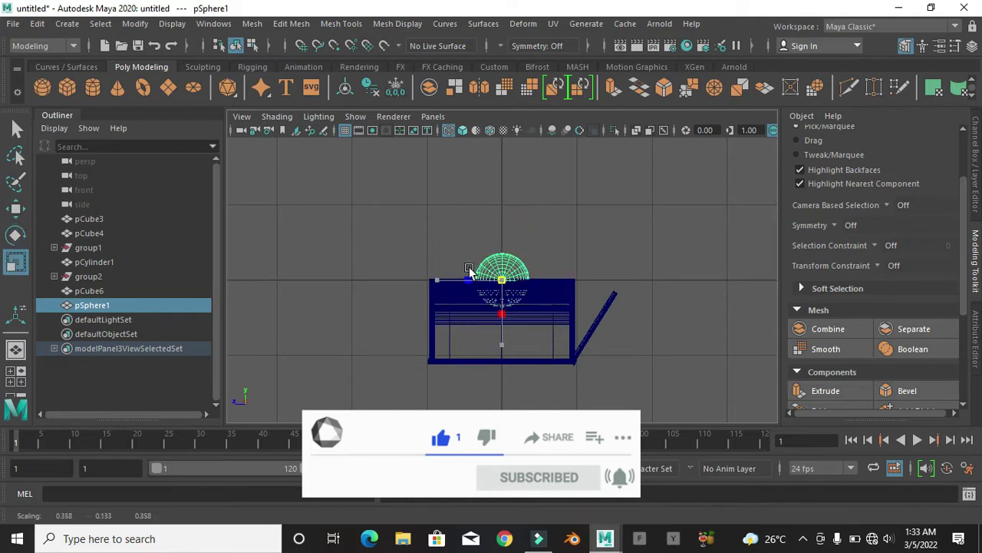
key(f)
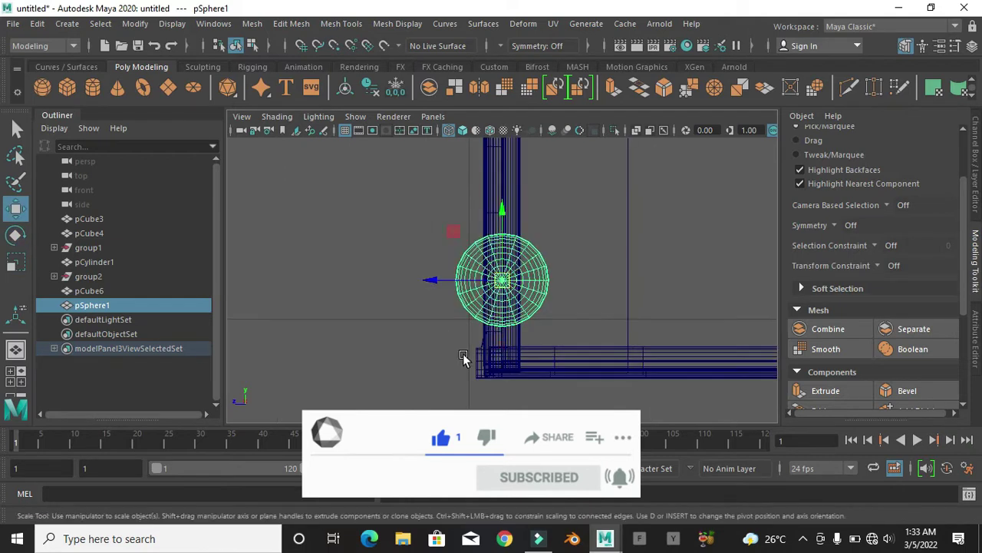
key(r)
key(w)
drag(502, 214, 503, 288)
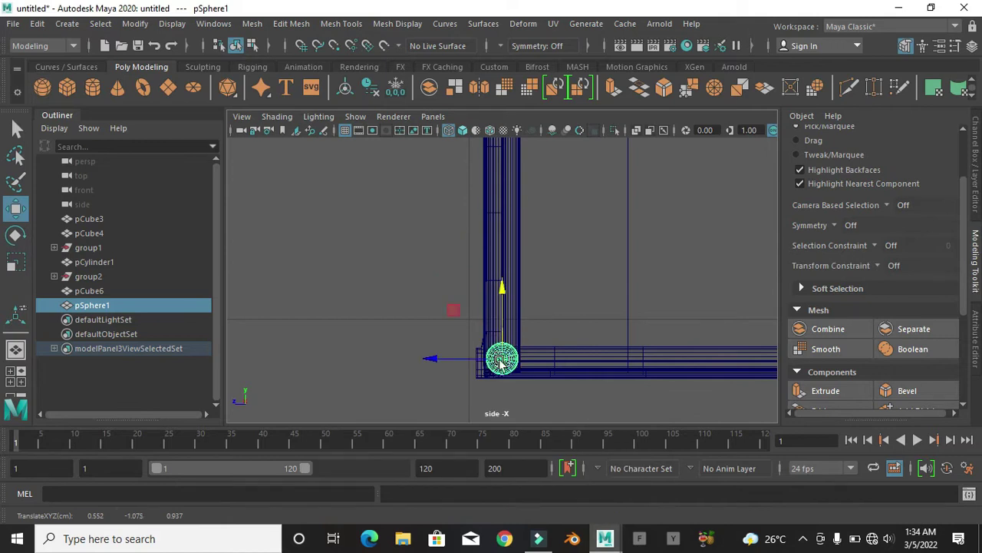
- Smooth the flattened sphere into a rounded rivet at the baseboard corner
key(w)
key(space)
key(space)
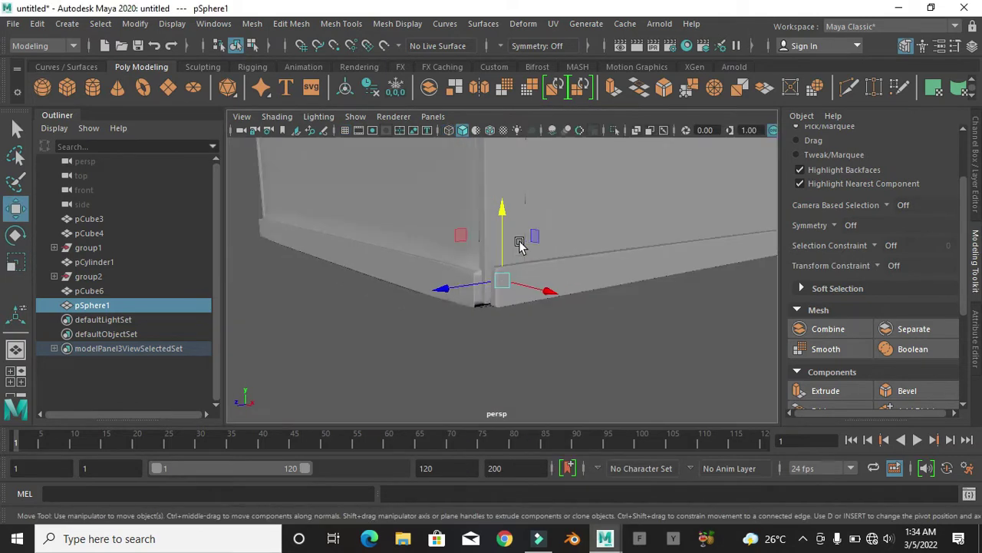
key(space)
key(space)
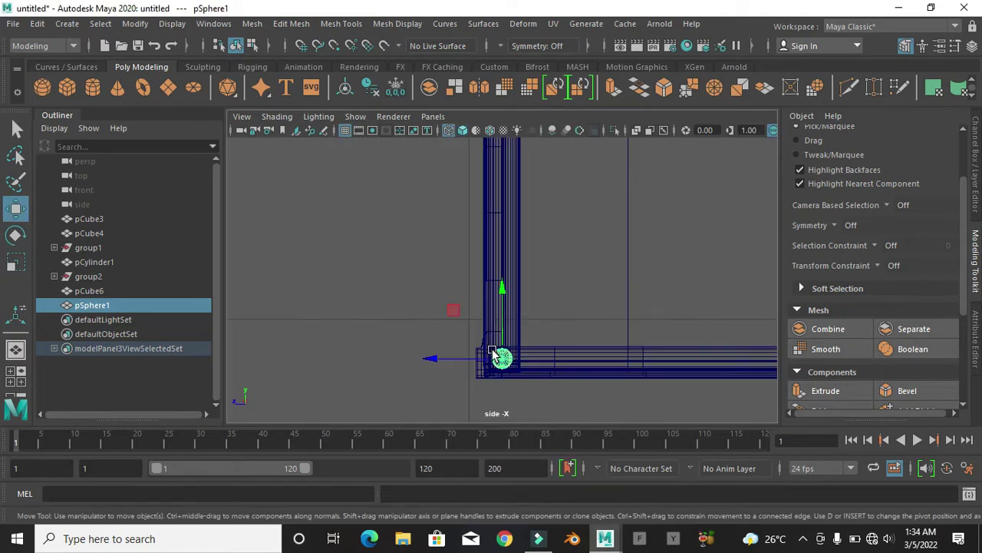
key(space)
key(f)
alt+right_drag(575, 290, 537, 298)
click(830, 354)
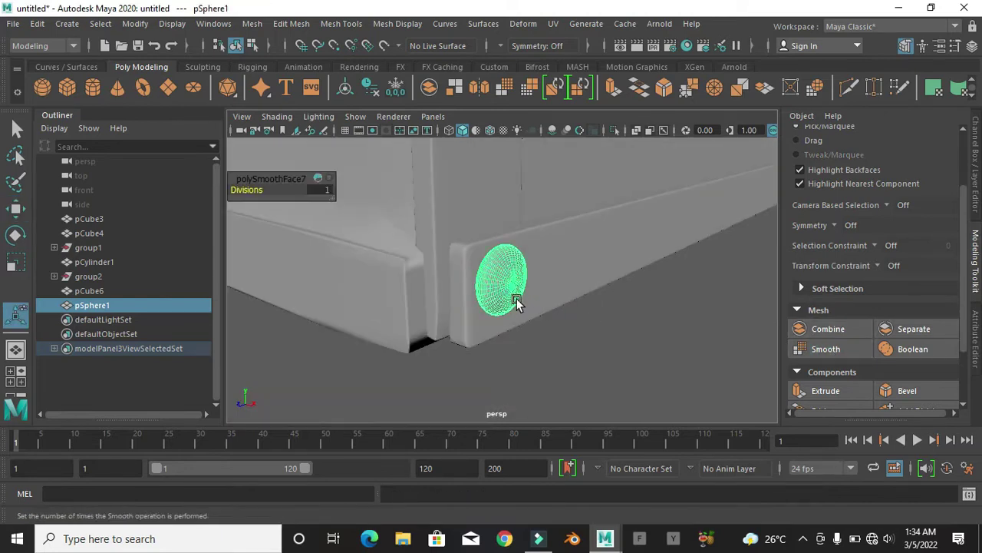
click(576, 310)
key(ctrl+z)
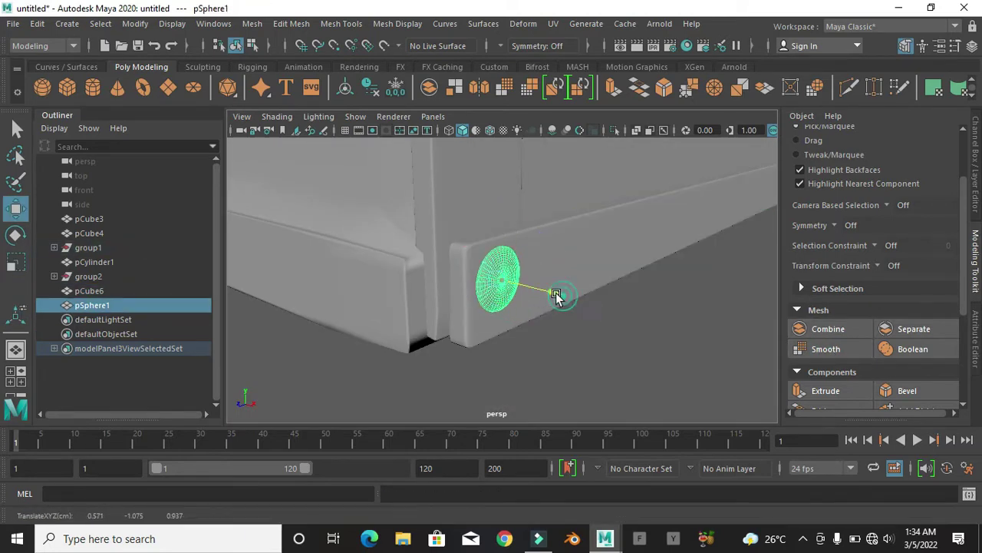
key(space)
key(space)
- Duplicate the rivet with a stepped offset using Duplicate Special, repeating to add more rivets
click(37, 23)
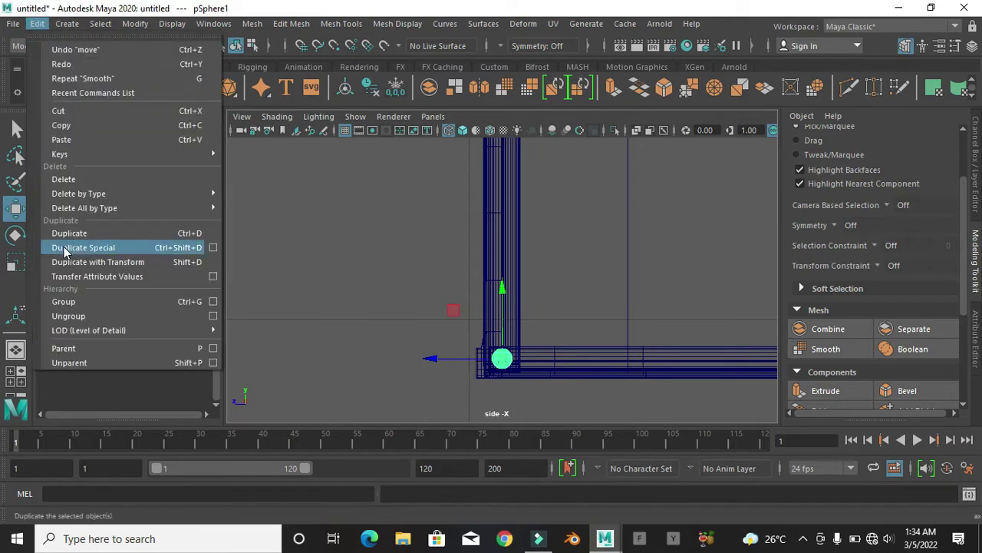
click(66, 247)
scroll(471, 310, down, 3)
scroll(427, 297, up, 2)
key(ctrl+shift+d)
key(ctrl+shift+d)
key(ctrl+shift+d)
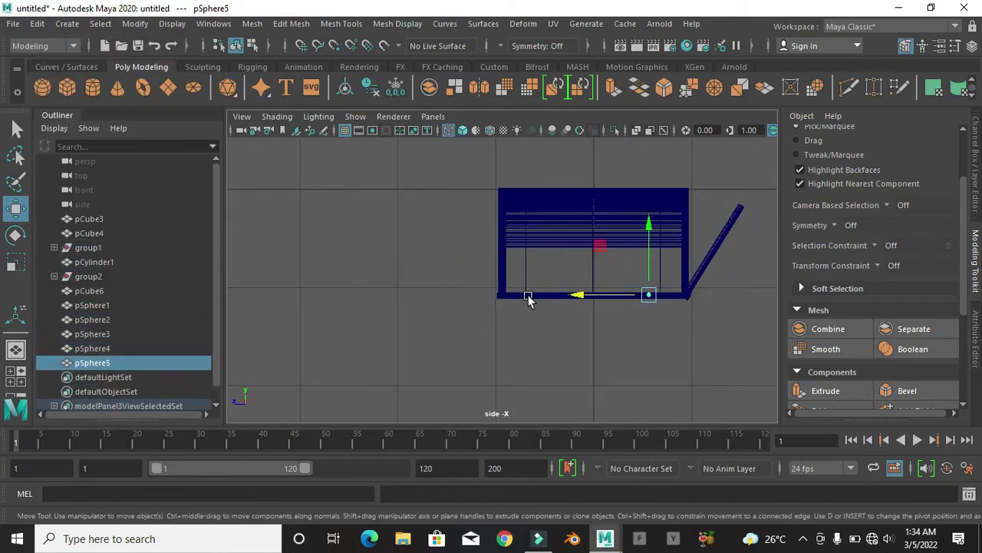
key(f)
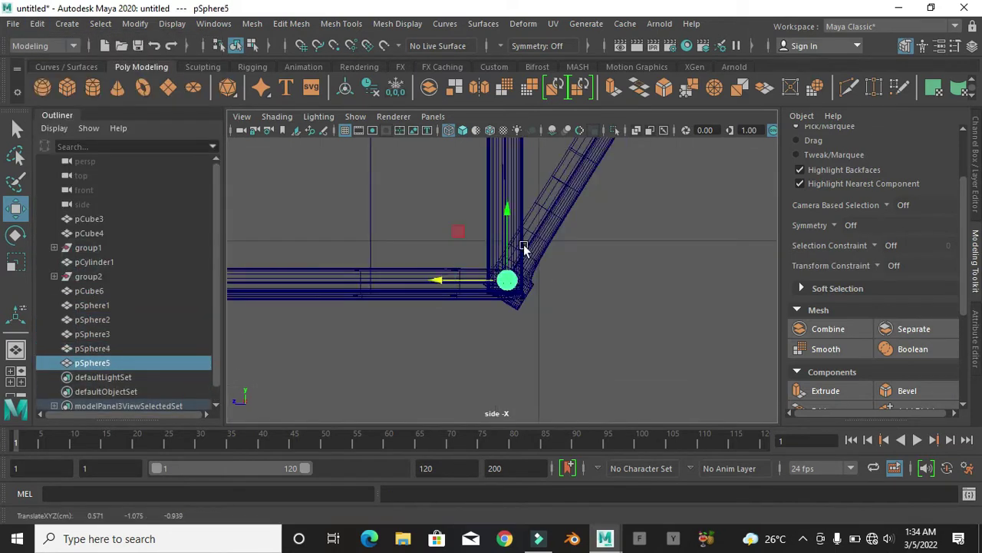
- Select the rivets and combine them into a single mesh
click(524, 248)
mouse_move(505, 215)
alt+mouse_down()
mouse_move(518, 268)
mouse_move(602, 302)
mouse_move(527, 304)
alt+mouse_up()
key(q)
click(618, 268)
shift+click(576, 263)
shift+click(575, 264)
click(818, 328)
- Set the rivet group's Scale X to -1 to mirror the rivets to the opposite side
click(974, 198)
click(943, 224)
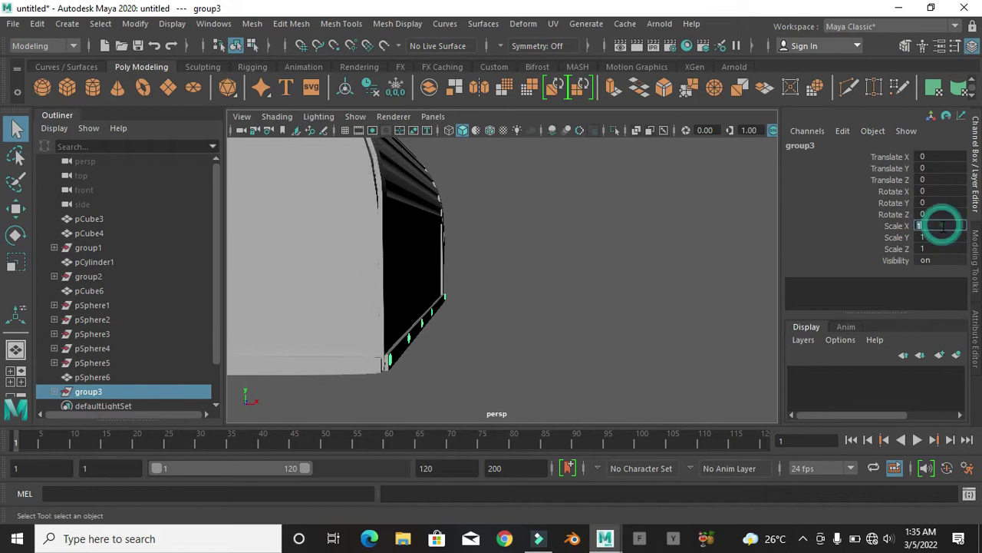
text(-1)
key(Return)
click(446, 303)
alt+drag(446, 302, 500, 276)
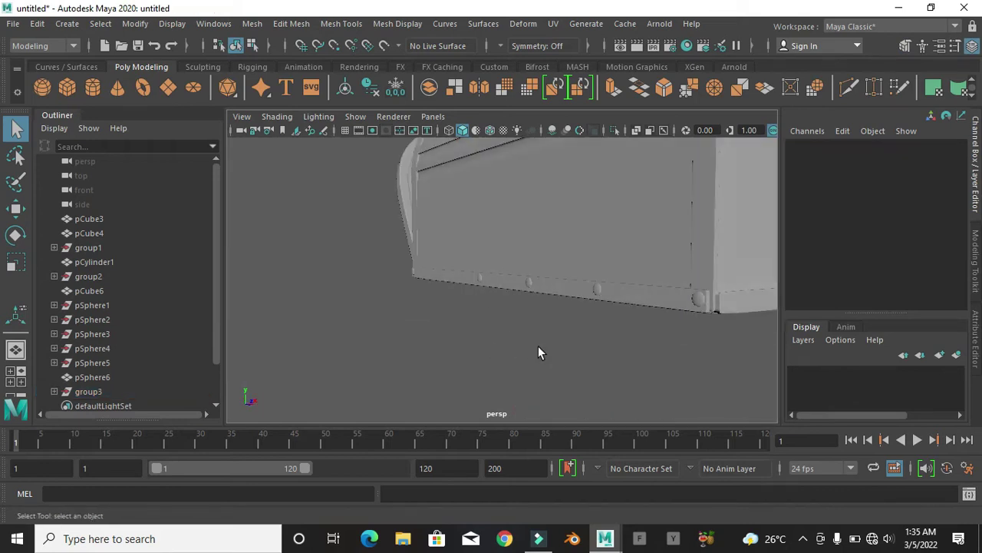
alt+drag(556, 369, 686, 310)
alt+right_drag(686, 310, 352, 290)
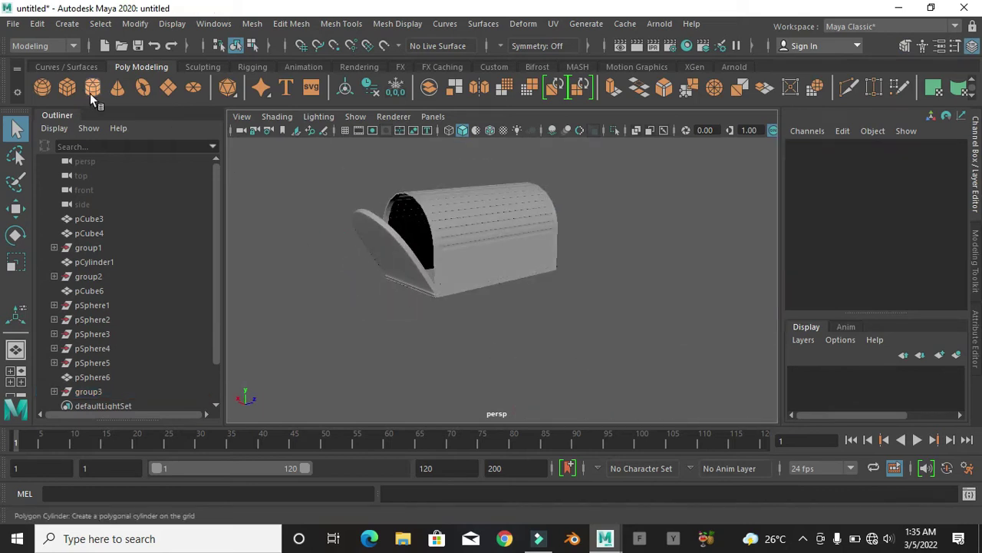
- Create an isolated cube, flatten it into a long thin slab, and insert two lengthwise edge loops
click(67, 87)
key(ctrl+1)
key(f)
mouse_move(521, 262)
mouse_down()
mouse_move(463, 285)
mouse_move(492, 248)
mouse_move(526, 307)
mouse_up()
key(alt+e)
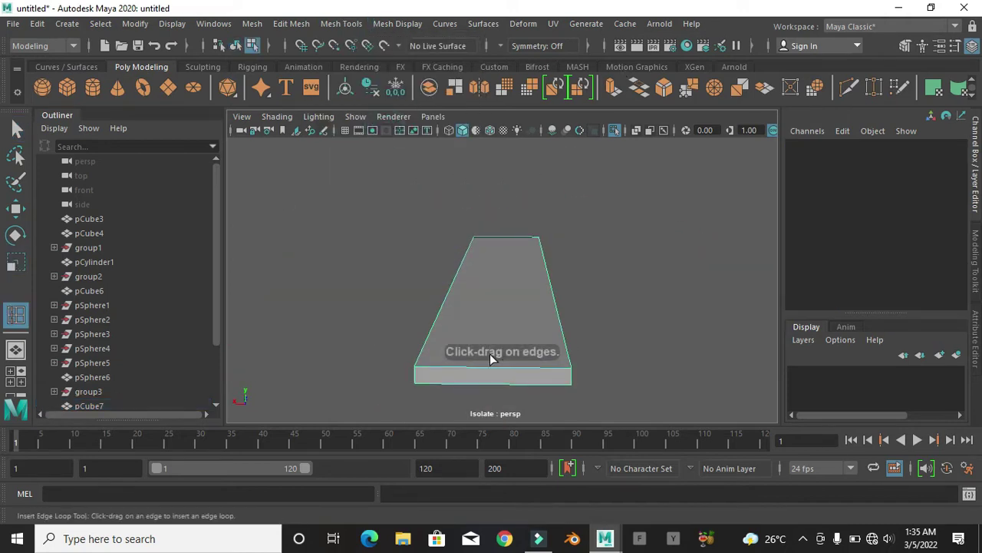
double_click(16, 315)
click(888, 22)
click(487, 368)
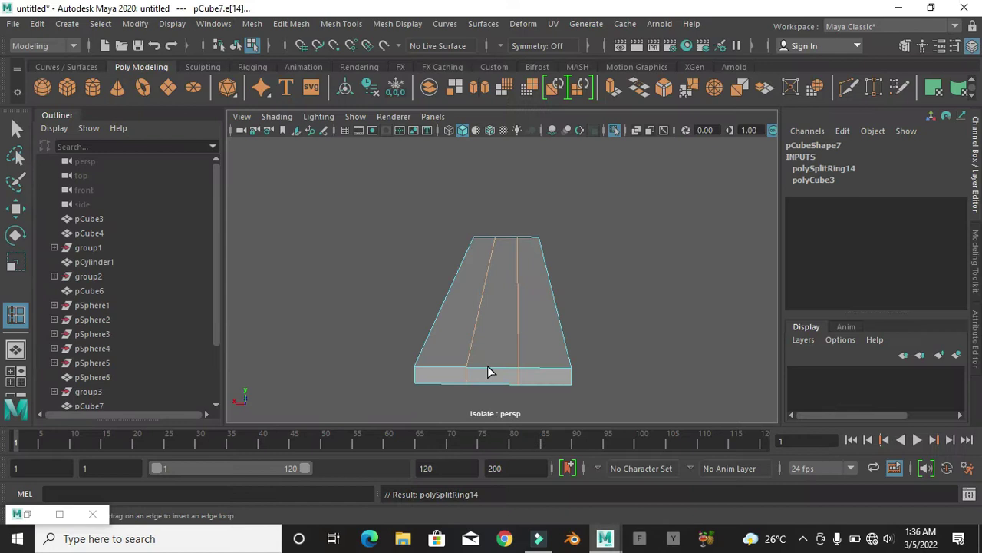
- Extrude the two outer strip faces upward into raised ridges
right_drag(489, 142, 479, 247)
click(488, 181)
click(449, 277)
shift+click(564, 307)
alt+drag(564, 307, 551, 153)
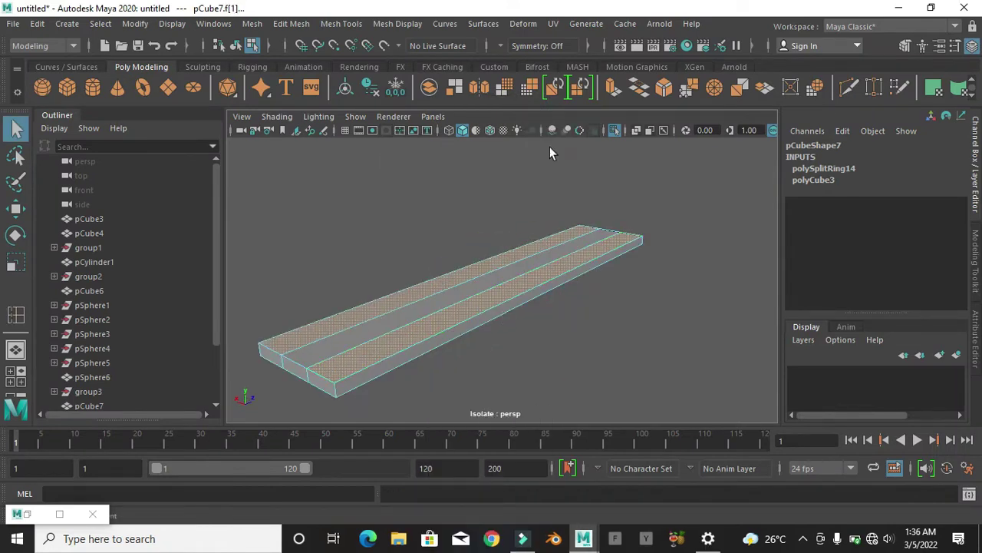
key(ctrl+e)
drag(527, 233, 520, 225)
- Insert an extra edge loop near the slab's end
key(F8)
click(340, 23)
click(369, 135)
alt+drag(608, 226, 644, 281)
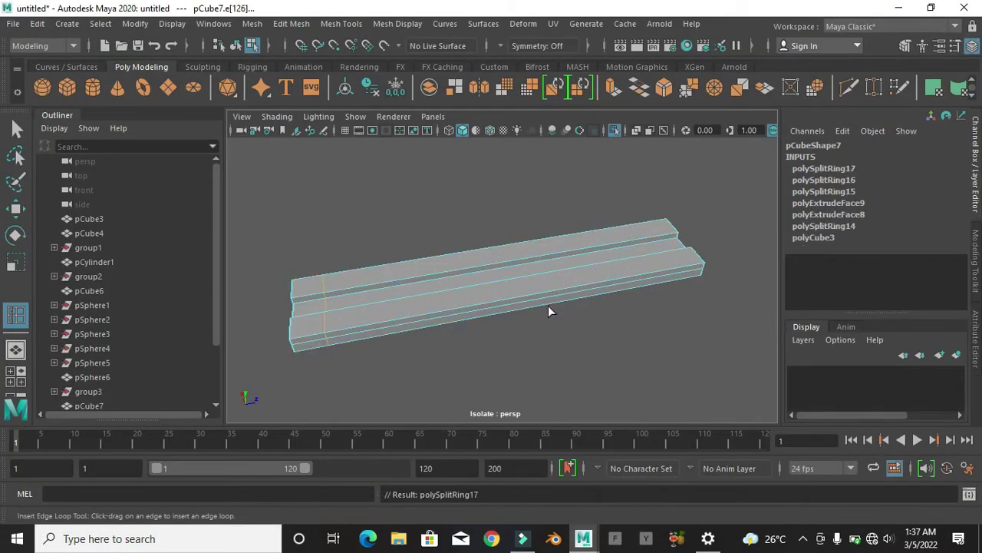
click(568, 290)
key(F8)
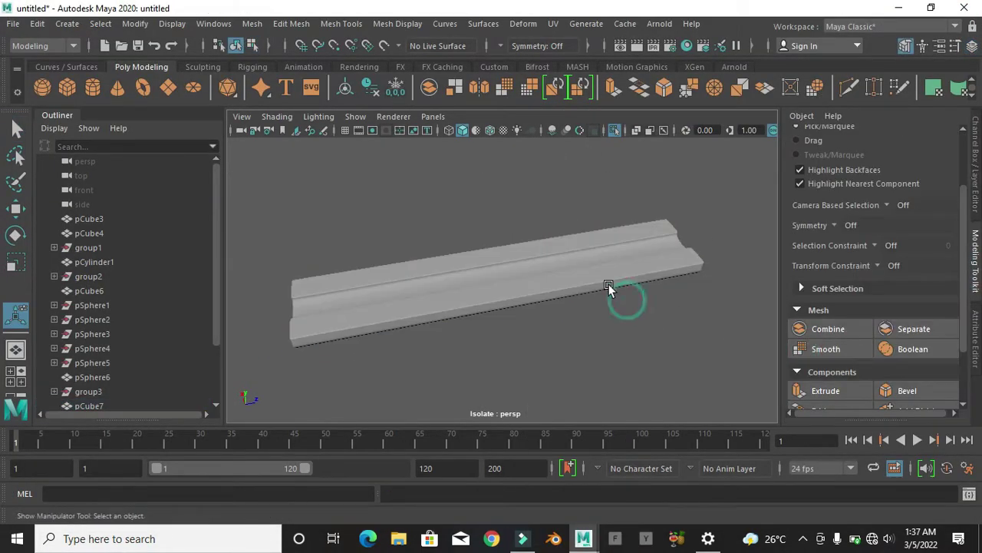
- Add a Bend deformer to the ridged slab, orient it, and set Curvature to about -80
click(608, 286)
alt+drag(609, 287, 582, 245)
key(w)
click(523, 23)
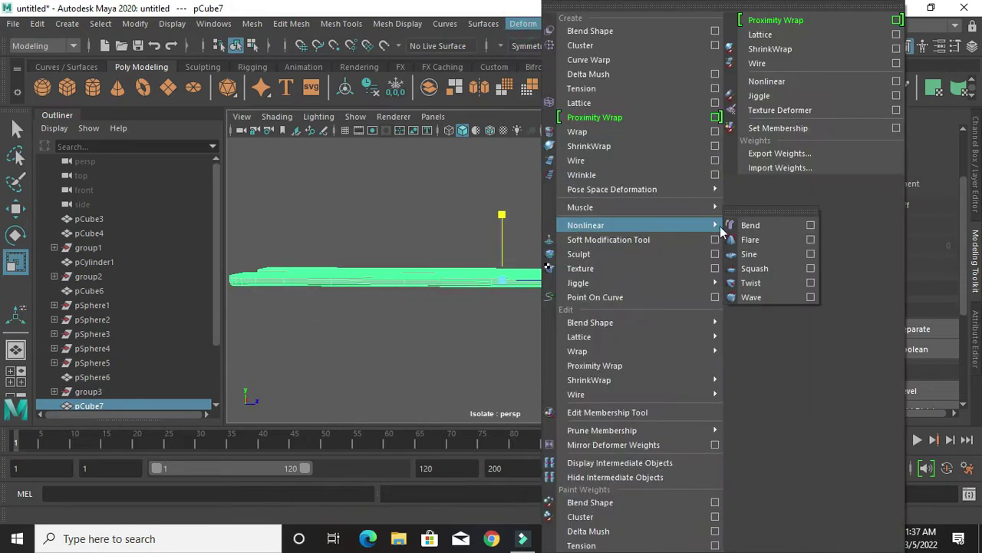
click(751, 225)
key(e)
drag(591, 294, 730, 297)
key(ctrl+a)
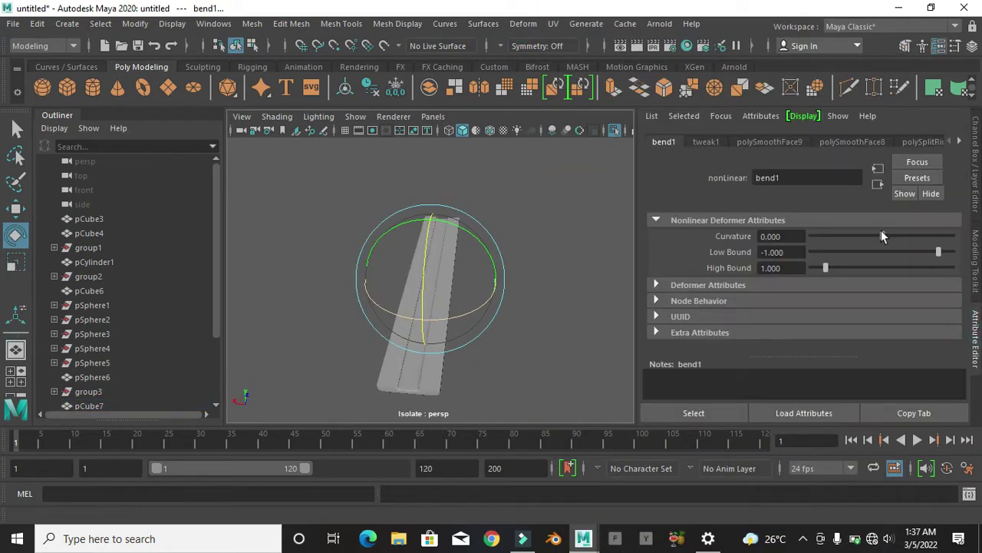
drag(468, 244, 479, 221)
drag(883, 236, 850, 236)
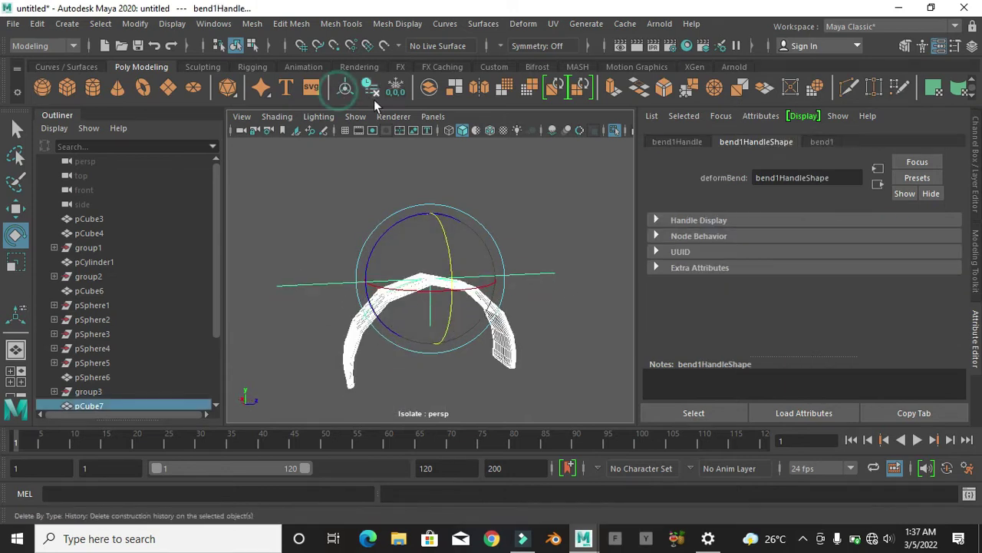
- Scale and tilt the arch to fit it onto the mailbox's front
key(r)
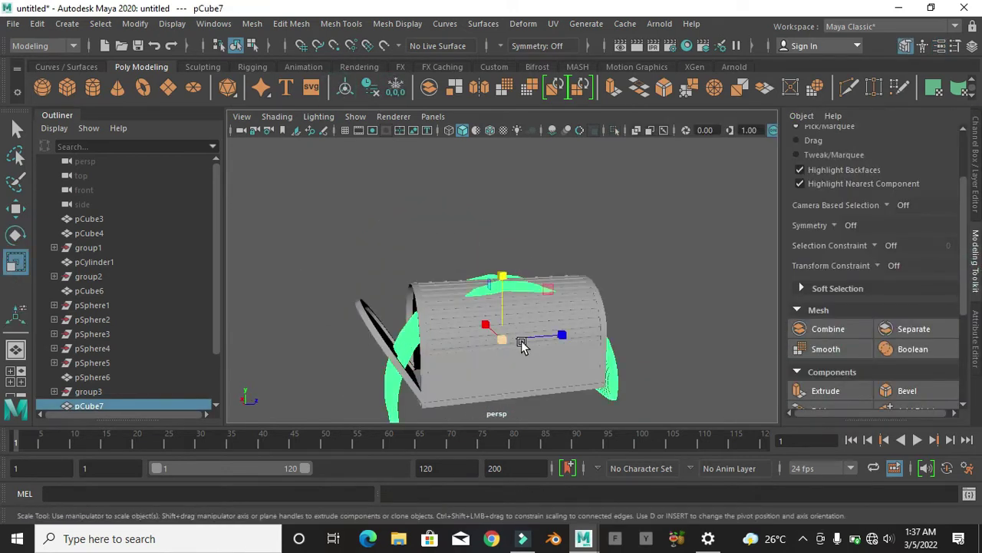
key(f)
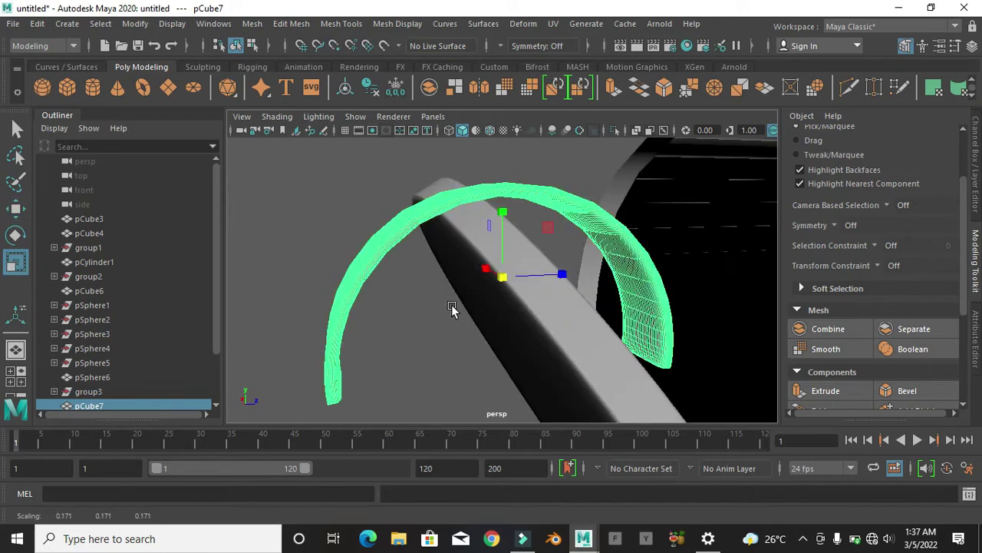
mouse_move(515, 276)
alt+mouse_down()
mouse_move(429, 296)
mouse_move(353, 276)
mouse_move(499, 280)
mouse_move(464, 281)
mouse_move(527, 220)
mouse_move(439, 281)
mouse_move(538, 220)
mouse_move(512, 283)
mouse_move(390, 292)
mouse_move(555, 278)
mouse_move(557, 220)
mouse_move(545, 183)
mouse_move(594, 205)
mouse_move(605, 243)
mouse_move(583, 217)
mouse_move(476, 230)
alt+mouse_up()
key(e)
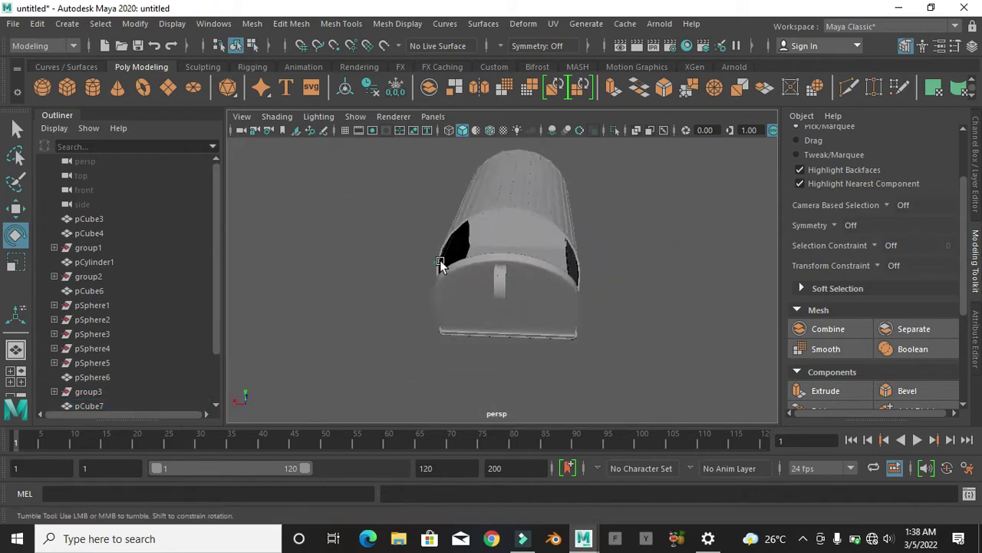
- Create a cube and stretch it into a tall thin post
click(67, 86)
mouse_move(381, 219)
alt+mouse_down()
mouse_move(385, 247)
mouse_move(458, 289)
alt+mouse_up()
key(ctrl+1)
key(f)
key(r)
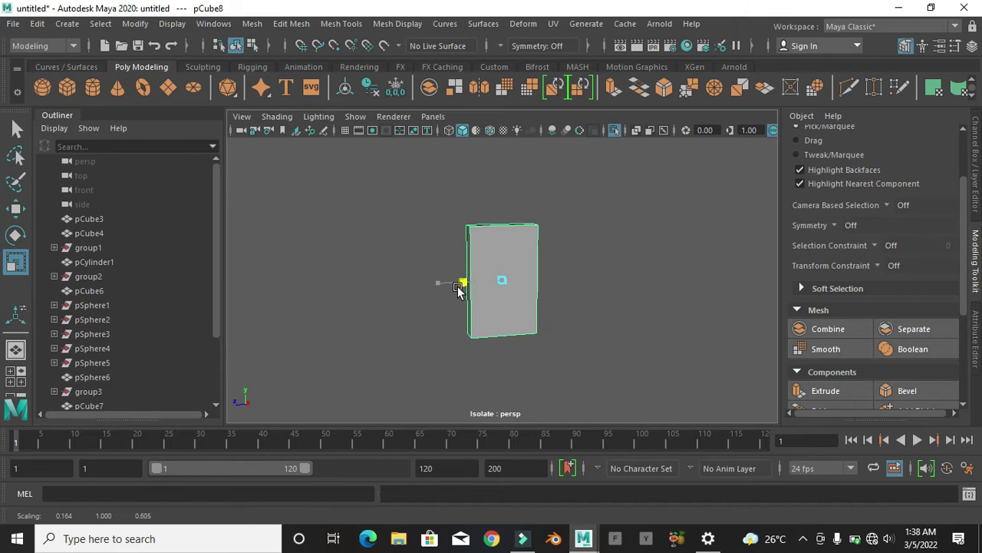
drag(502, 215, 502, 160)
- Insert an edge loop on the post and extrude one of its faces
click(340, 23)
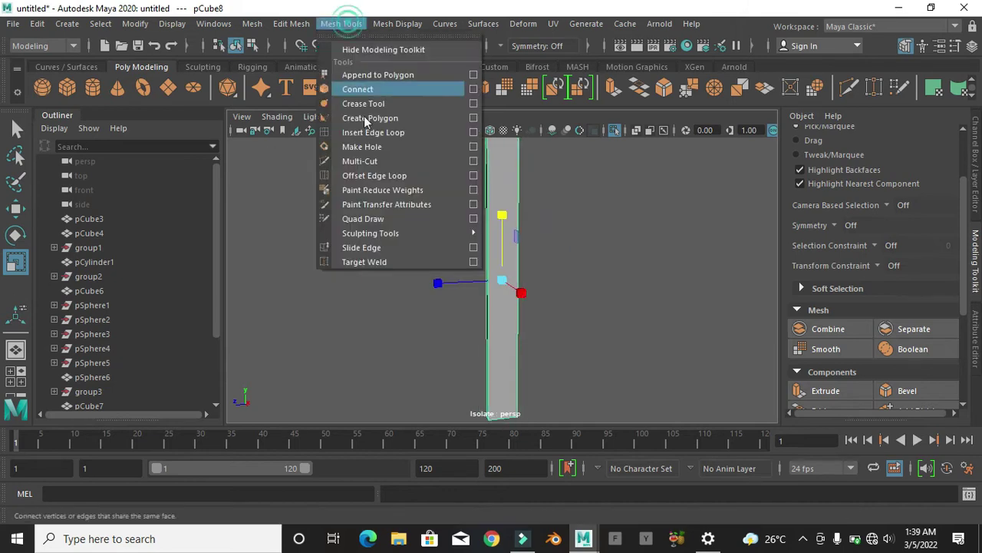
click(360, 131)
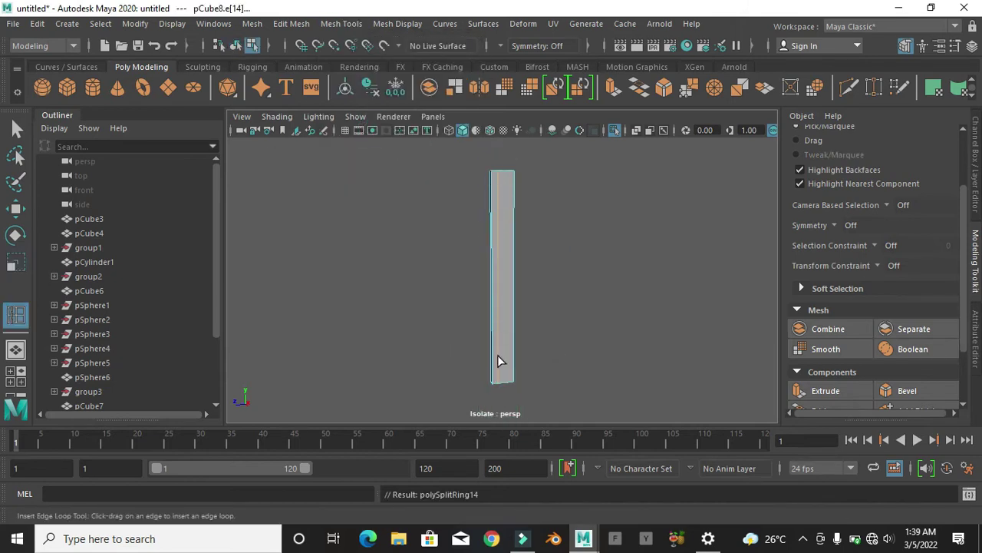
key(q)
right_drag(492, 169, 486, 243)
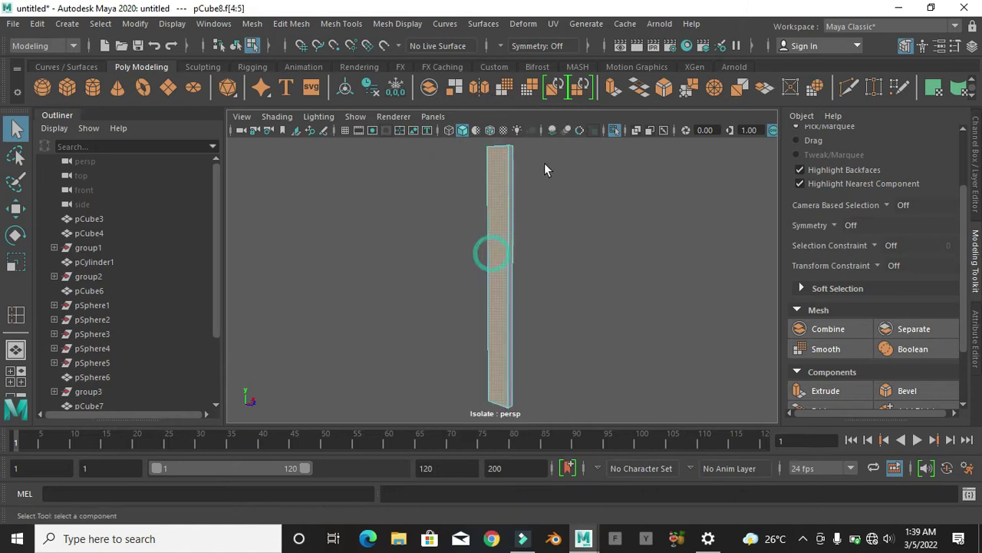
key(ctrl+e)
mouse_move(537, 254)
alt+mouse_down()
mouse_move(495, 358)
mouse_move(512, 305)
mouse_move(664, 295)
alt+mouse_up()
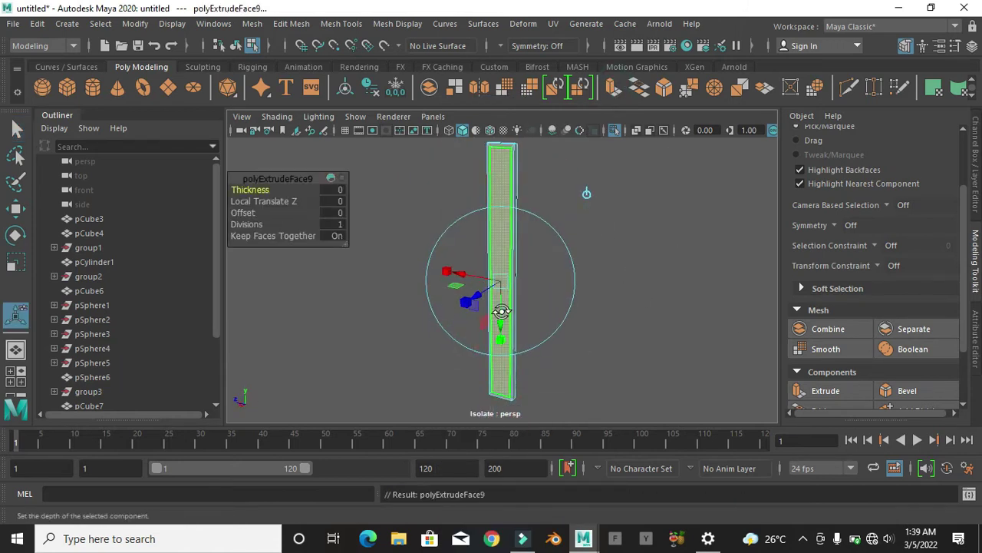
alt+drag(501, 311, 459, 298)
- Add another edge loop and extrude the post's side face outward into a plate
click(341, 24)
click(368, 126)
scroll(541, 208, up, 5)
scroll(530, 206, down, 5)
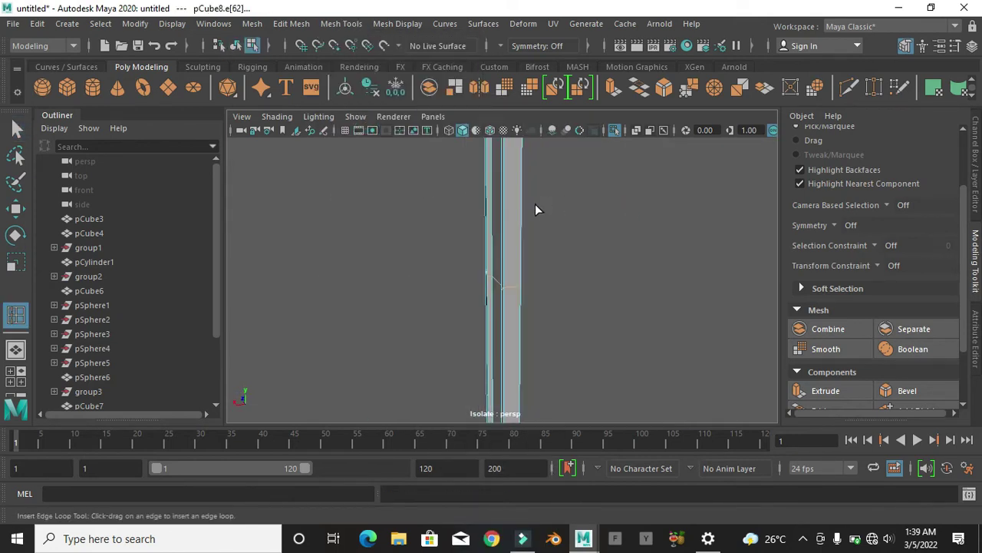
alt+drag(511, 180, 526, 202)
click(507, 249)
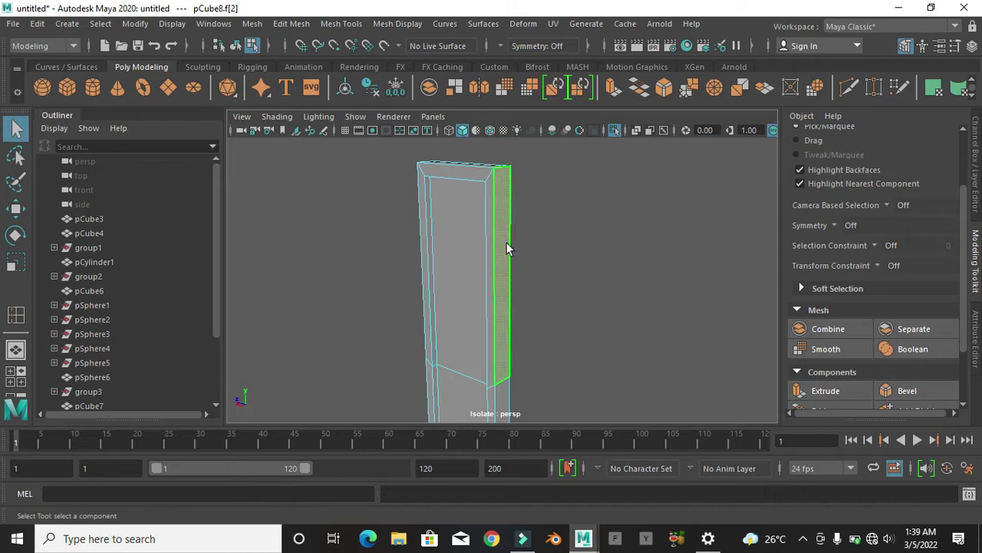
click(612, 87)
drag(565, 281, 741, 292)
- Extrude the plate face again, shrink it inward, and split an edge ring around the flag
mouse_move(598, 188)
alt+mouse_down()
mouse_move(534, 318)
mouse_move(491, 300)
alt+mouse_up()
click(611, 87)
drag(432, 346, 431, 357)
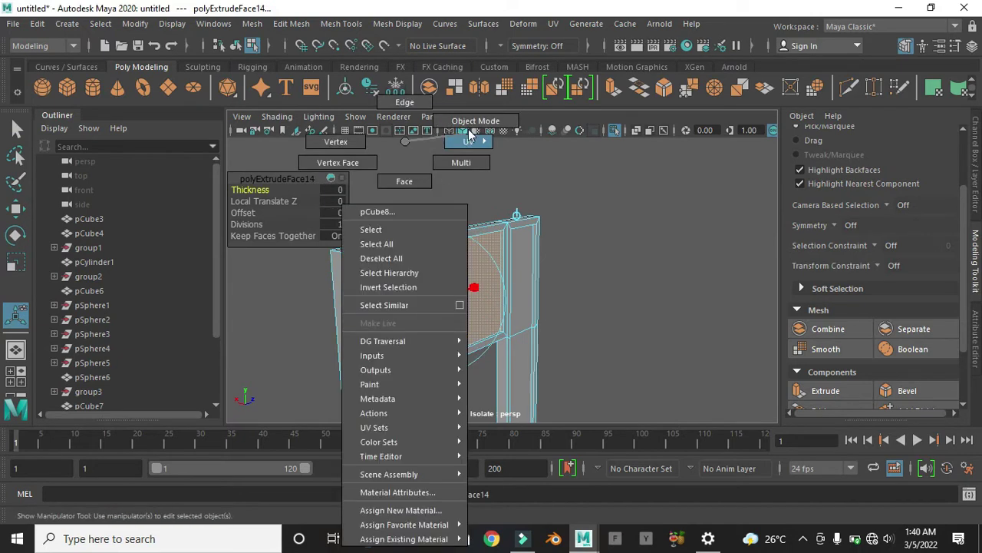
right_drag(404, 300, 479, 118)
alt+drag(453, 260, 485, 330)
mouse_move(454, 405)
right_down()
mouse_move(454, 376)
mouse_move(449, 400)
right_up()
click(454, 403)
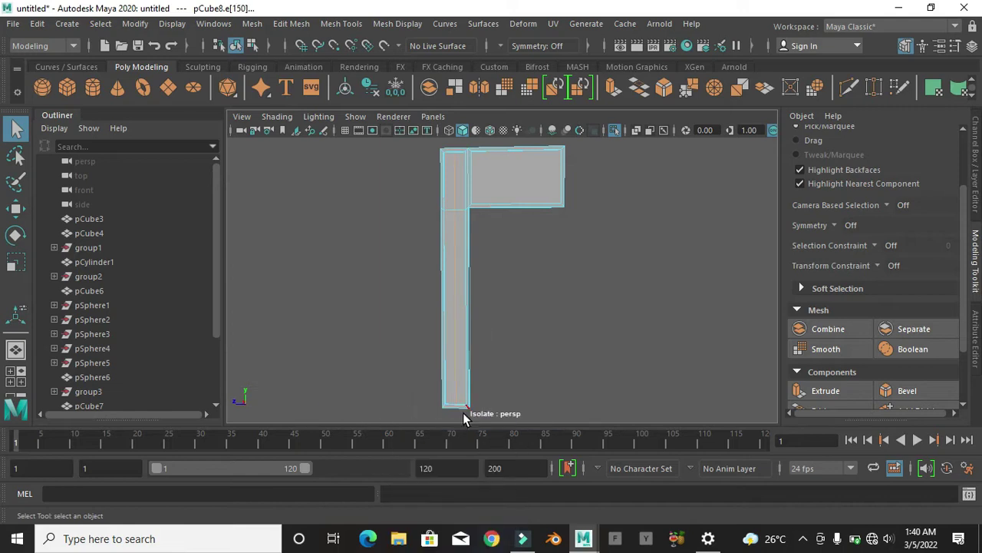
right_drag(478, 193, 460, 165)
- Select the whole flag piece and try Mesh > Smooth, then undo it
alt+drag(460, 231, 482, 335)
key(f)
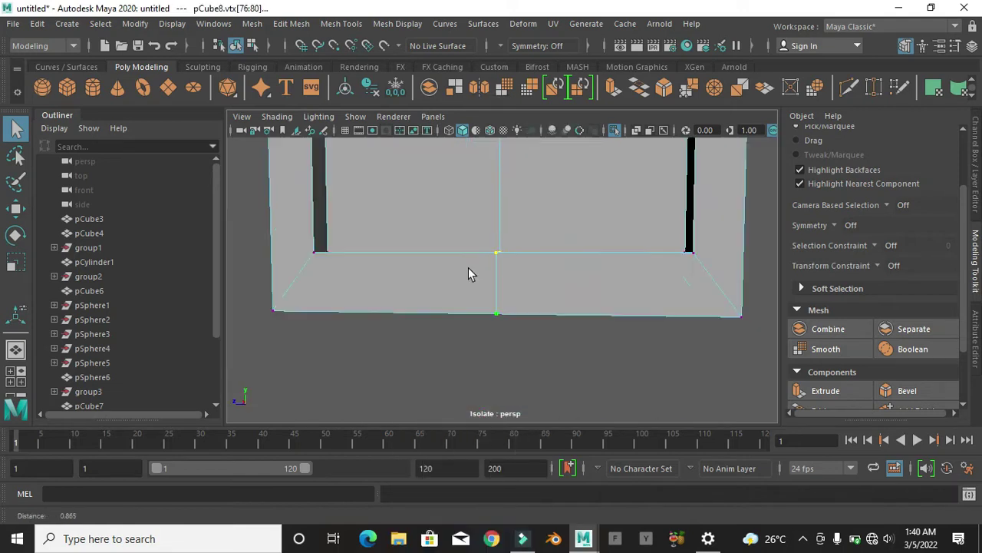
scroll(504, 261, down, 5)
key(w)
right_drag(509, 149, 576, 120)
scroll(564, 268, down, 3)
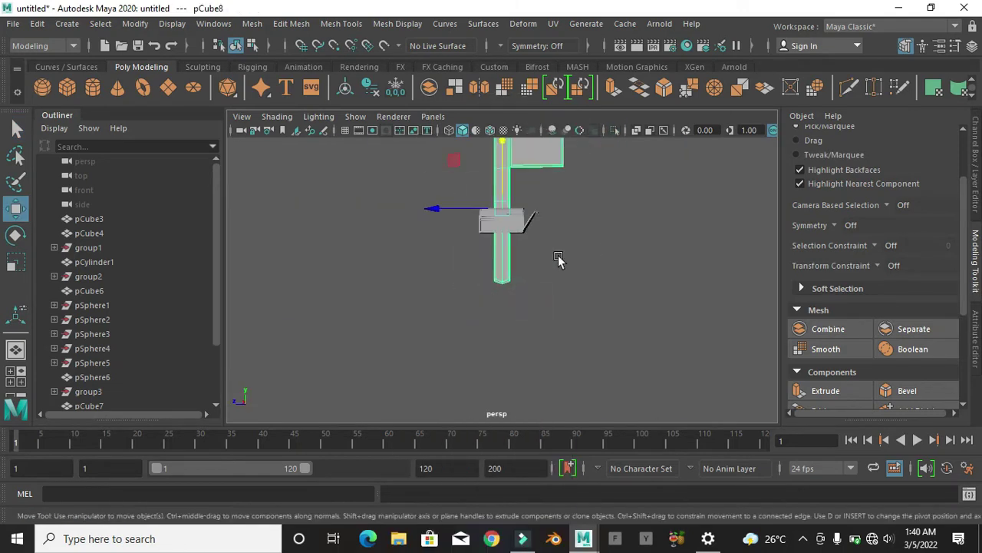
click(826, 348)
key(ctrl+z)
- Isolate the flag piece and insert additional edge loops with the Insert Edge Loop Tool
key(ctrl+1)
click(342, 24)
click(376, 134)
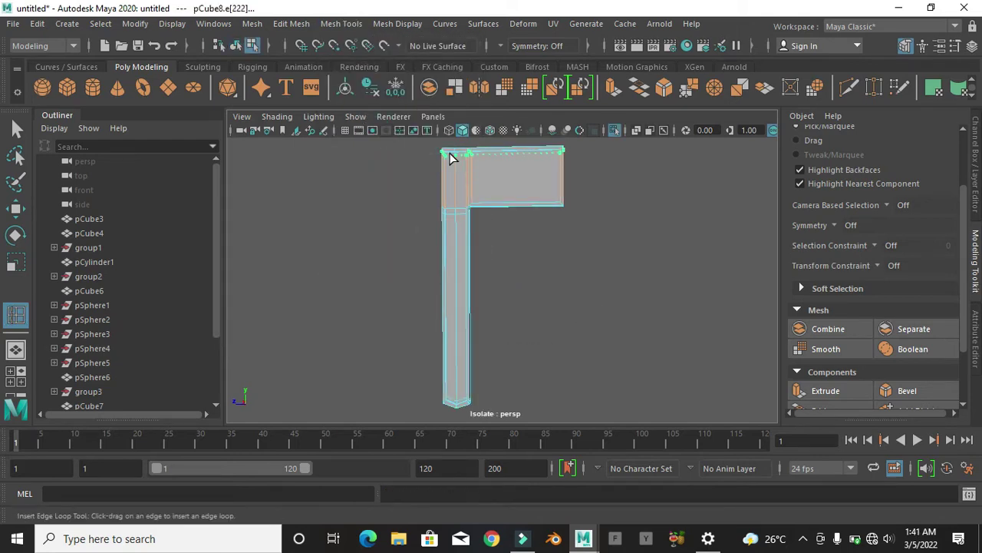
mouse_move(557, 203)
alt+mouse_down()
mouse_move(425, 280)
mouse_move(474, 225)
alt+mouse_up()
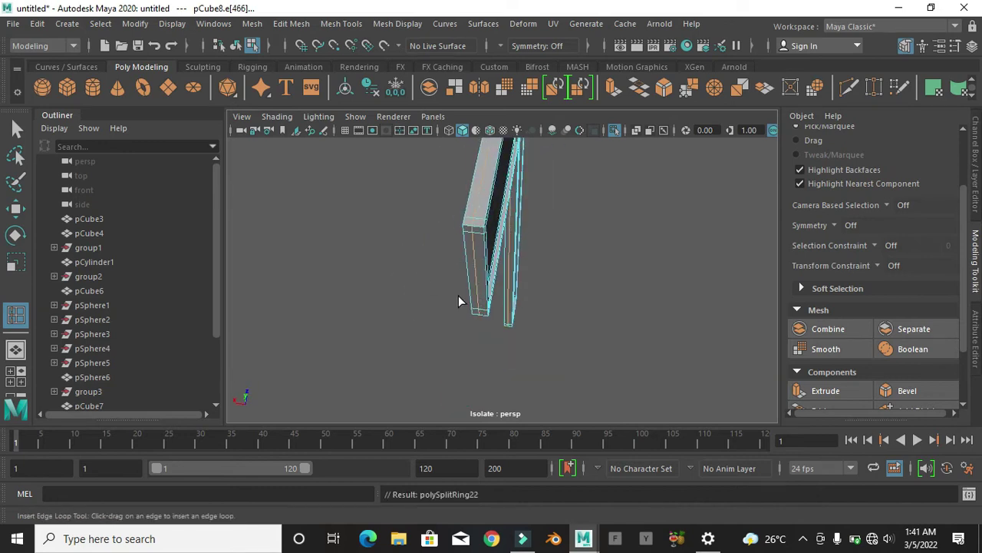
key(F8)
alt+drag(458, 295, 445, 249)
- Select the flag piece and bring the whole mailbox back into view around it
click(445, 250)
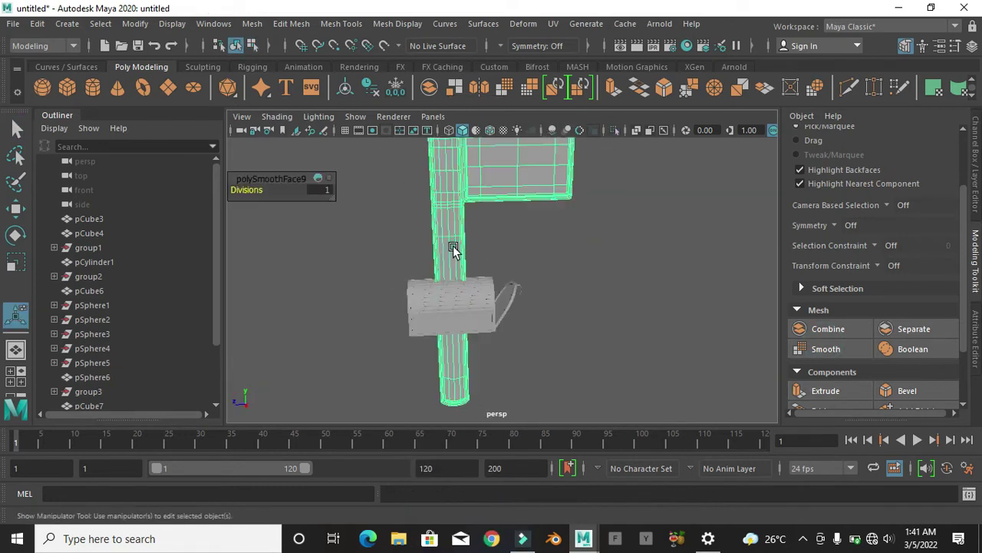
key(r)
key(ctrl+1)
key(w)
key(f)
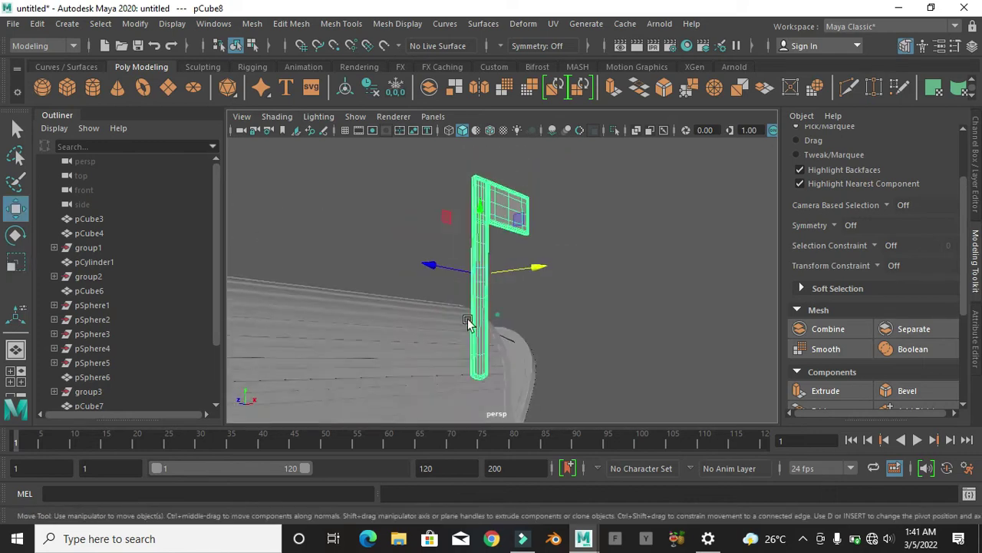
scroll(548, 283, down, 2)
mouse_move(582, 319)
alt+mouse_down()
mouse_move(471, 283)
mouse_move(553, 285)
alt+mouse_up()
key(r)
key(w)
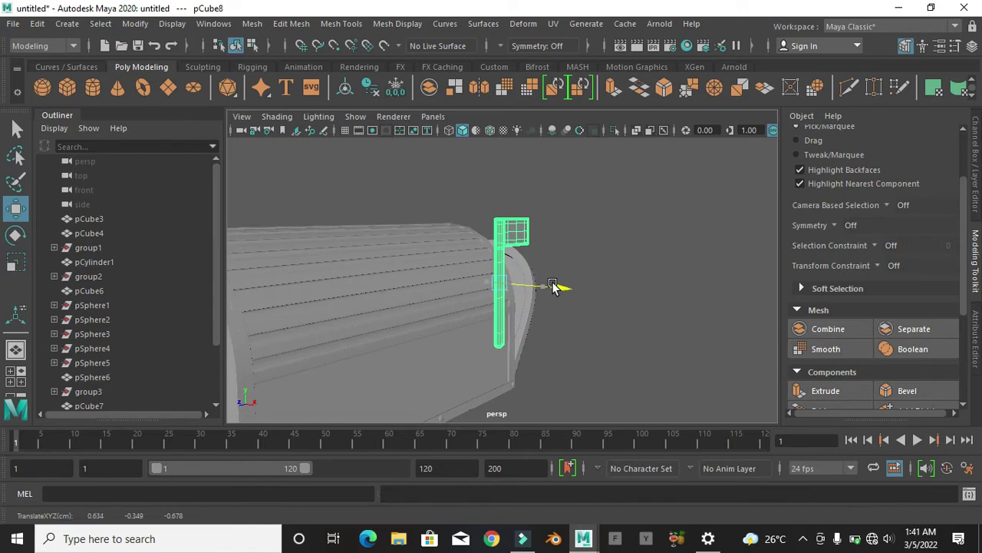
mouse_move(509, 319)
alt+mouse_down()
mouse_move(412, 281)
mouse_move(469, 248)
mouse_move(571, 248)
alt+mouse_up()
- Rotate the flag piece 180° on Y and move it against the mailbox side
key(e)
mouse_move(544, 293)
mouse_down()
mouse_move(555, 285)
mouse_move(508, 302)
mouse_move(543, 285)
mouse_move(408, 259)
mouse_move(407, 248)
mouse_move(624, 222)
mouse_move(410, 272)
mouse_move(539, 382)
mouse_up()
key(r)
key(w)
- Select and inspect the mailbox's base plank and curved front piece from several angles
click(581, 390)
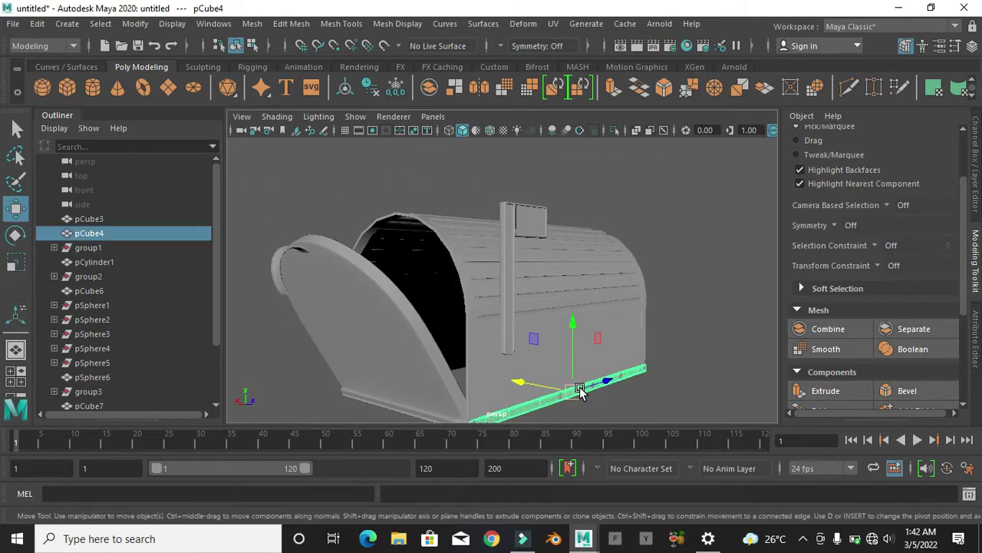
key(f)
key(q)
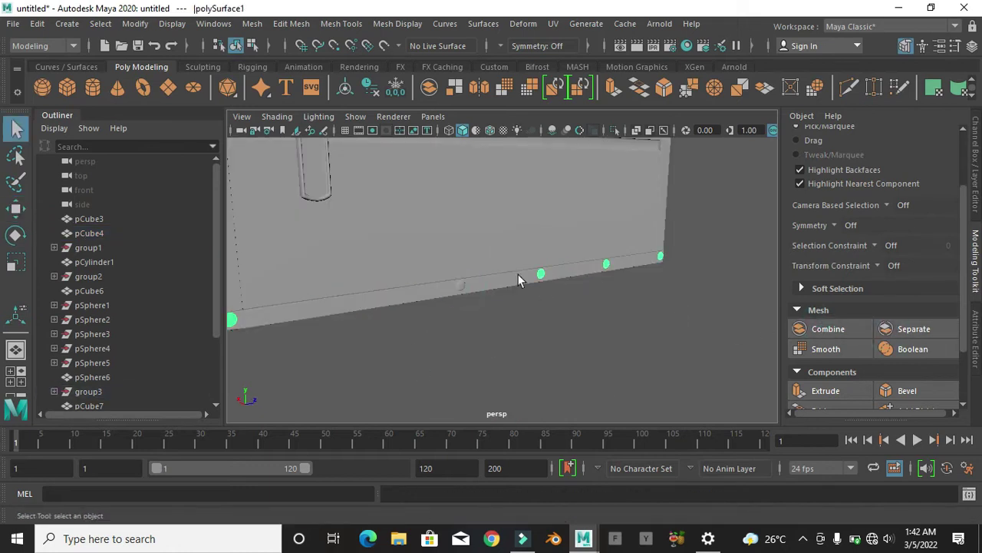
alt+drag(399, 196, 455, 281)
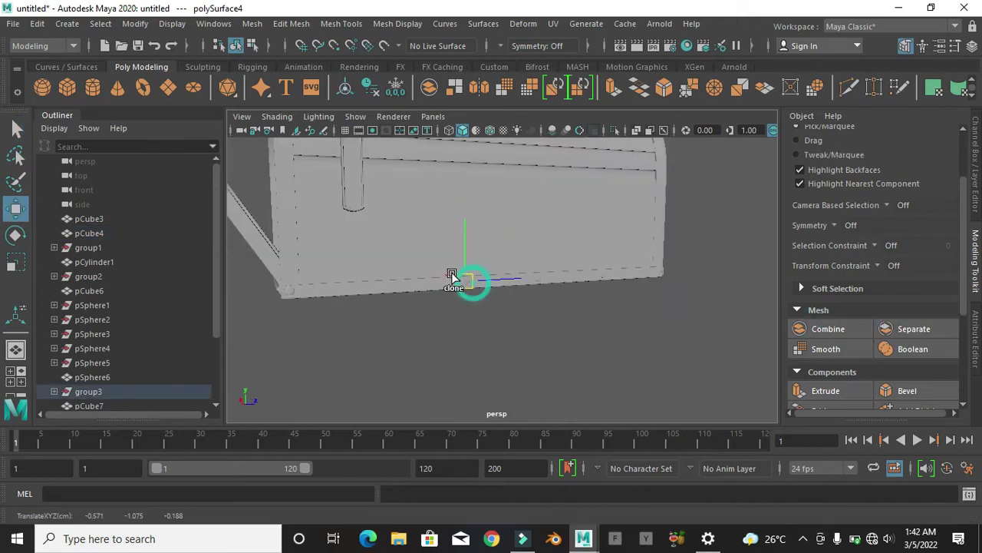
key(f)
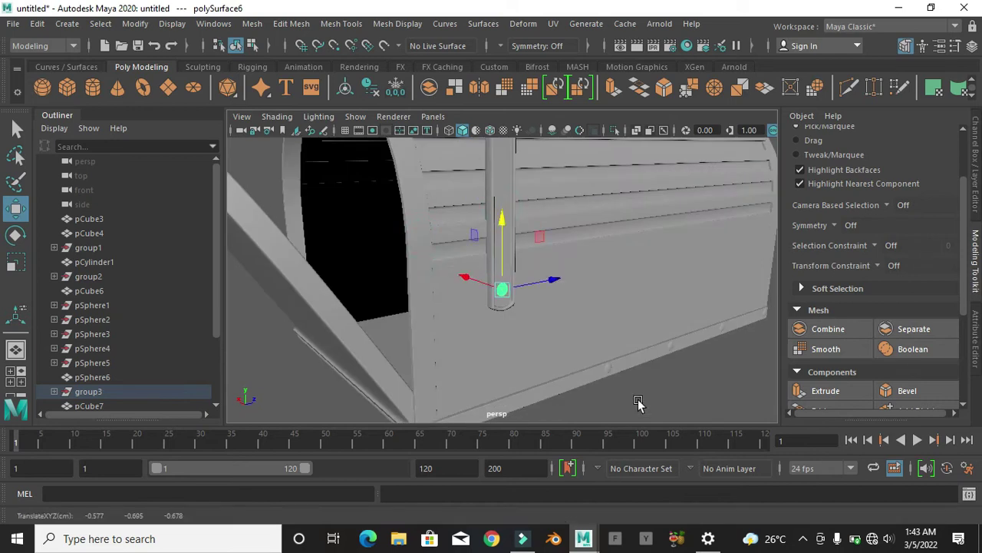
alt+drag(638, 402, 498, 291)
click(397, 235)
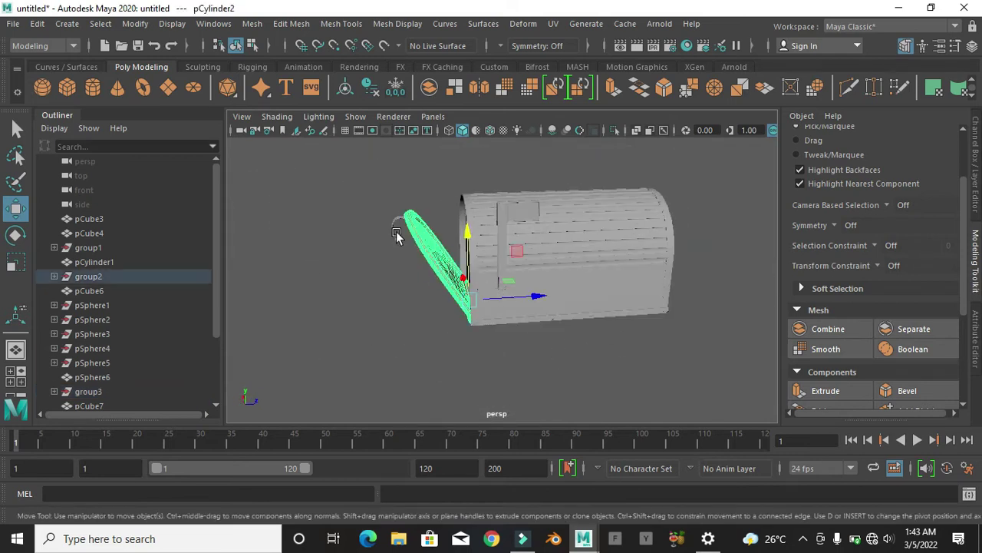
key(e)
alt+drag(537, 322, 474, 287)
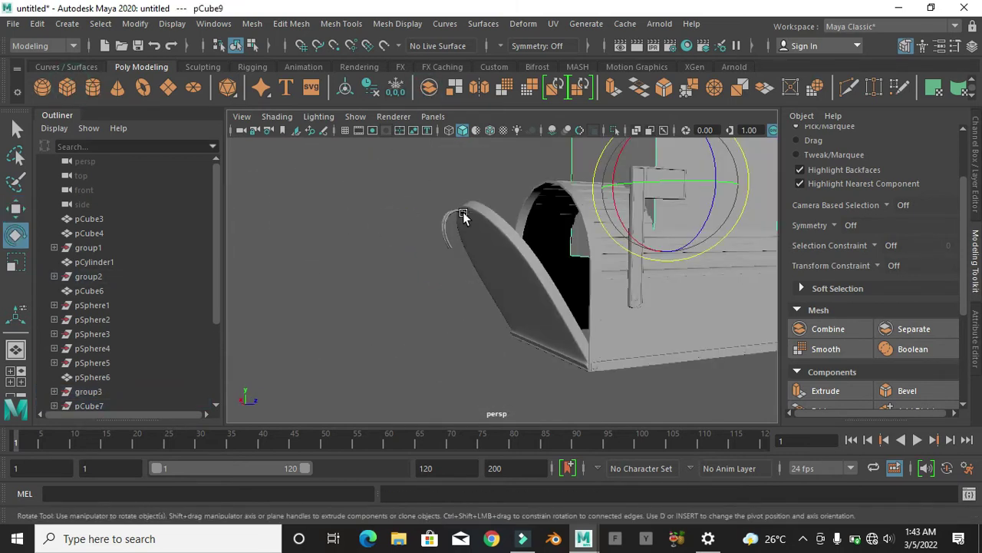
alt+drag(462, 216, 540, 167)
- Stretch the new box pCube9 taller in Y and isolate it
key(r)
scroll(495, 267, down, 3)
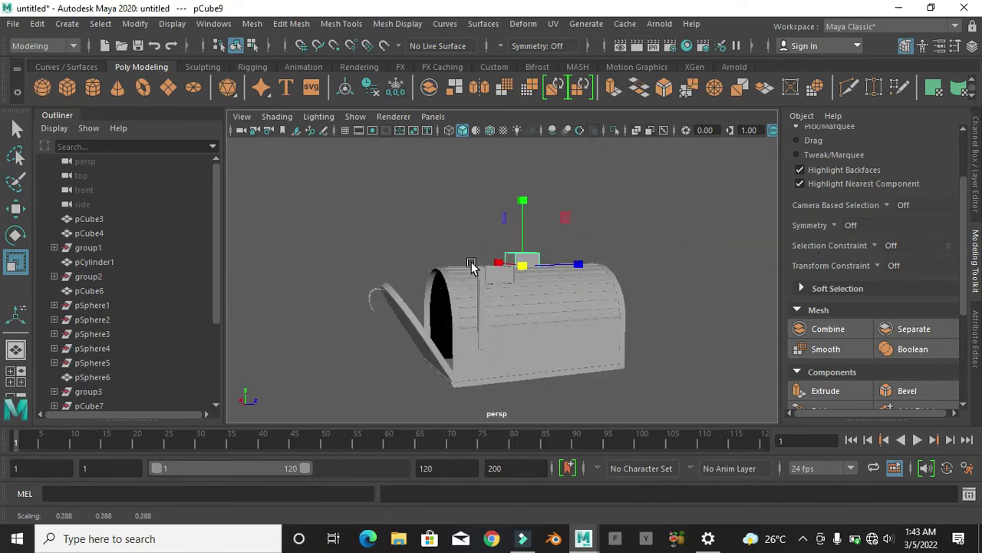
key(ctrl+1)
drag(522, 201, 518, 150)
- Scale the box much taller into a post and select its top face
drag(520, 202, 512, 162)
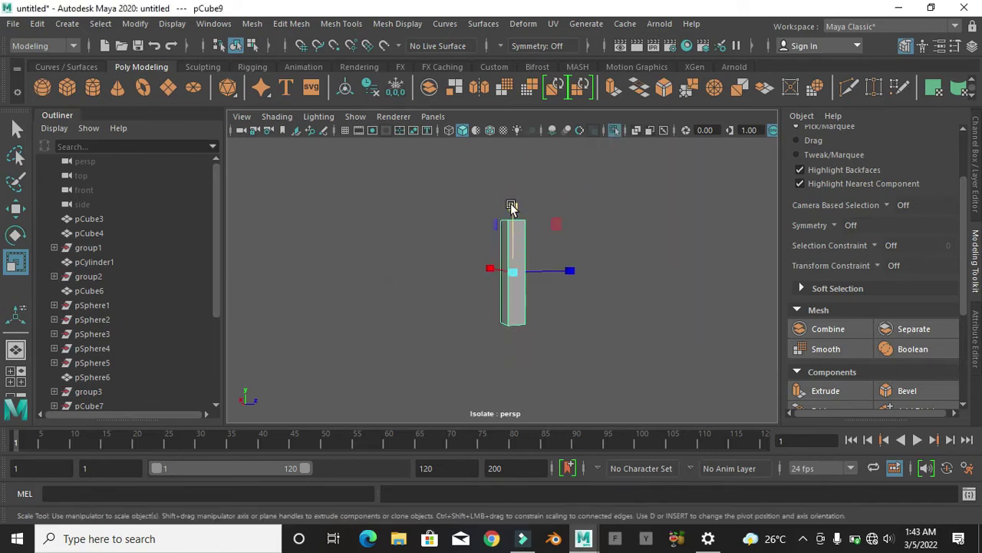
right_drag(511, 175, 442, 175)
key(f)
scroll(616, 276, down, 2)
right_drag(509, 154, 509, 184)
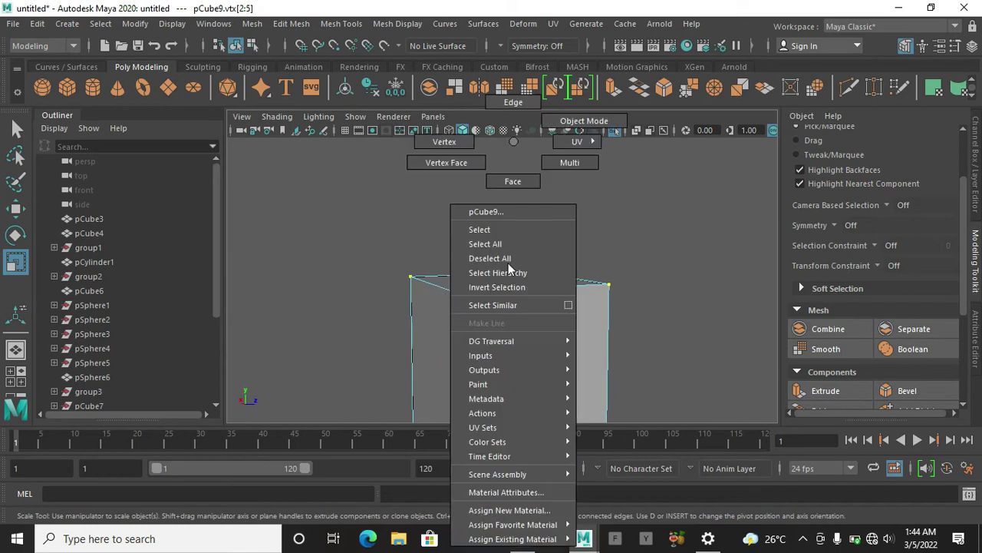
click(519, 276)
- Extrude the top face repeatedly into stacked ledges and taper it to a point
key(ctrl+e)
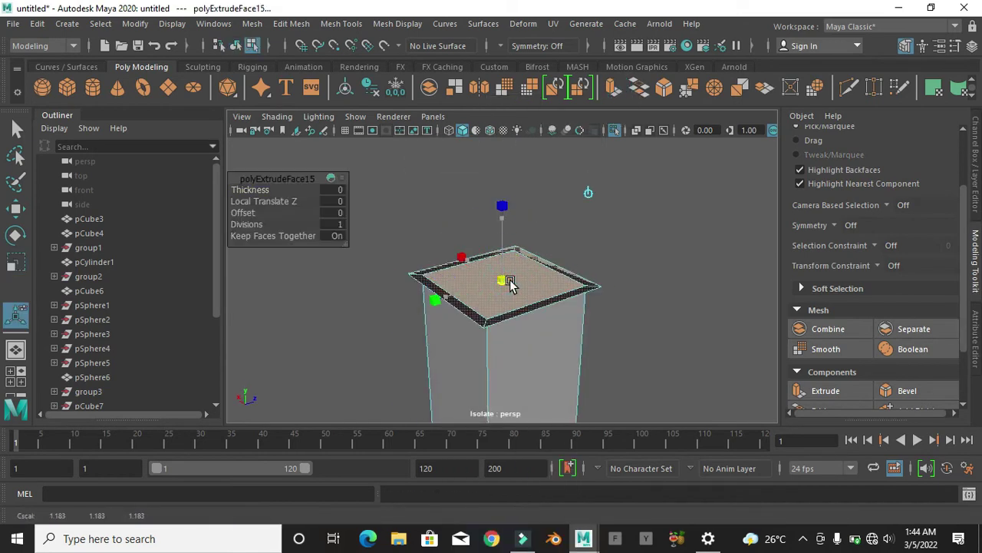
key(ctrl+e)
drag(511, 284, 499, 219)
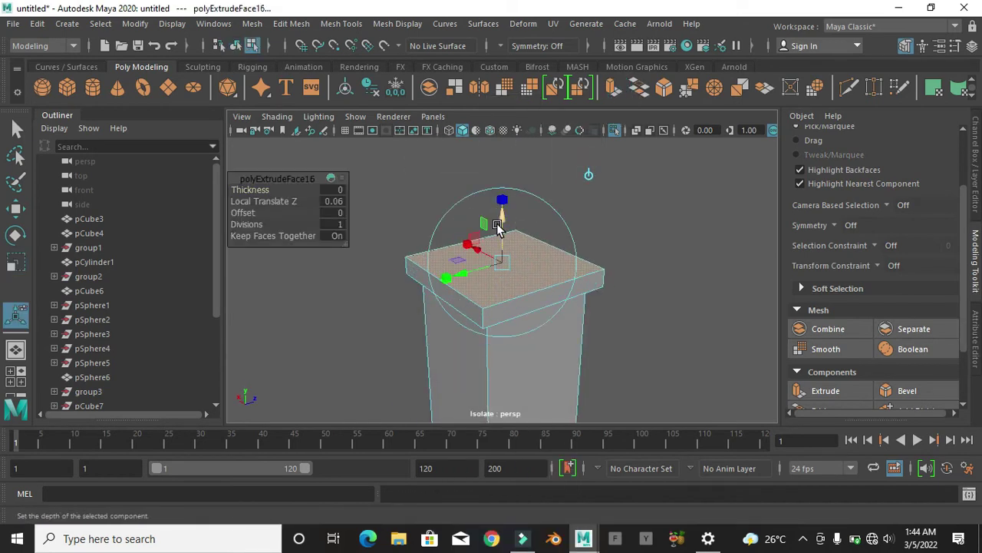
key(ctrl+e)
key(ctrl+e)
drag(499, 202, 499, 142)
key(ctrl+e)
key(ctrl+e)
scroll(543, 271, down, 2)
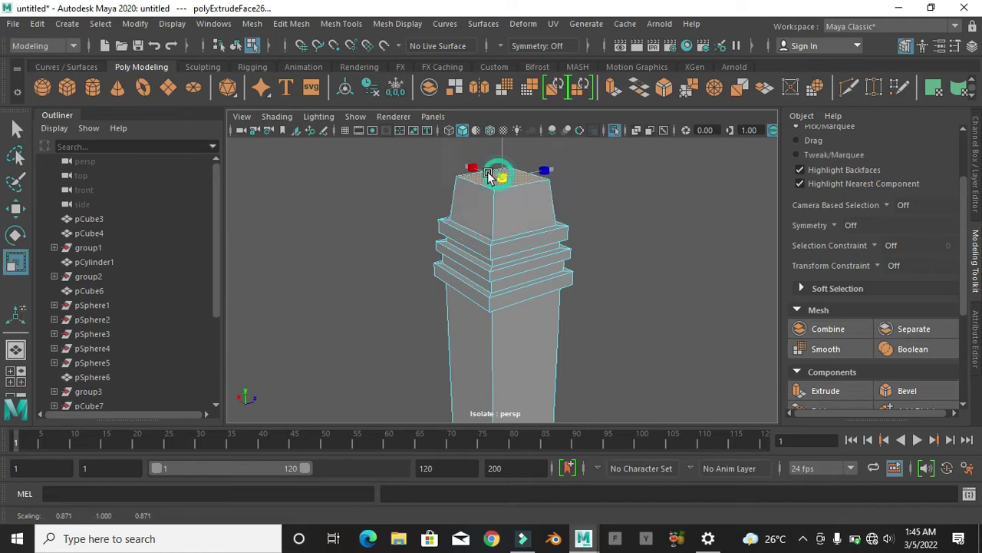
drag(499, 180, 469, 184)
- Insert an edge loop on the post with the Insert Edge Loop tool
click(341, 24)
click(361, 121)
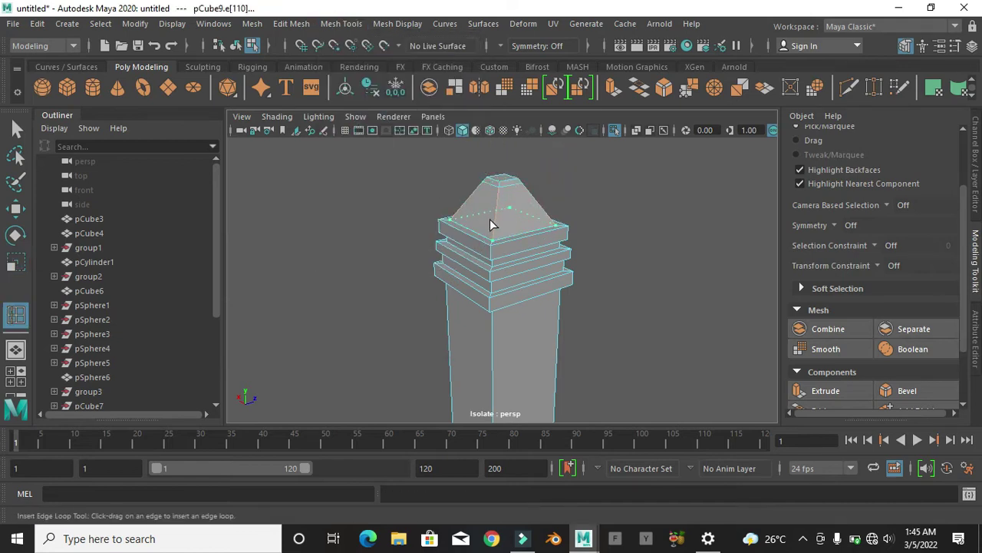
alt+drag(491, 307, 461, 287)
click(471, 285)
click(542, 241)
alt+drag(432, 256, 505, 332)
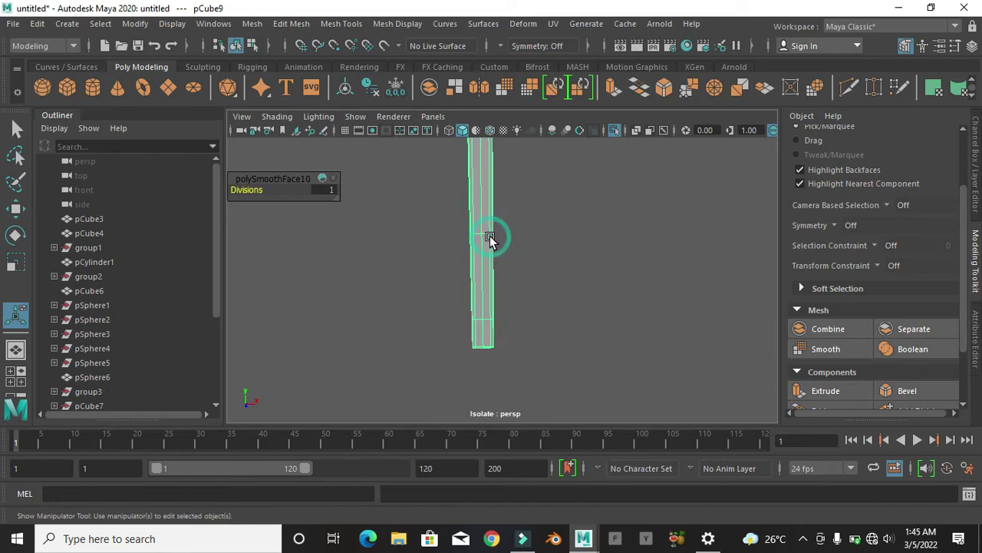
- Duplicate the post and rotate the copy 90° to lie horizontally across it
click(497, 208)
key(ctrl+d)
key(e)
mouse_move(487, 230)
mouse_down()
mouse_move(475, 249)
mouse_move(535, 285)
mouse_up()
key(r)
scroll(497, 292, up, 3)
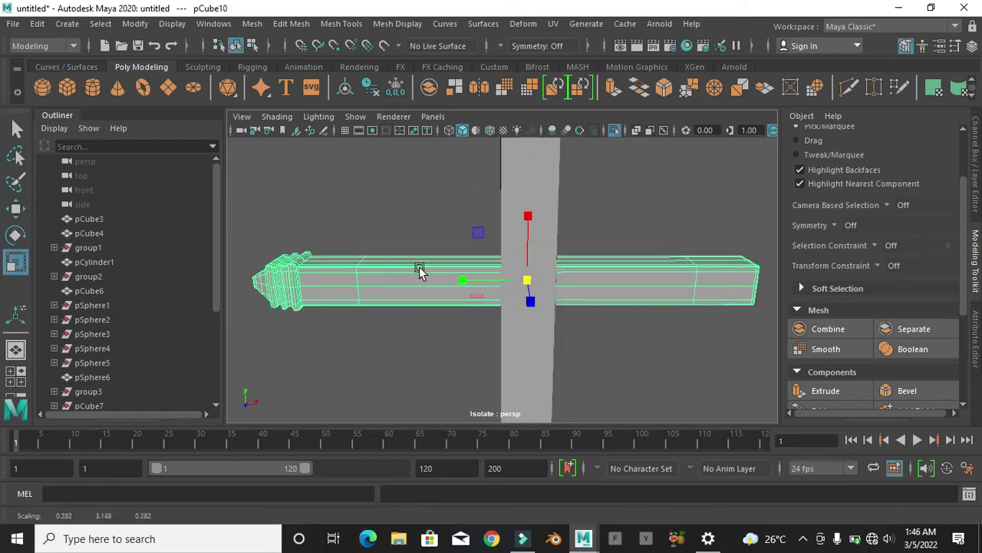
alt+drag(417, 270, 510, 223)
- Slide the horizontal arm to the right through the post and exit isolate view
key(w)
scroll(511, 212, down, 3)
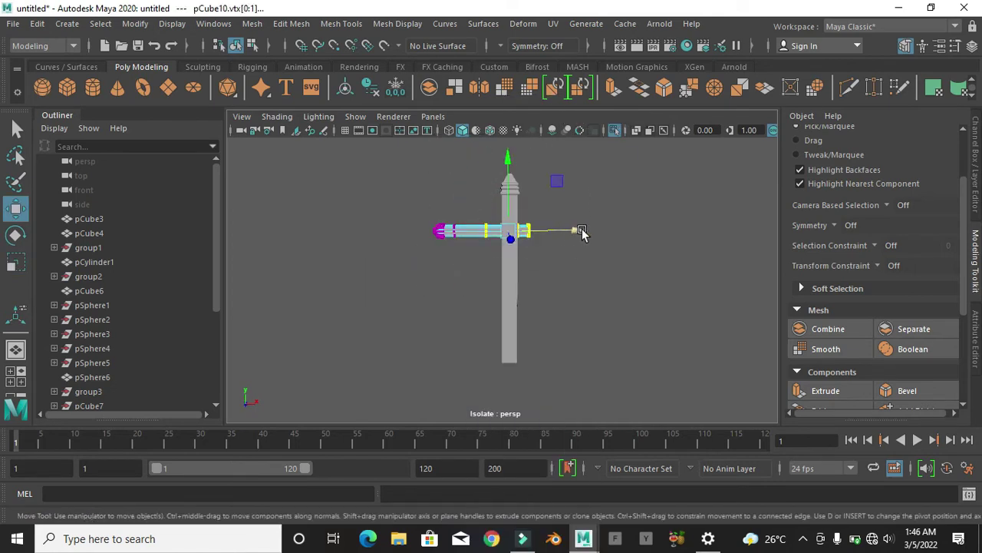
right_drag(487, 142, 558, 120)
drag(554, 231, 572, 234)
scroll(556, 243, up, 3)
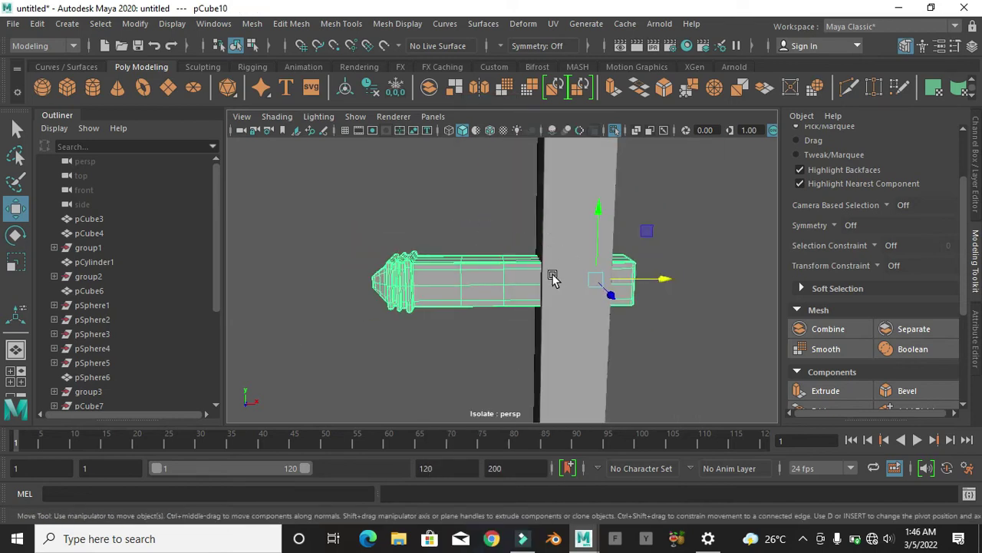
key(r)
alt+drag(552, 276, 346, 310)
key(ctrl+1)
drag(373, 263, 658, 423)
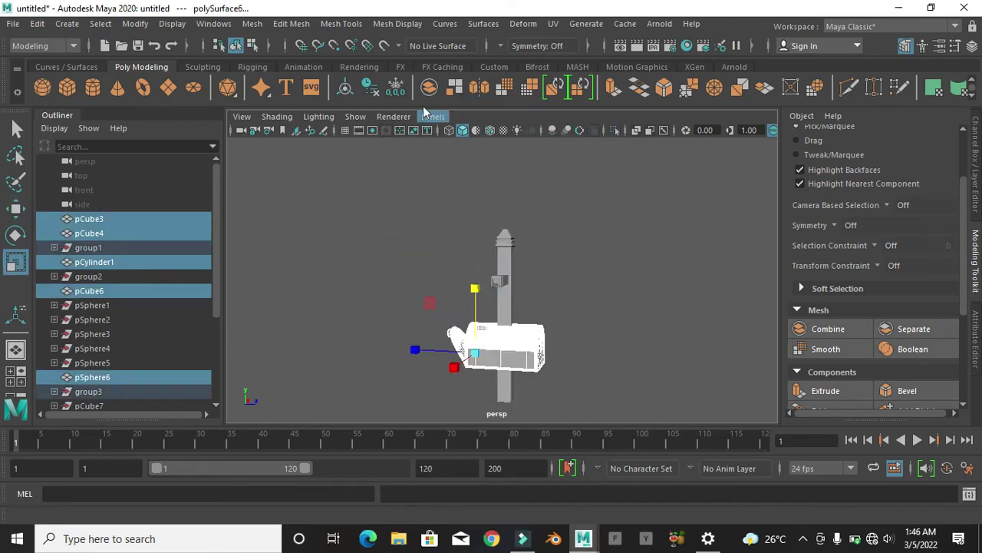
- Raise the mailbox up along Y toward the top of the post
click(458, 329)
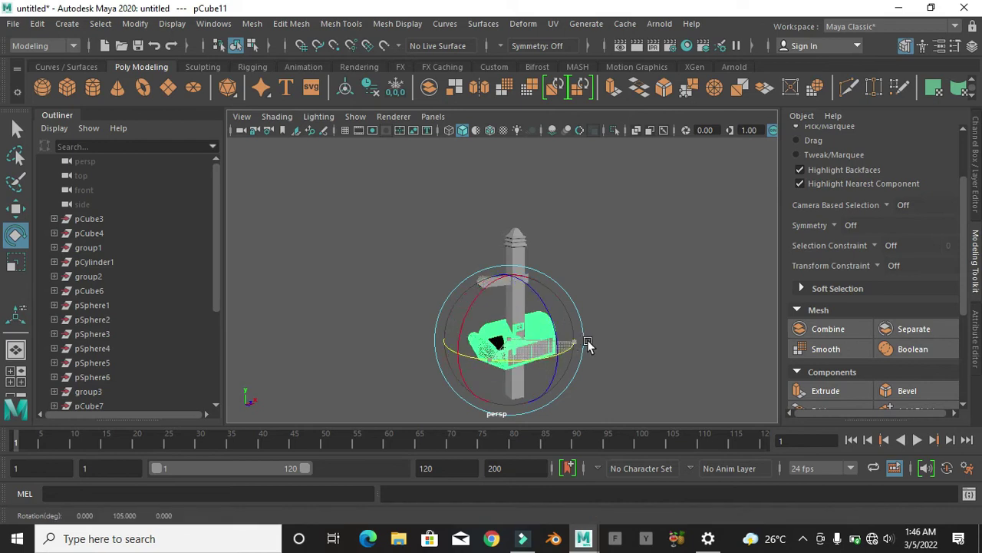
key(w)
key(f)
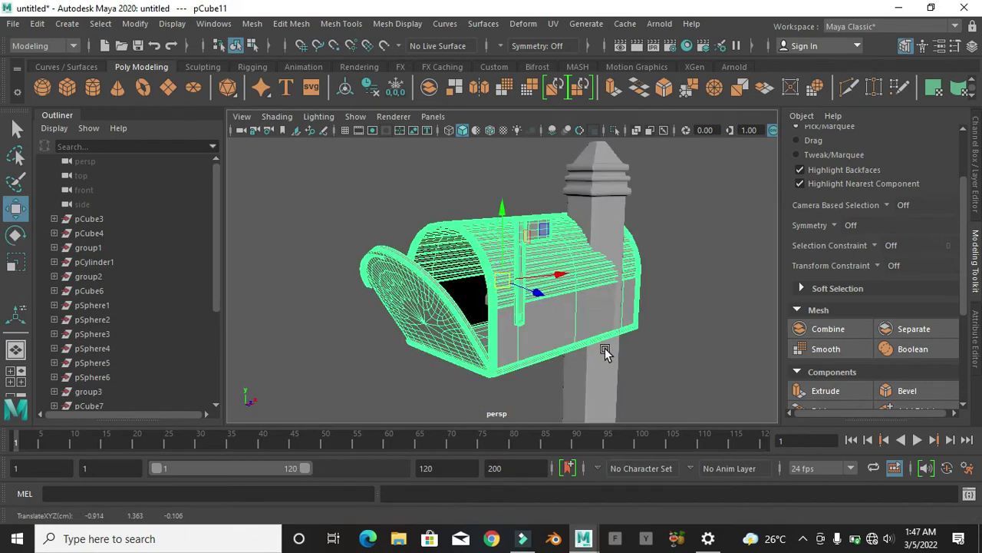
click(535, 340)
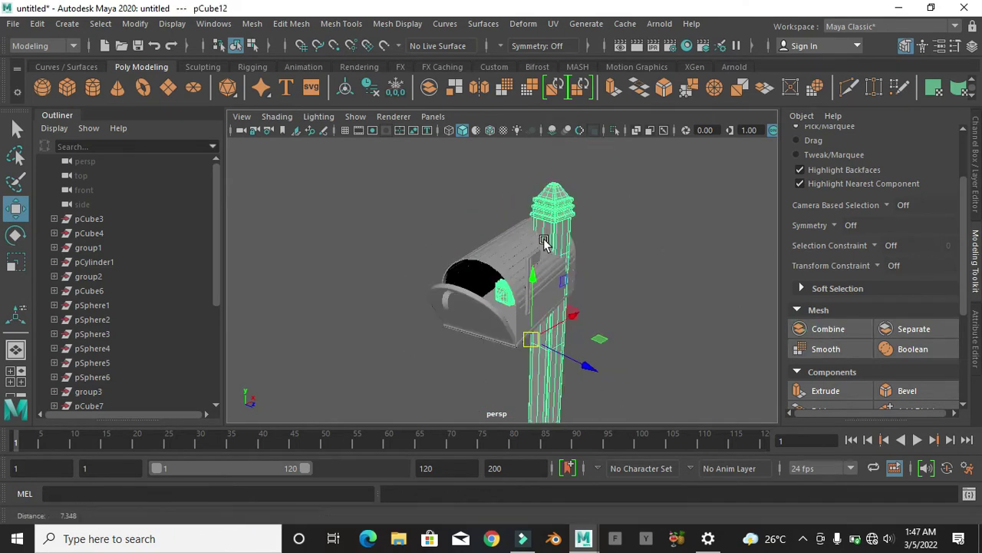
scroll(499, 291, down, 3)
alt+drag(498, 307, 460, 307)
click(499, 284)
drag(503, 223, 502, 177)
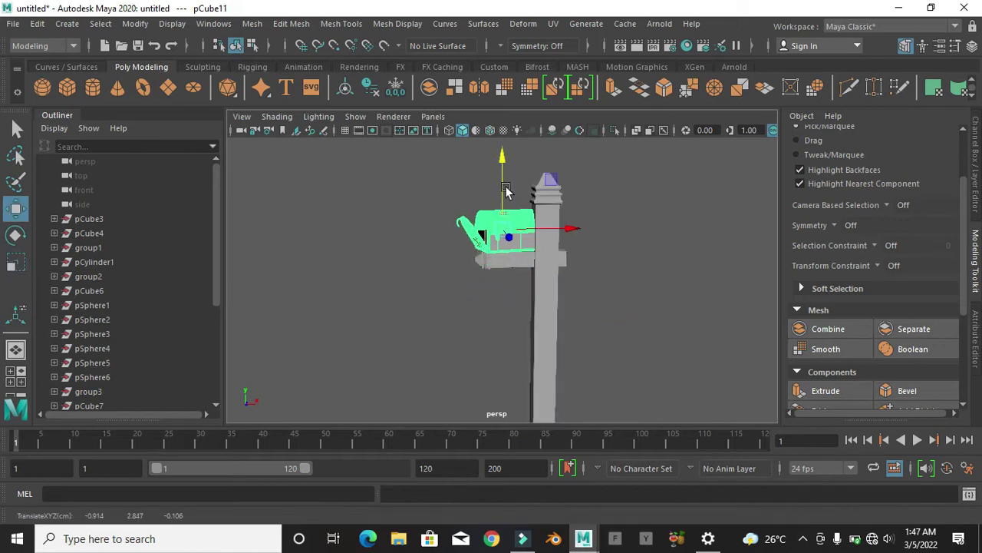
scroll(499, 253, up, 3)
- Check the mailbox and post alignment from side and three-quarter views
alt+drag(582, 281, 653, 312)
key(e)
mouse_move(535, 332)
alt+mouse_down()
mouse_move(612, 340)
mouse_move(532, 285)
alt+mouse_up()
key(w)
mouse_move(454, 227)
alt+mouse_down()
mouse_move(574, 274)
mouse_move(570, 225)
mouse_move(500, 259)
mouse_move(700, 276)
mouse_move(689, 268)
mouse_move(560, 307)
alt+mouse_up()
click(570, 225)
click(554, 323)
key(r)
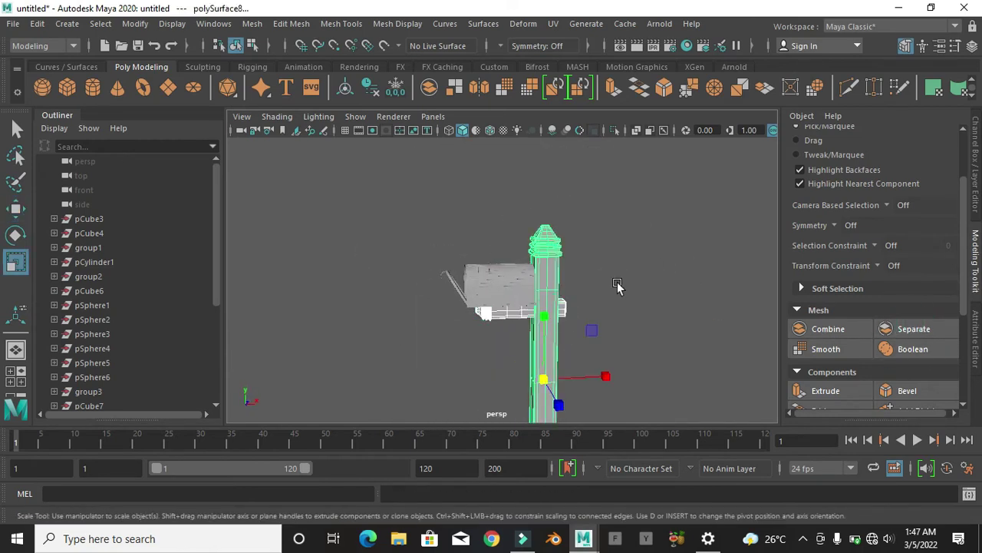
click(609, 376)
click(509, 285)
key(f)
mouse_move(598, 404)
alt+right_down()
mouse_move(588, 318)
mouse_move(540, 318)
mouse_move(507, 294)
alt+right_up()
click(588, 317)
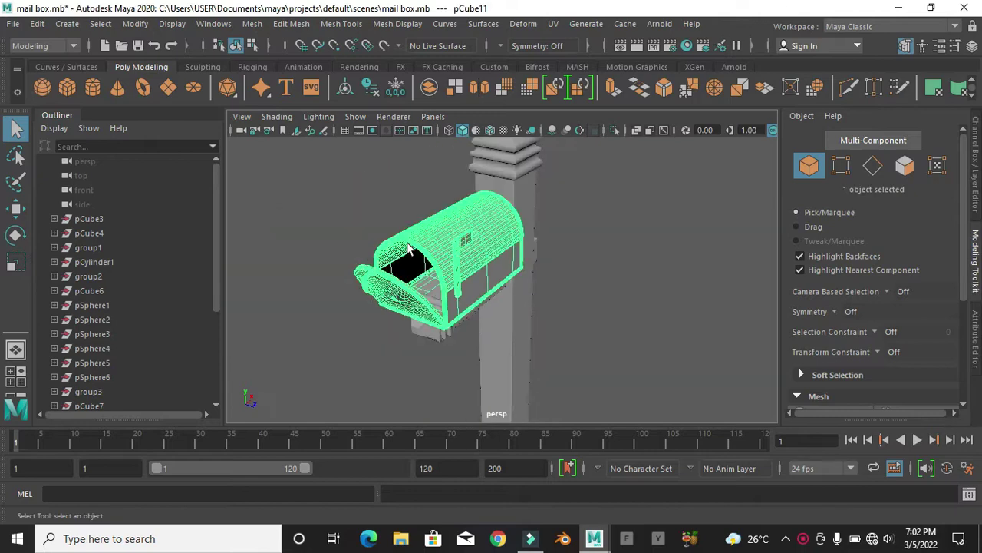
- Separate the mailbox mesh into individual pieces
alt+drag(410, 250, 430, 253)
scroll(875, 307, down, 3)
click(915, 286)
scroll(428, 276, up, 3)
scroll(429, 276, up, 3)
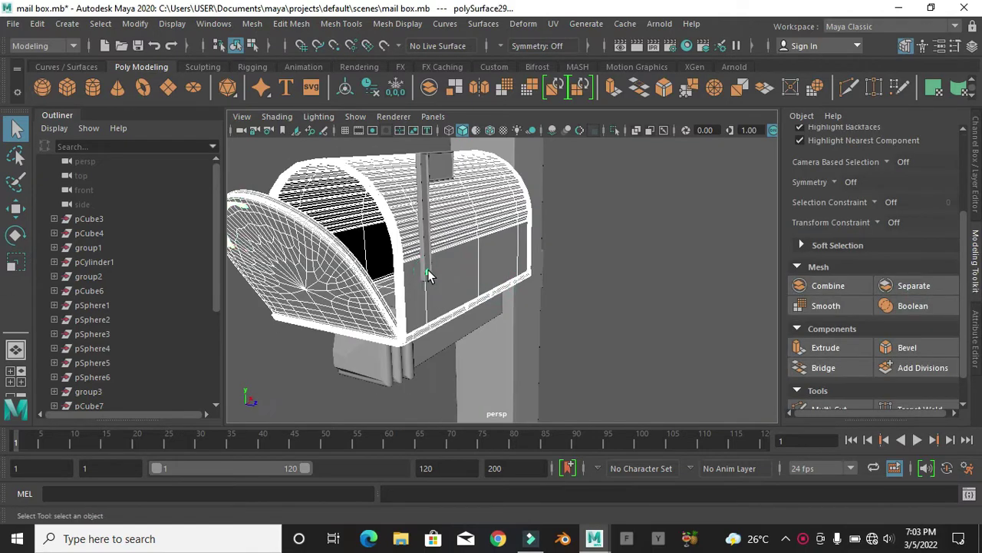
scroll(428, 276, down, 3)
scroll(507, 130, down, 2)
- Give the mailbox body a new aiStandardSurface using the Brushed_Metal preset
right_drag(507, 132, 510, 518)
click(387, 293)
click(461, 407)
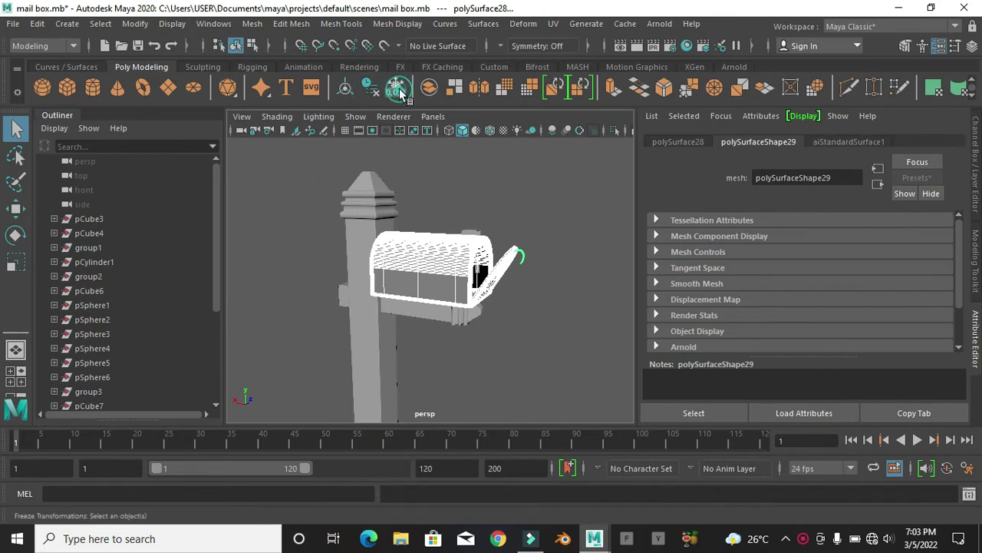
click(400, 89)
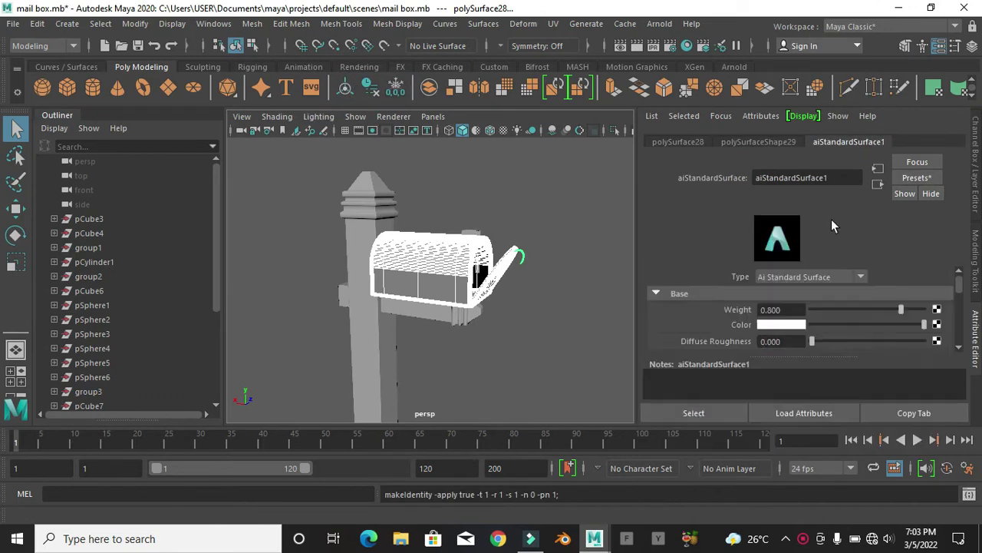
click(917, 178)
mouse_move(846, 70)
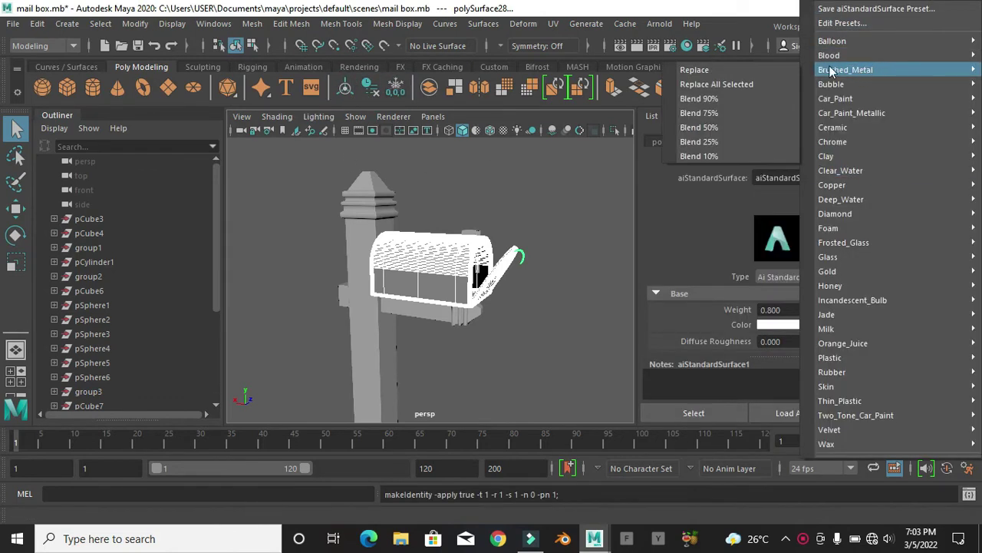
click(694, 70)
click(563, 208)
- Assign a new aiStandardSurface material to the mailbox flag
mouse_move(565, 281)
alt+mouse_down()
mouse_move(423, 254)
mouse_move(340, 258)
alt+mouse_up()
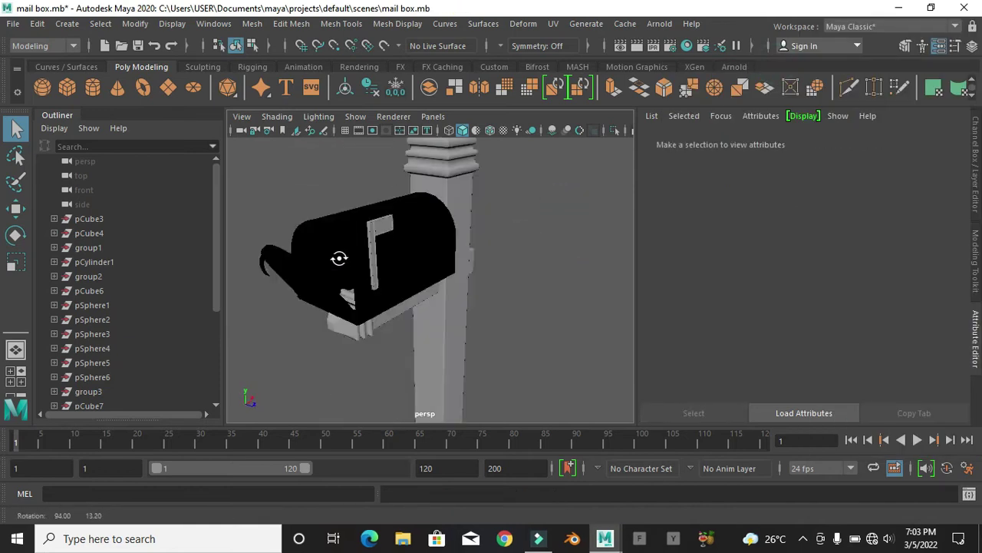
right_click(357, 140)
click(350, 509)
click(364, 294)
click(487, 457)
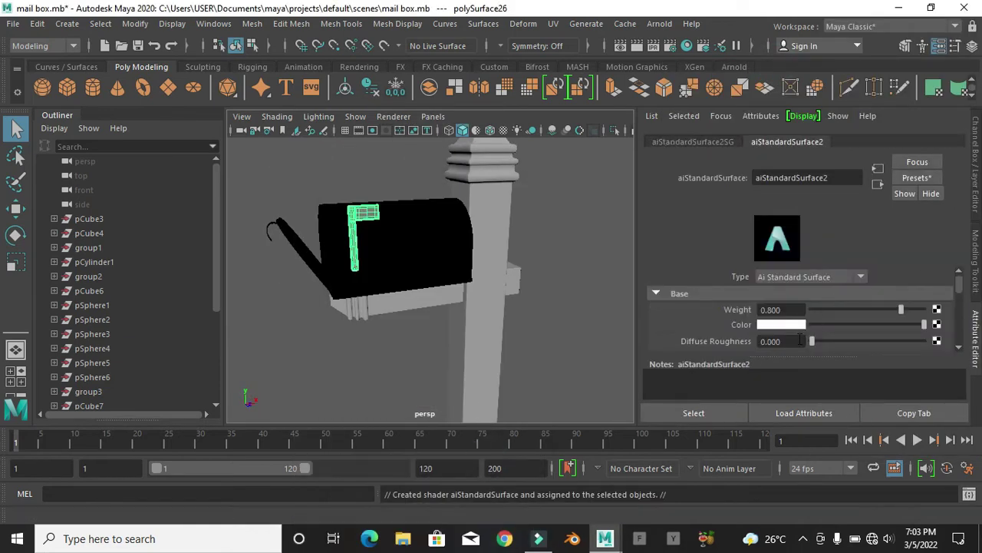
click(570, 274)
scroll(301, 258, up, 5)
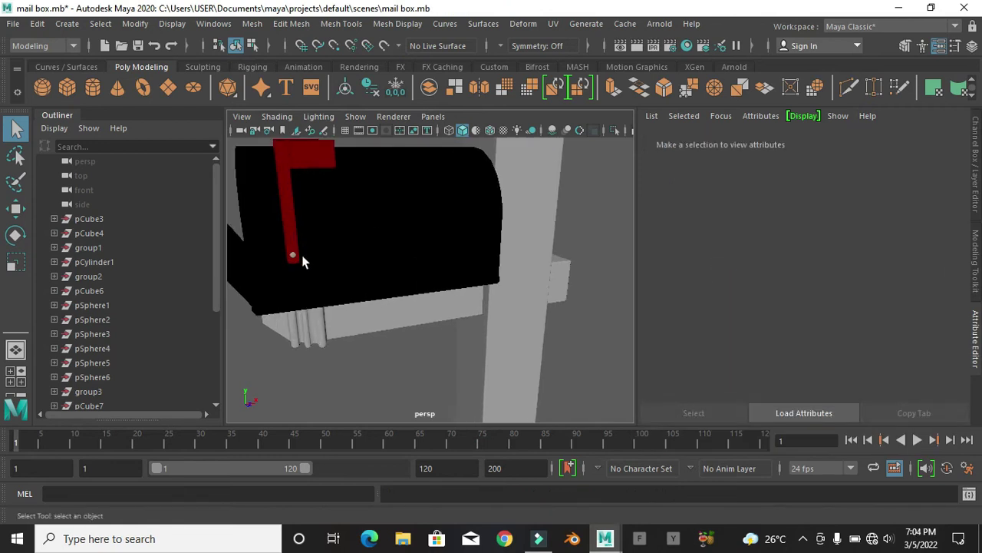
right_click(293, 142)
click(278, 509)
click(382, 293)
click(487, 457)
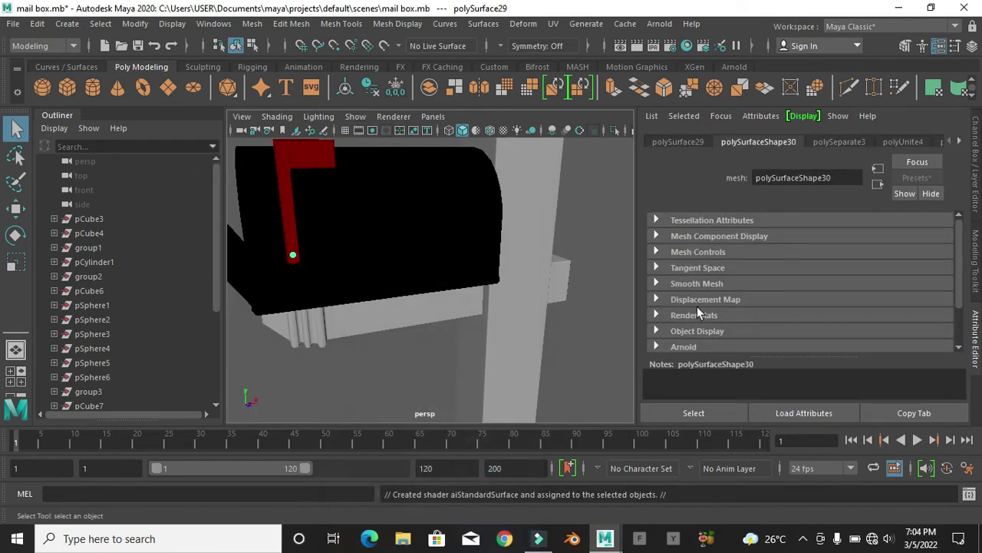
- Assign a new aiStandardSurface material to the post
click(568, 342)
scroll(569, 342, down, 5)
click(522, 228)
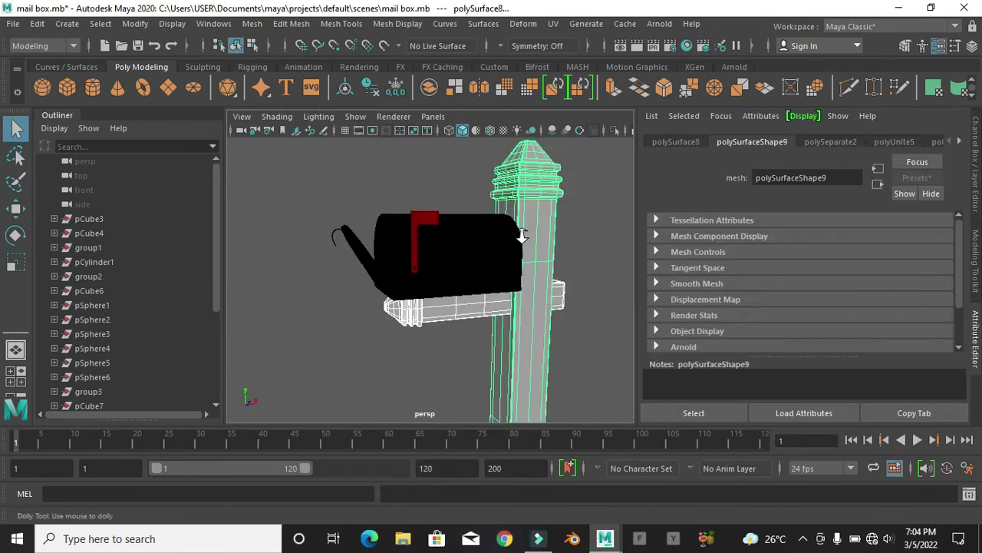
right_click(512, 140)
click(325, 508)
click(384, 296)
click(464, 459)
scroll(816, 346, down, 2)
scroll(816, 346, up, 2)
- Select the mailbox base board and view it from the back side
click(526, 279)
scroll(527, 278, up, 3)
mouse_move(527, 278)
alt+mouse_down()
mouse_move(358, 236)
mouse_move(499, 326)
alt+mouse_up()
click(499, 326)
mouse_move(445, 266)
alt+mouse_down()
mouse_move(498, 317)
mouse_move(545, 311)
mouse_move(481, 328)
alt+mouse_up()
click(555, 273)
- Create a polygon plane for the backdrop
scroll(335, 204, down, 4)
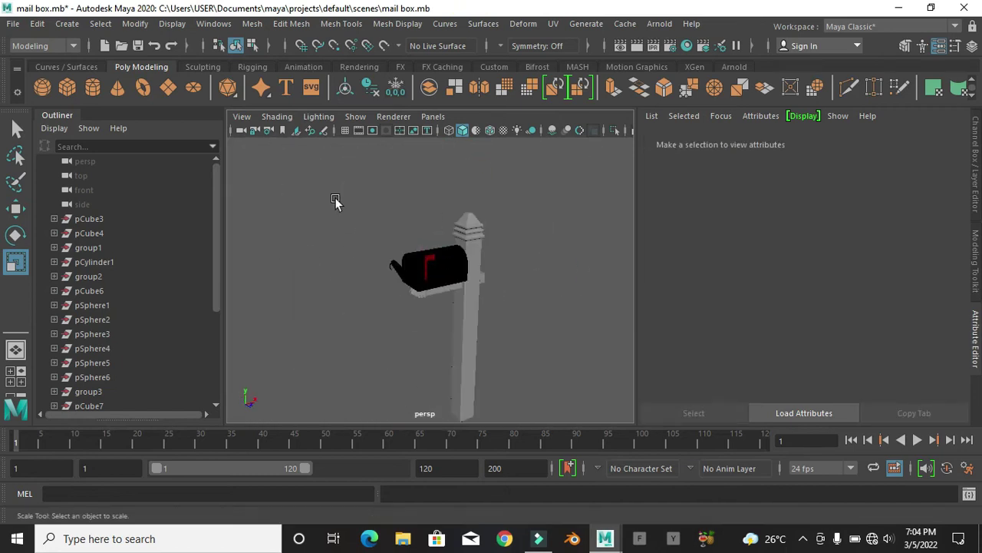
click(415, 224)
click(168, 87)
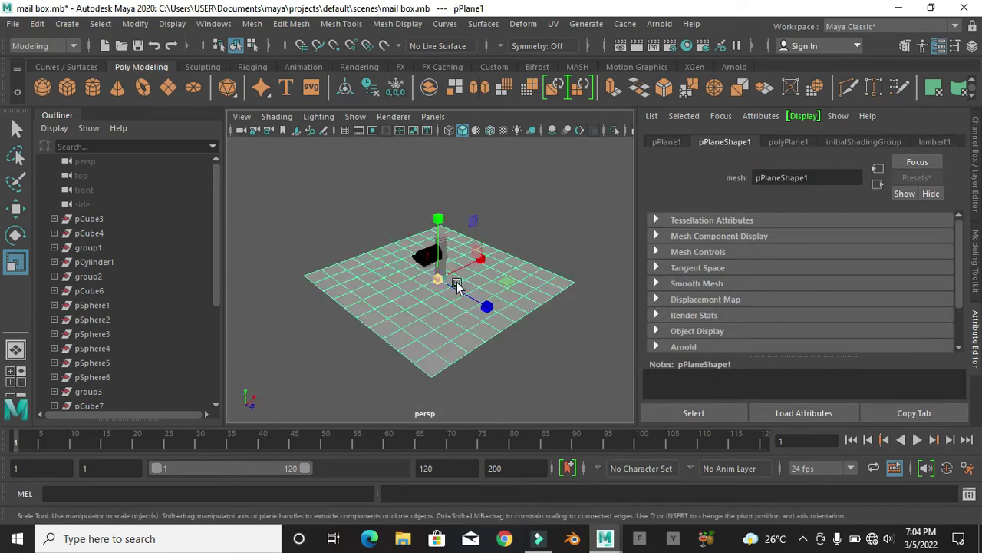
click(789, 142)
- Extrude the plane's back edges upward and bevel the corner with extra segments
right_drag(377, 189, 377, 154)
click(504, 181)
key(w)
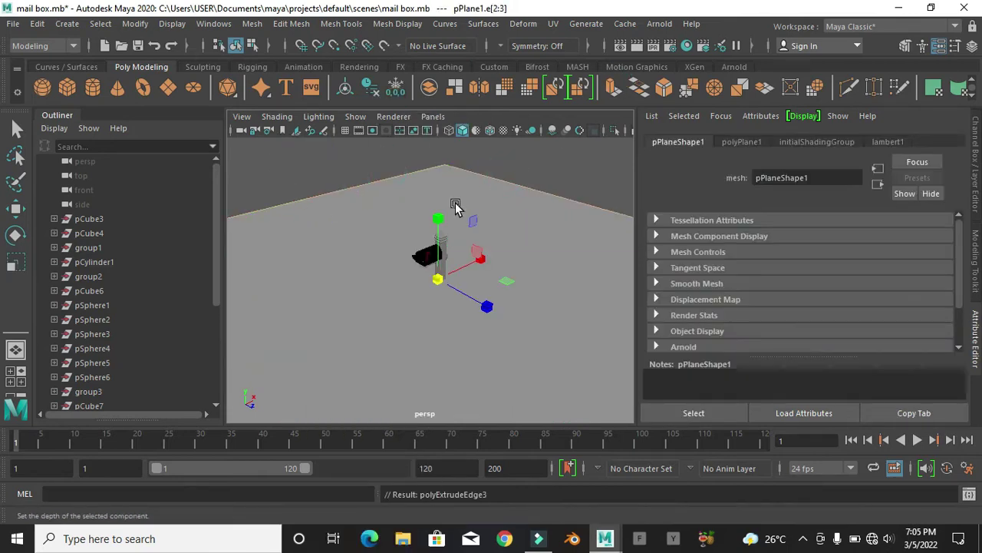
key(ctrl+e)
key(ctrl+b)
drag(814, 281, 833, 285)
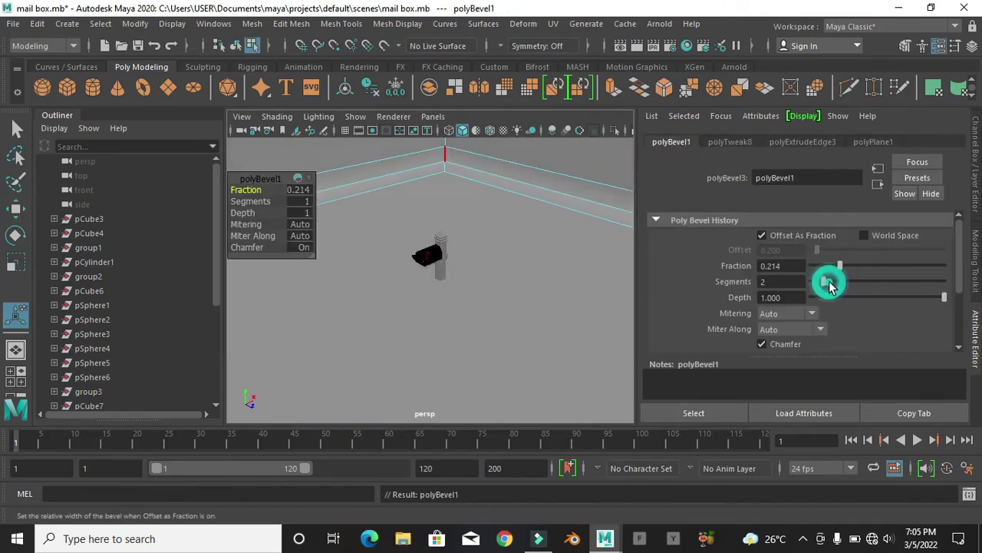
right_drag(337, 184, 414, 161)
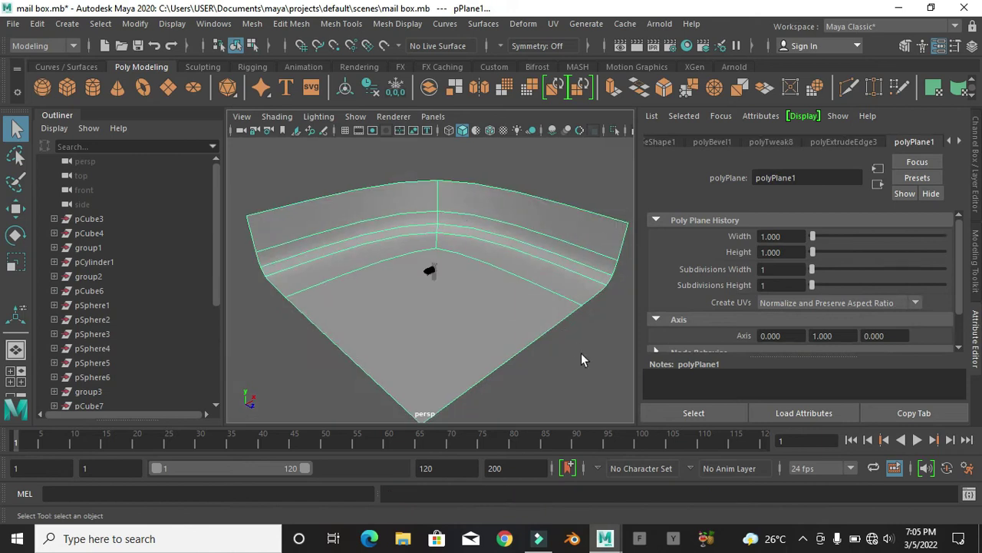
- Assign the backdrop plane a new aiStandardSurface material
click(459, 234)
click(426, 238)
alt+drag(426, 238, 460, 246)
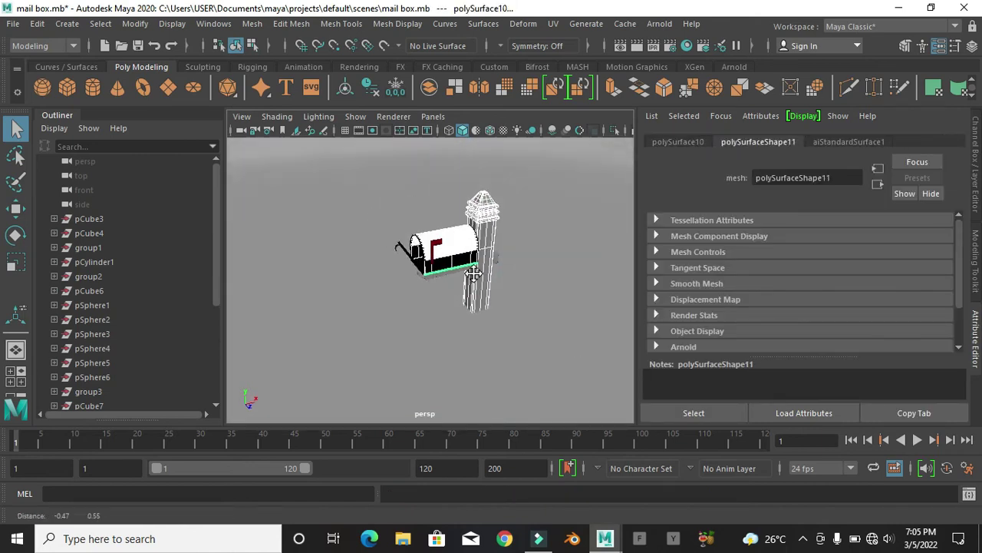
scroll(461, 245, up, 3)
click(462, 247)
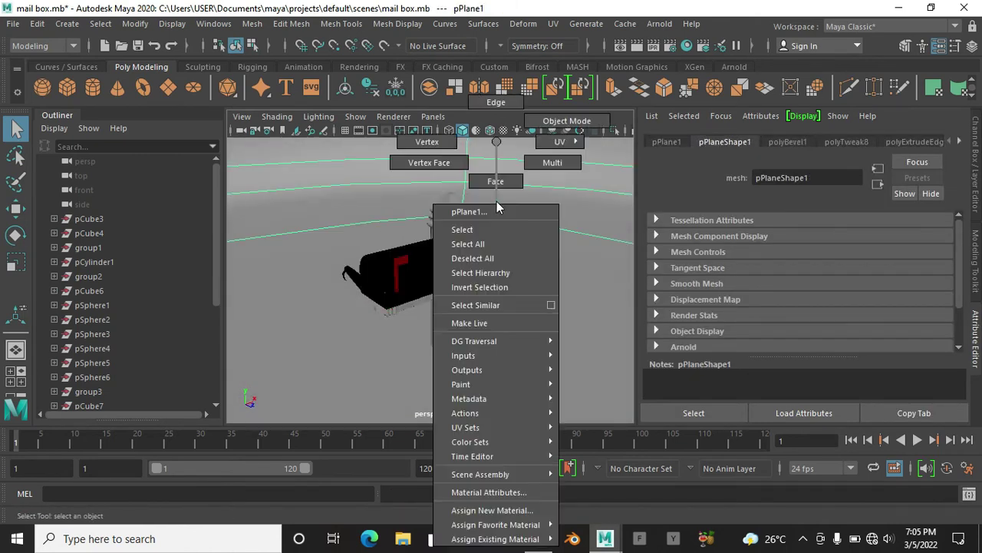
right_drag(493, 158, 491, 509)
click(363, 293)
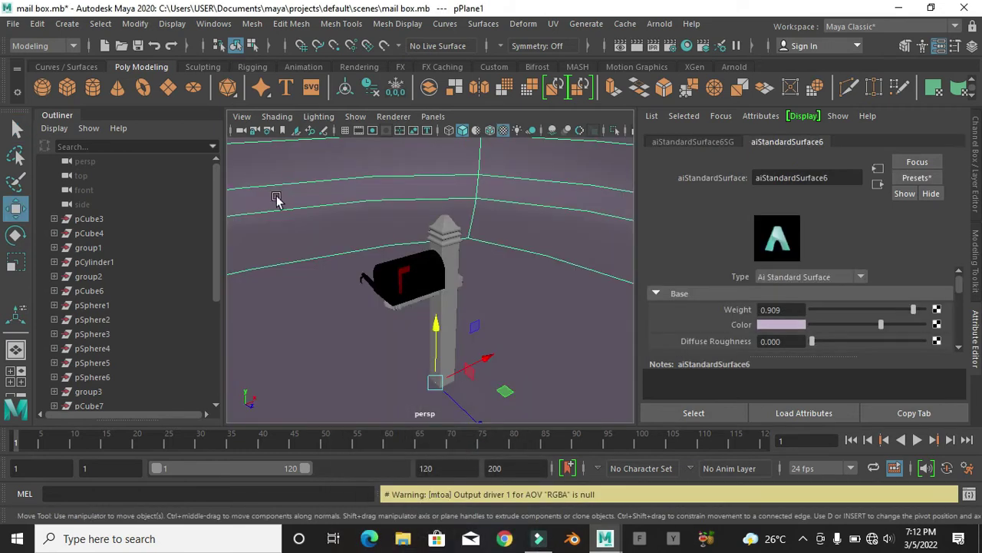
- Create an Arnold area light, then scale, rotate and raise it above the scene
click(659, 24)
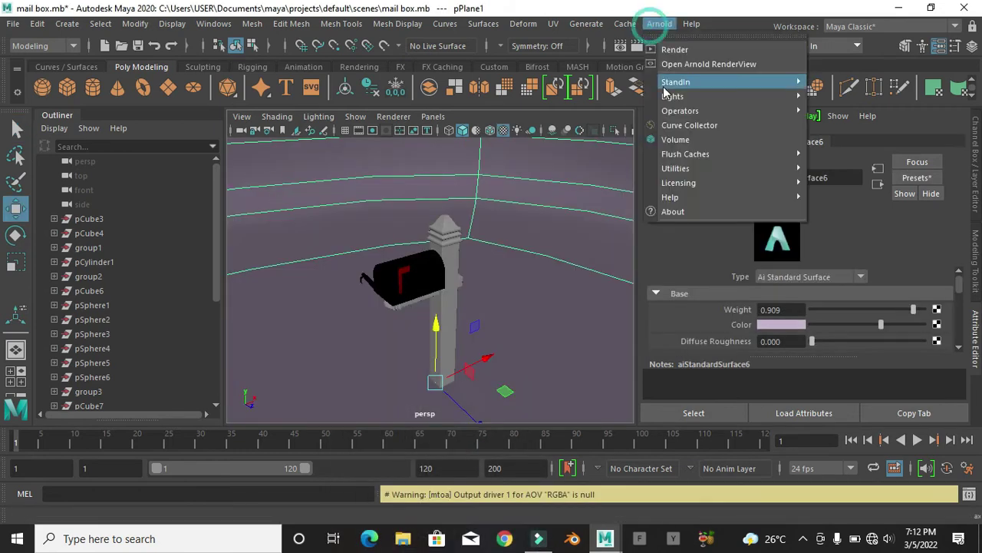
click(833, 114)
key(r)
key(f)
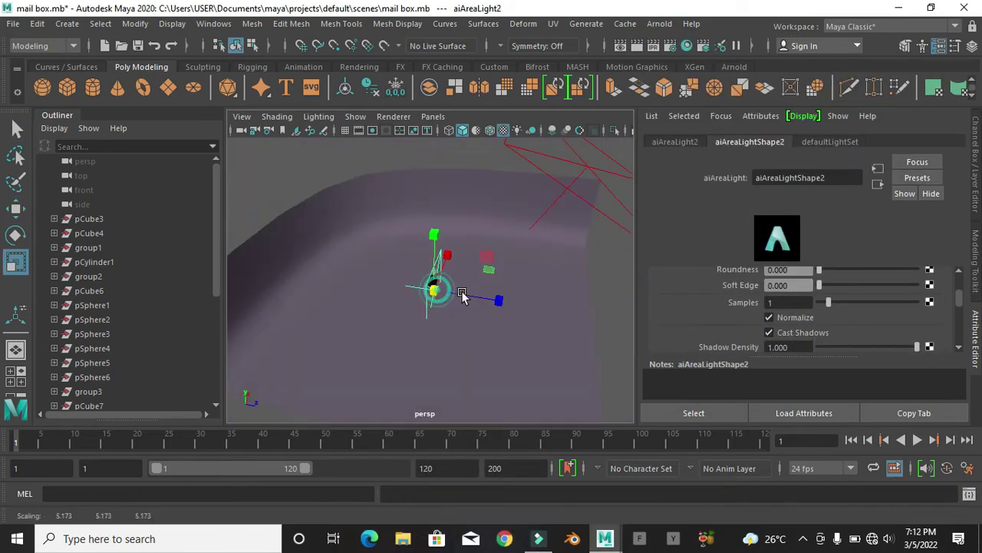
key(e)
key(w)
middle_drag(355, 222, 388, 145)
- Review the light's Exposure at 1.000, reframe the mailbox, and select the backdrop and second area light
scroll(891, 349, up, 5)
right_click(790, 324)
click(733, 327)
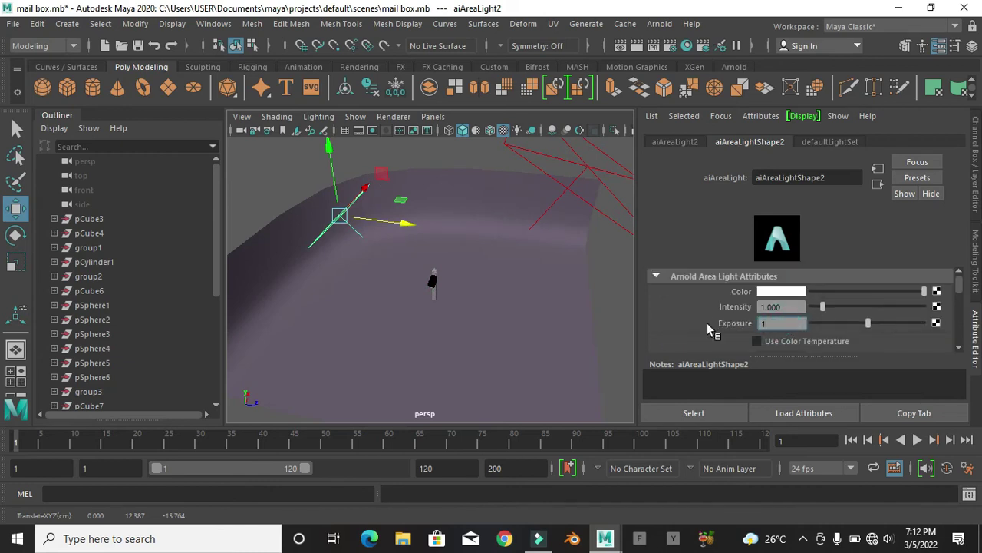
key(bracketleft)
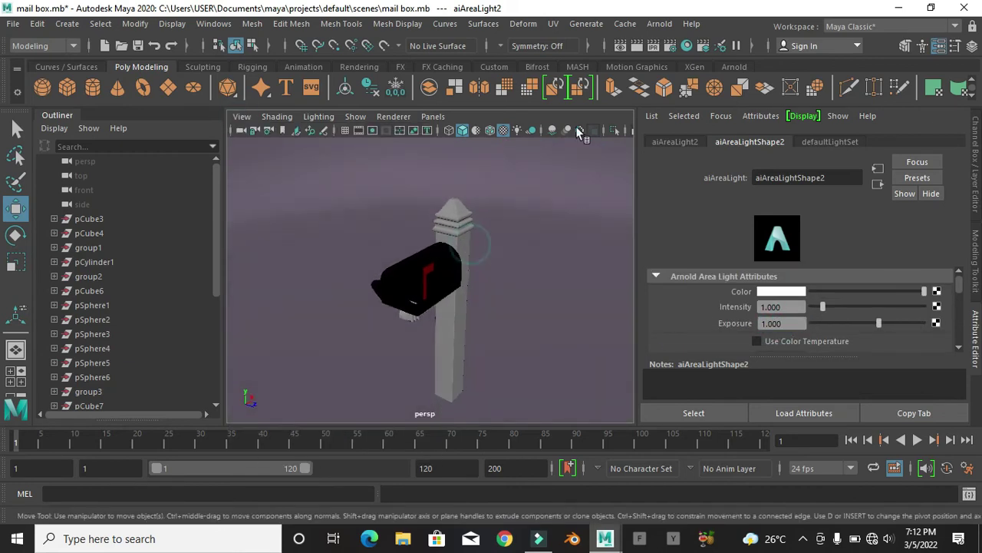
alt+drag(509, 246, 407, 227)
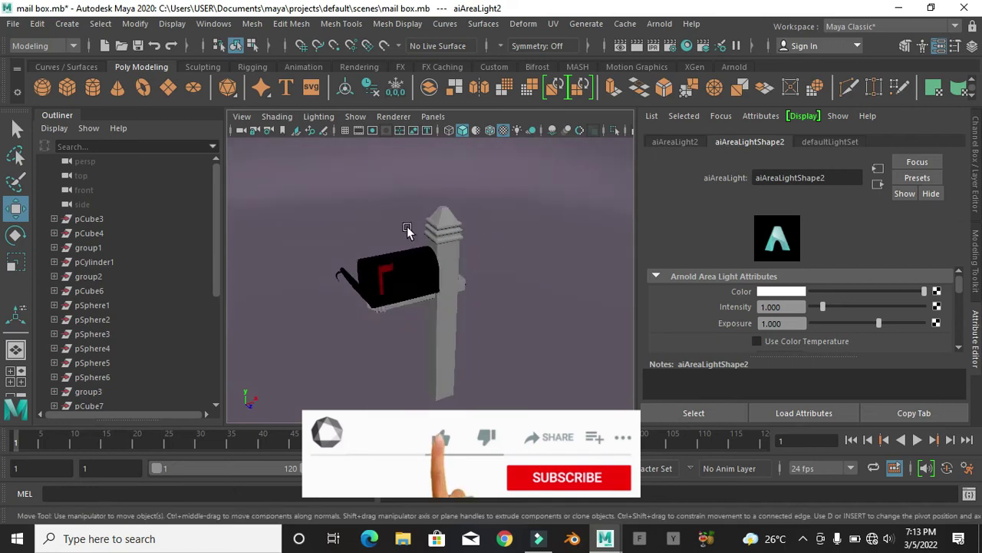
click(279, 172)
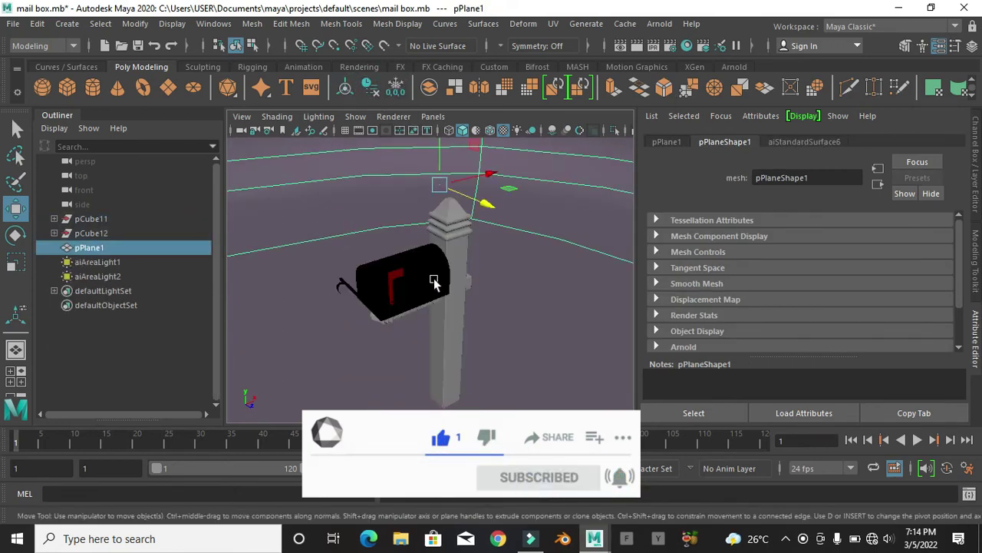
click(107, 276)
- Start an interactive Arnold render of the current frame in Render View
click(652, 46)
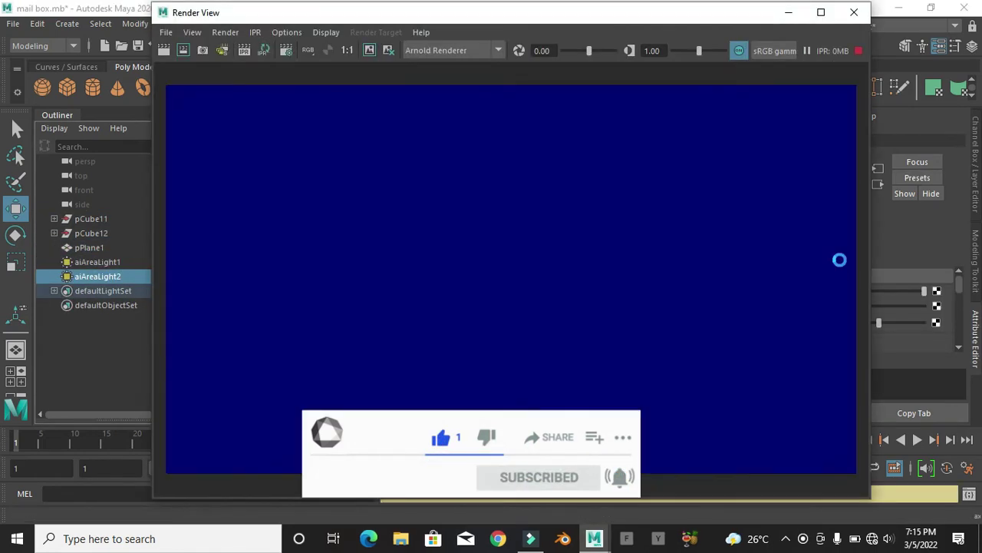